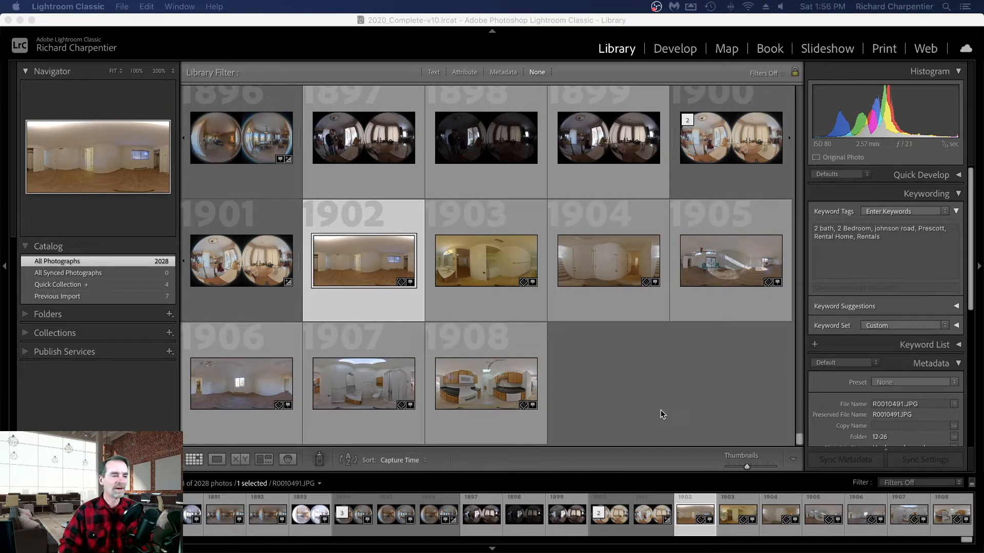
- Open the bedroom panorama R0010491.JPG in a large single-photo view and switch to developing it
double_click(371, 263)
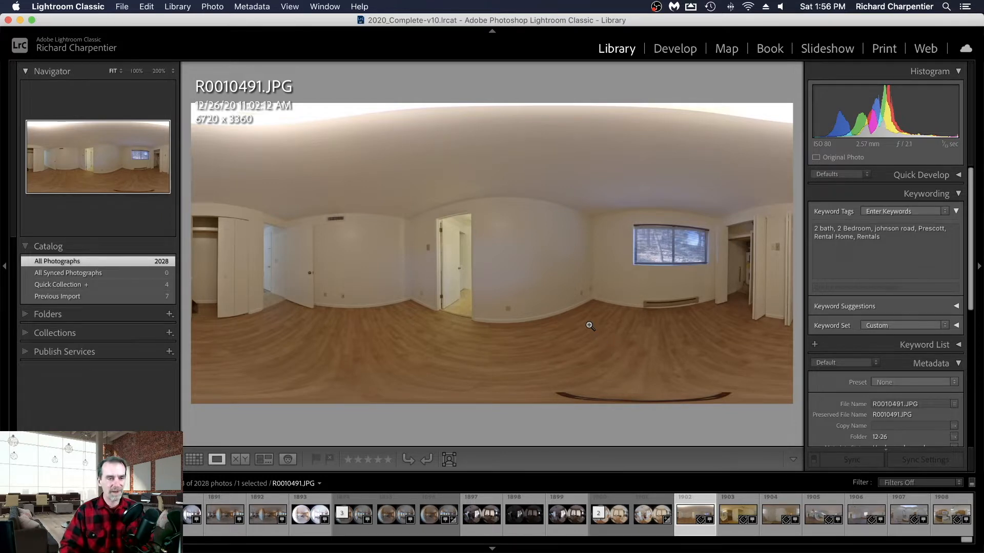
key(g)
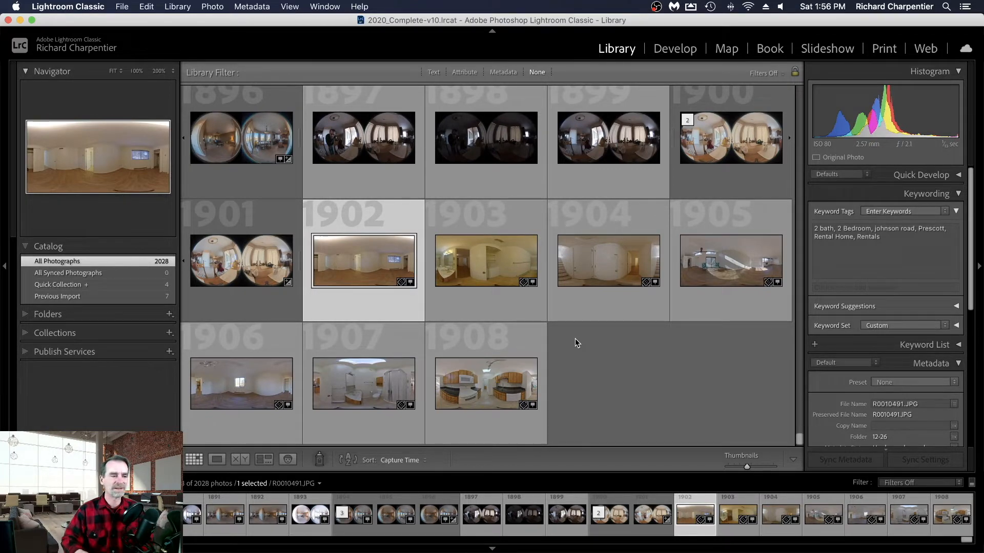
double_click(372, 268)
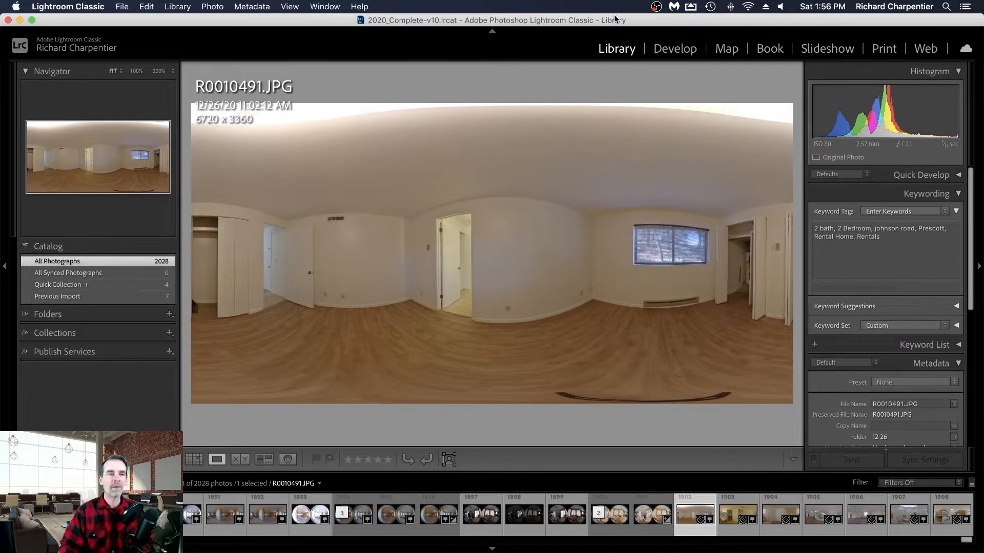
click(676, 53)
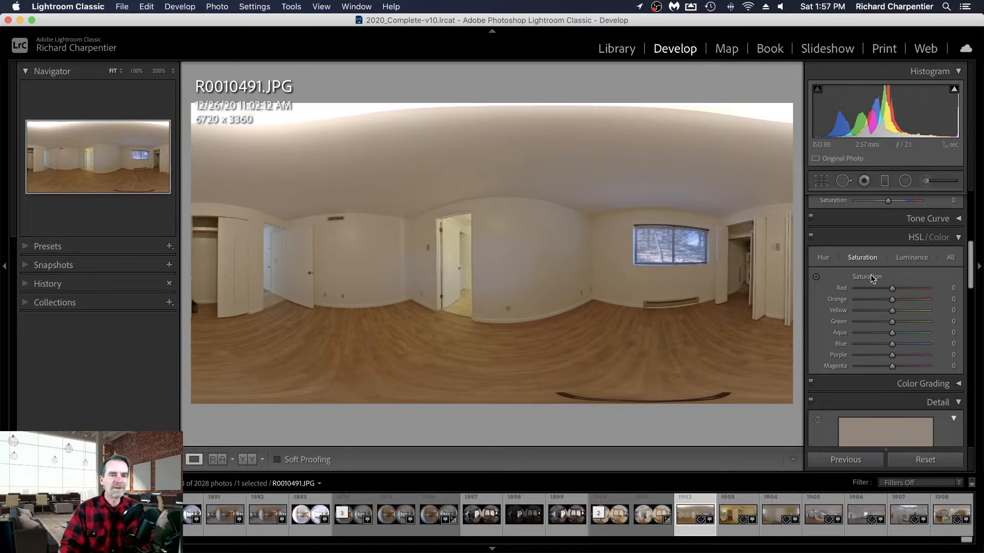
- Set the bedroom photo's white balance by sampling the white wall between the doorway and the window
scroll(871, 278, up, 3)
scroll(871, 274, up, 3)
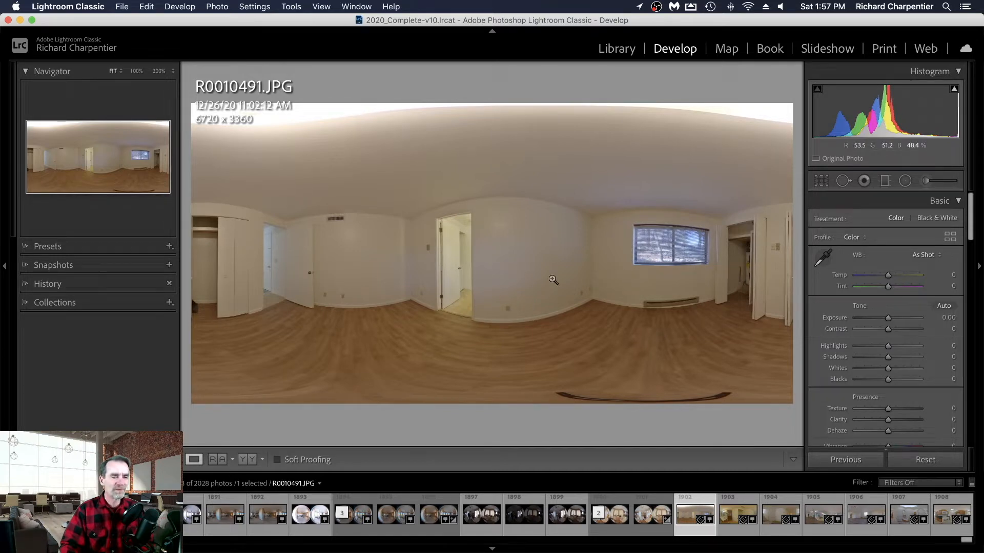
click(823, 261)
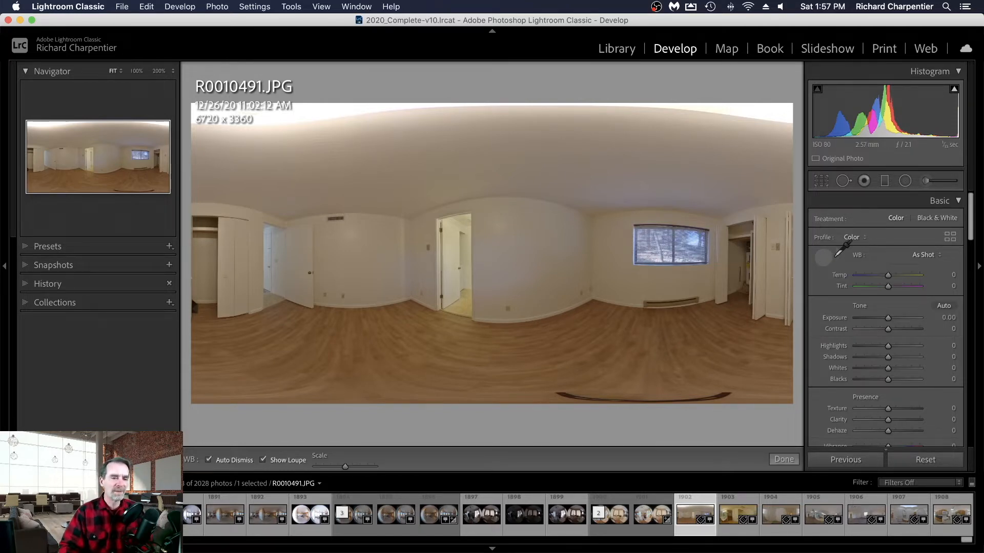
click(534, 262)
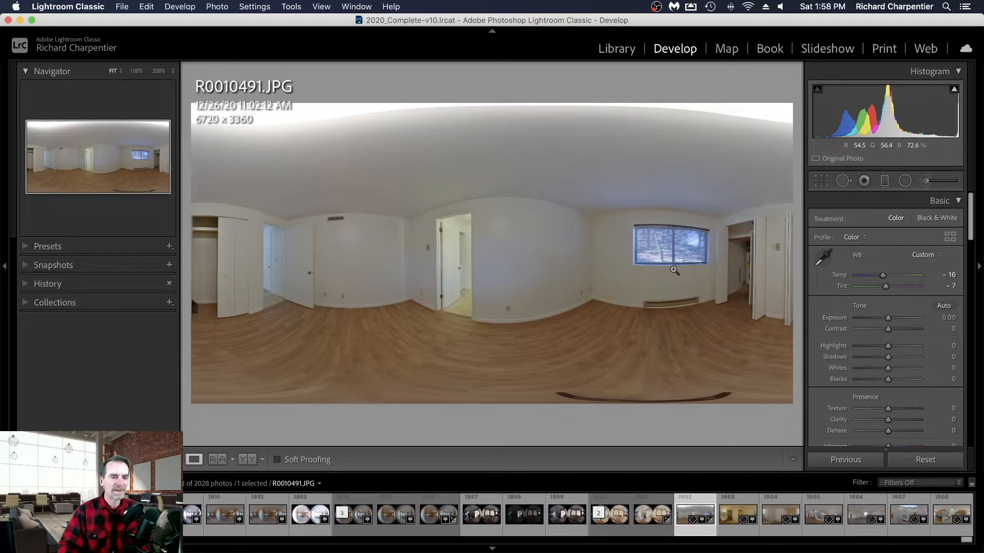
- Switch to the bathroom panorama R0010492.JPG and set its white balance by sampling the laundry machine's white front
click(734, 515)
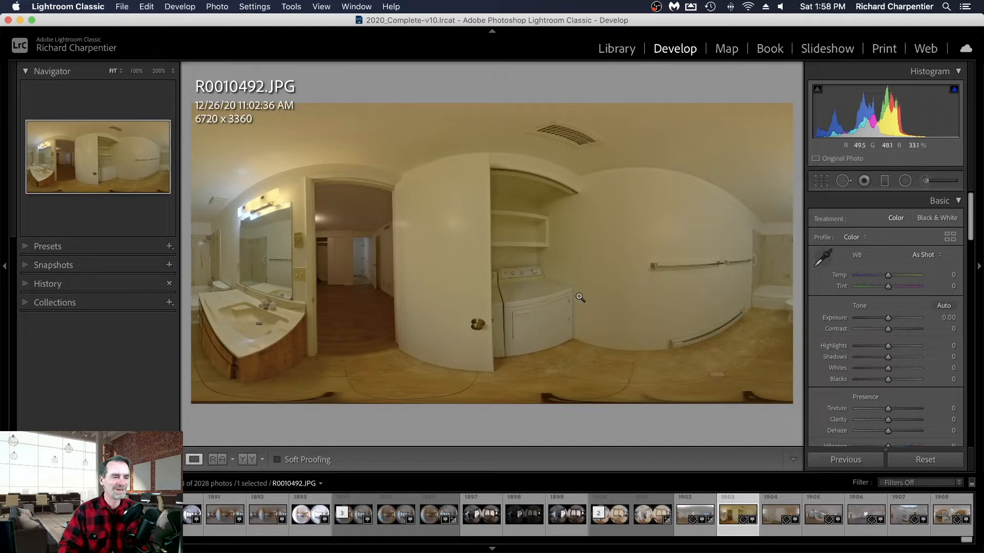
click(819, 262)
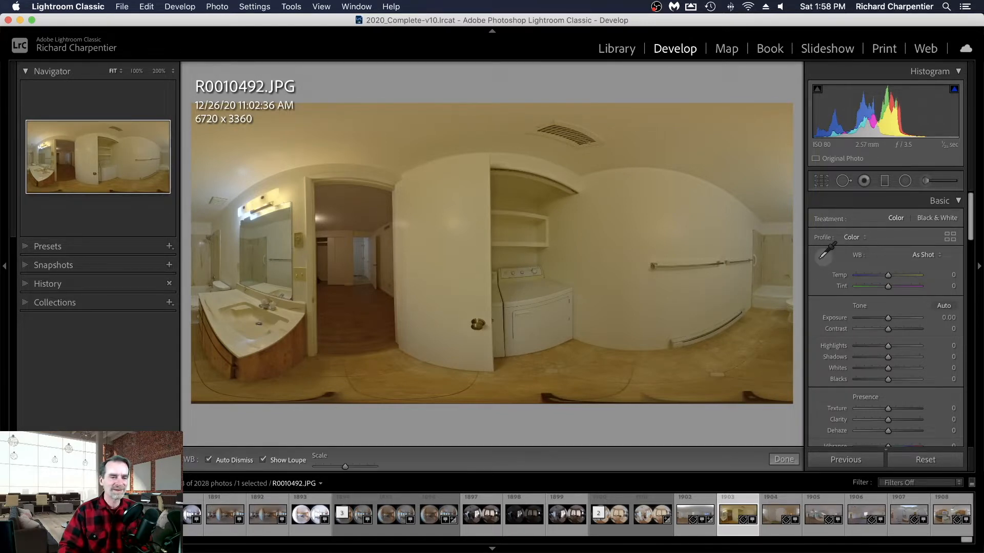
click(544, 315)
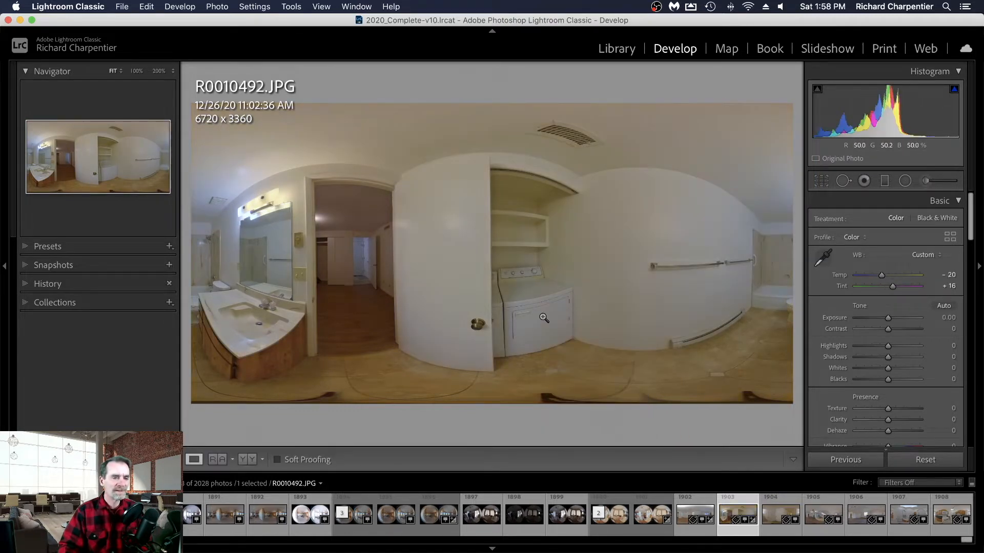
- Set the bathroom photo's yellow saturation to -64 and try out a lower red saturation
scroll(894, 355, down, 1)
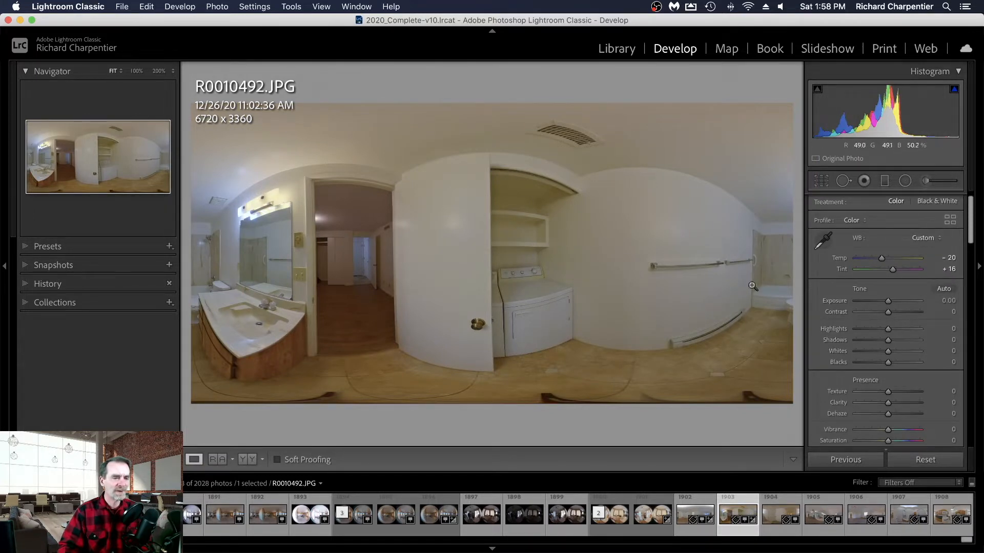
scroll(839, 293, down, 10)
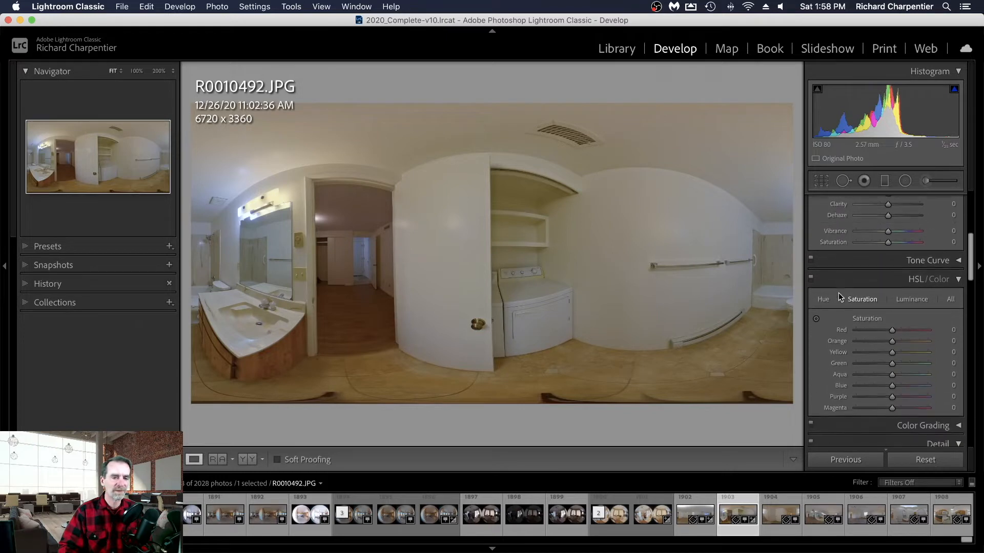
scroll(841, 297, down, 4)
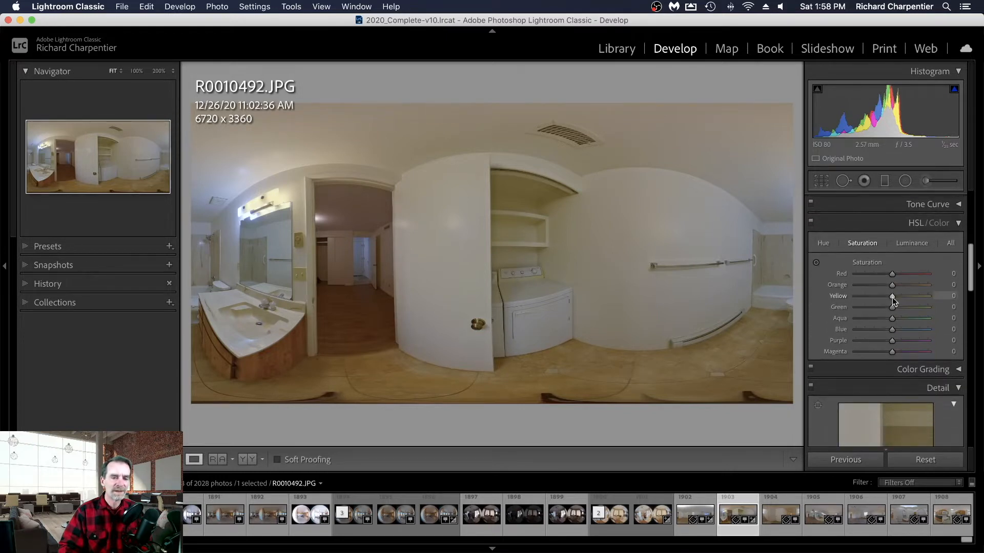
drag(893, 297, 869, 297)
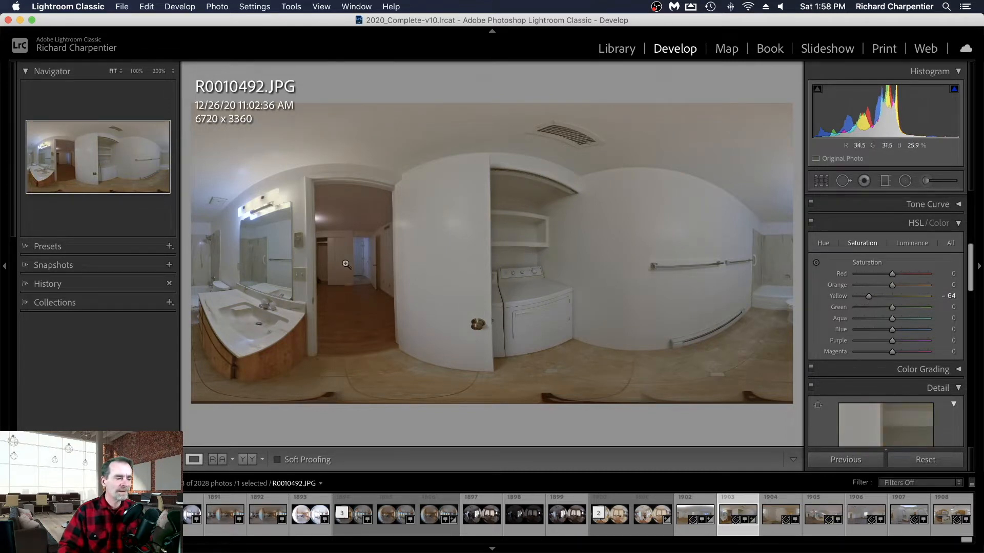
drag(890, 275, 841, 275)
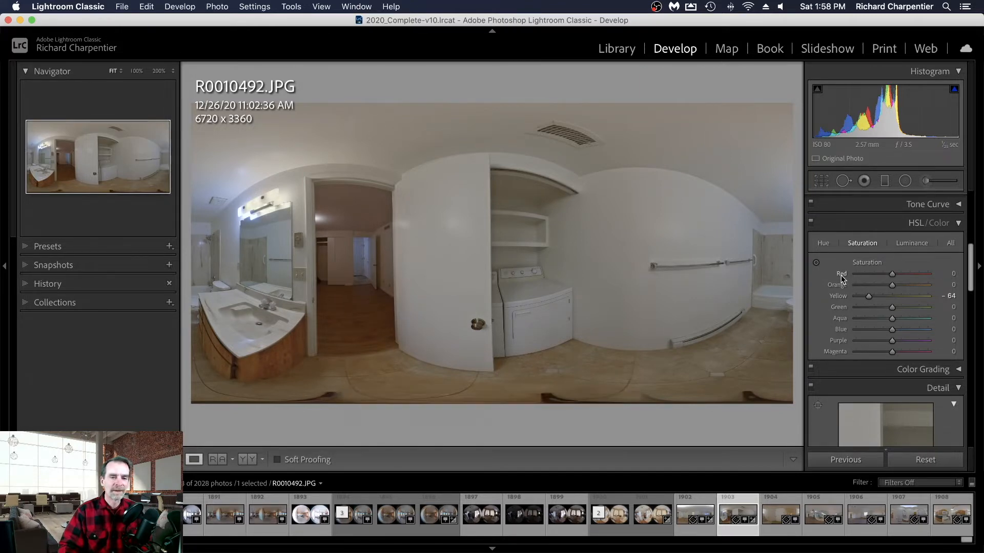
- Try desaturating the wood floor seen through the doorway with the targeted saturation adjustment, including orange to about -46
click(816, 264)
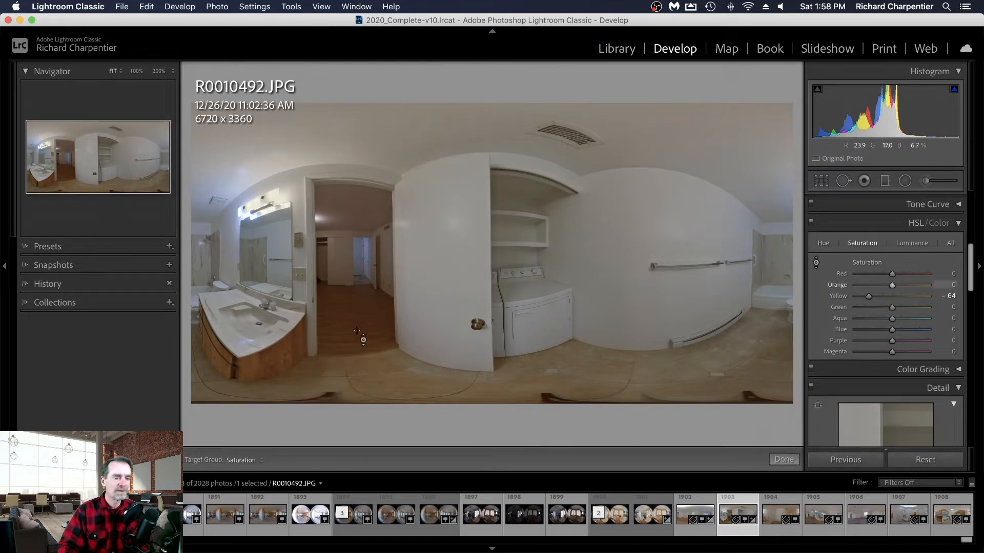
drag(358, 314, 358, 345)
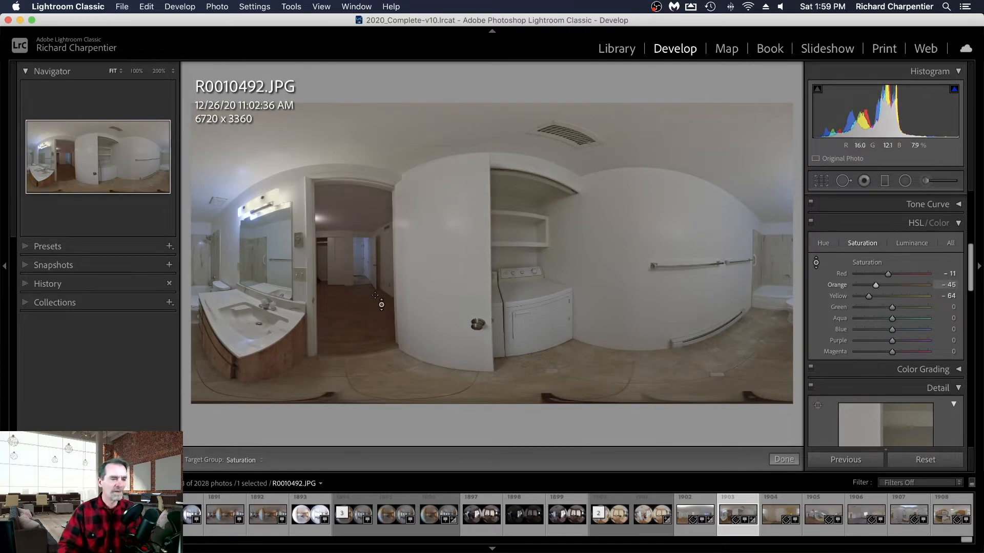
click(816, 264)
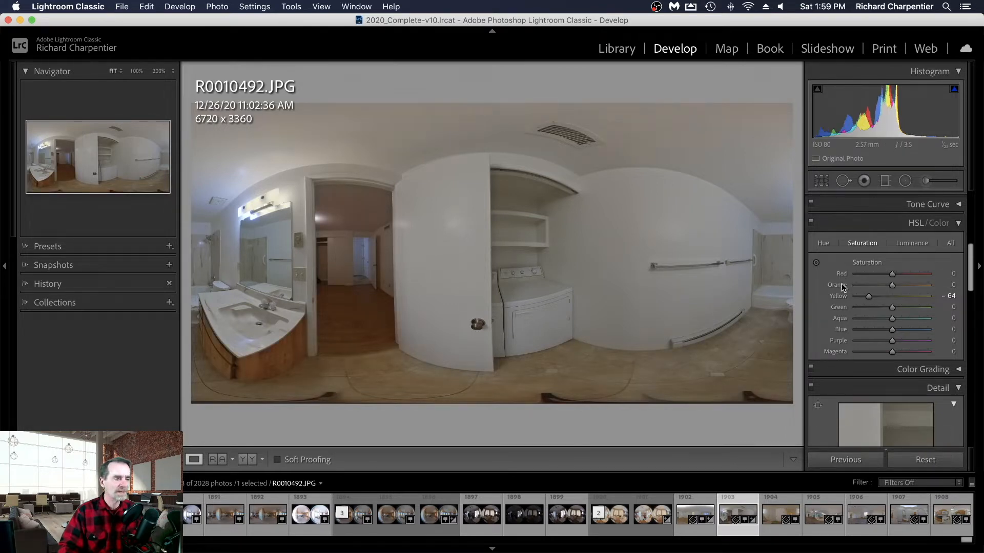
- Inspect the room through the doorway at 100% and try setting the bathroom photo's tint to -7
click(350, 229)
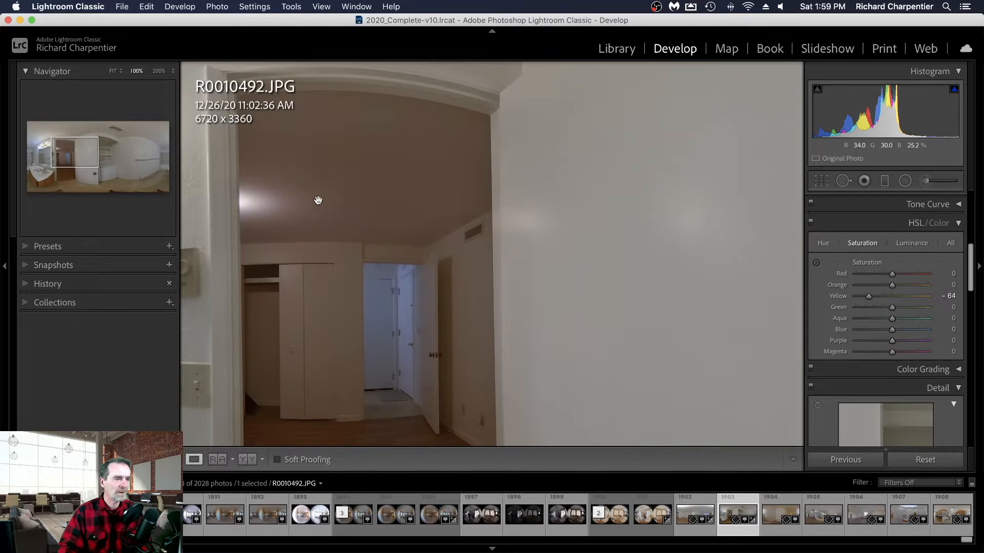
scroll(911, 259, up, 5)
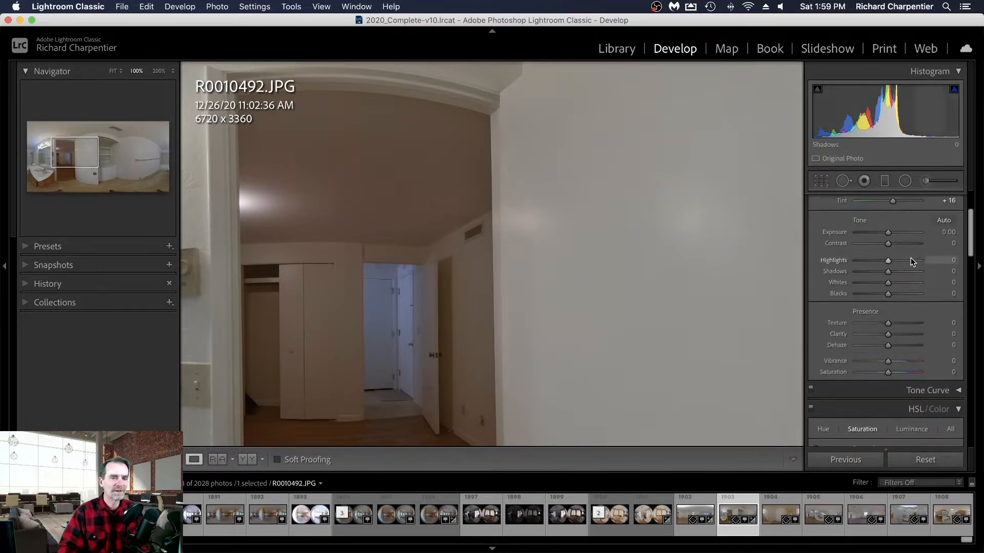
scroll(912, 257, up, 4)
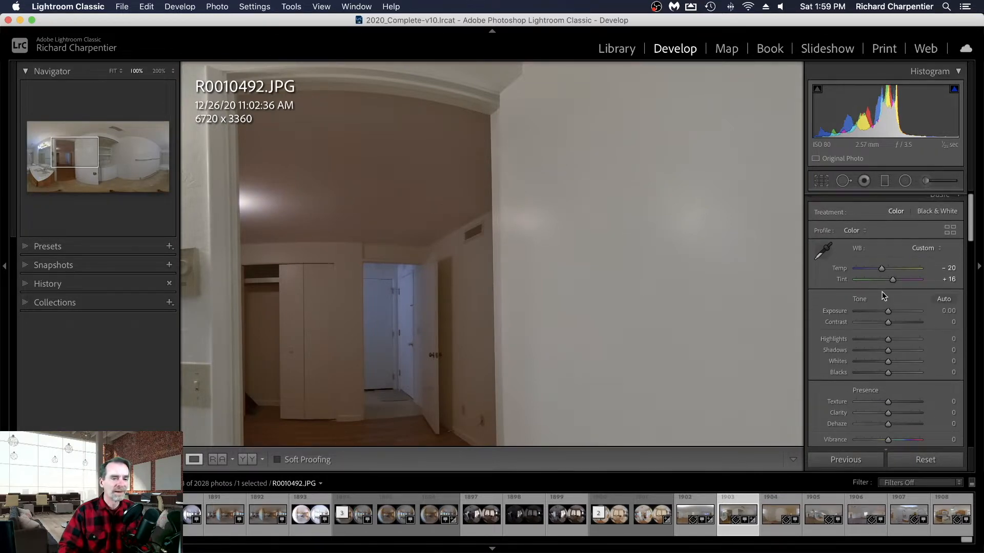
drag(891, 281, 885, 282)
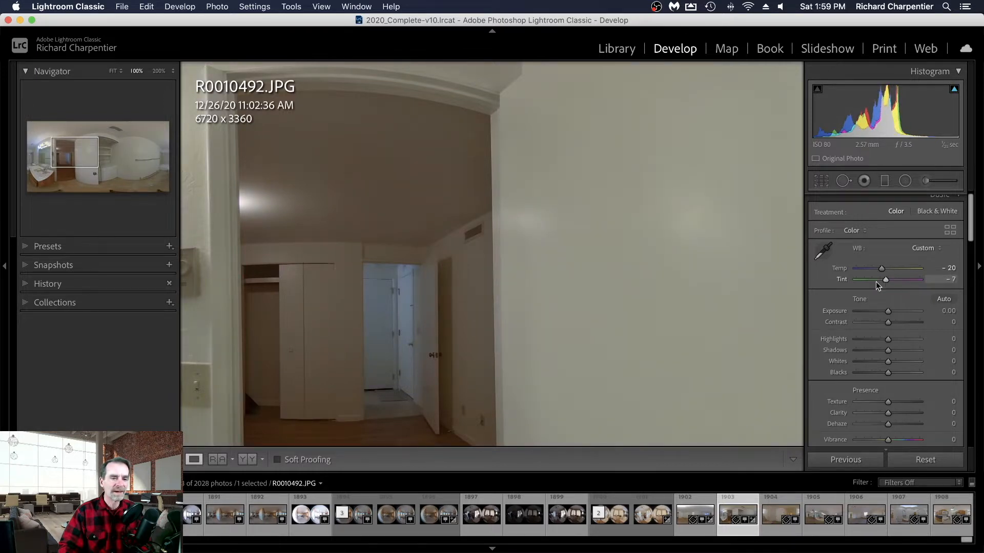
click(681, 290)
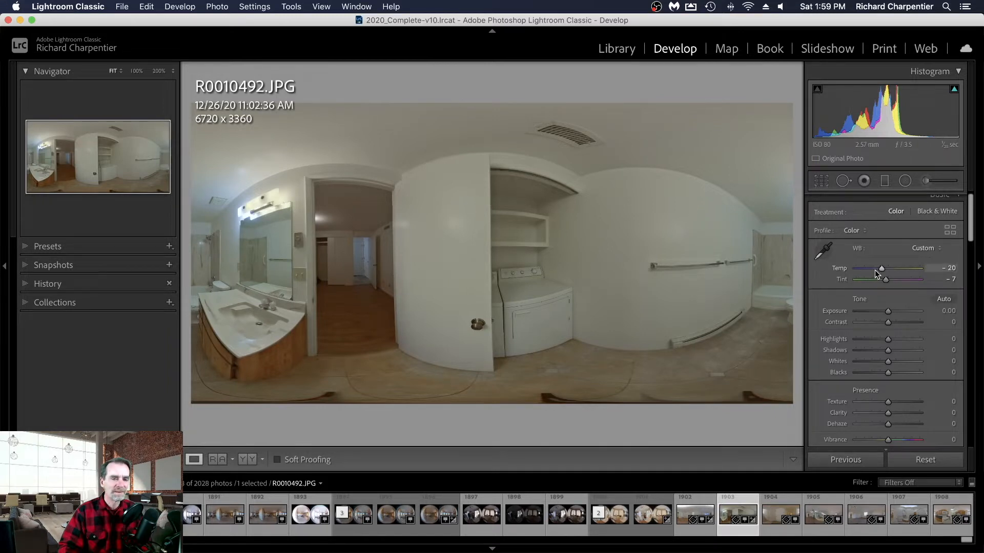
- Reset all adjustments on the bathroom photo and resample its white balance from the laundry machine's white front
click(925, 460)
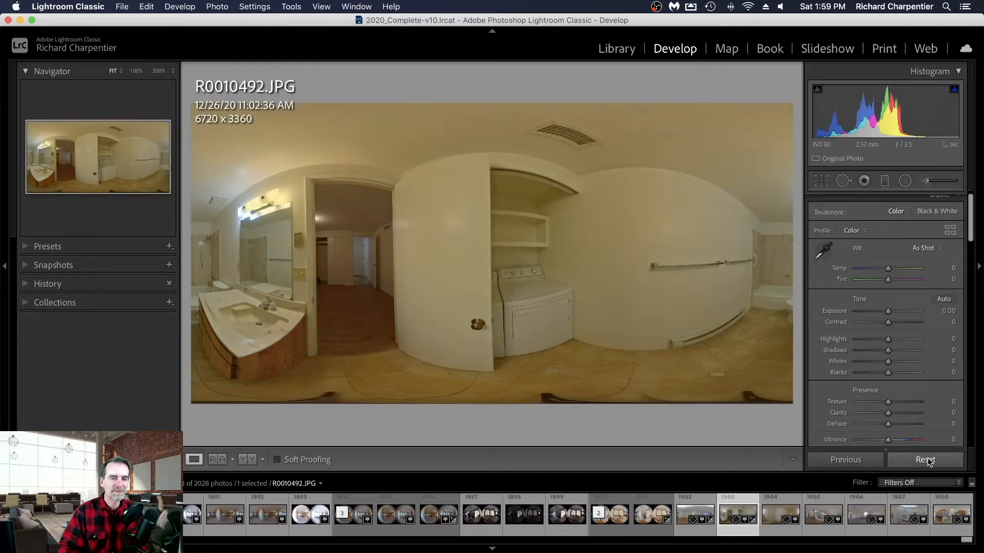
click(825, 254)
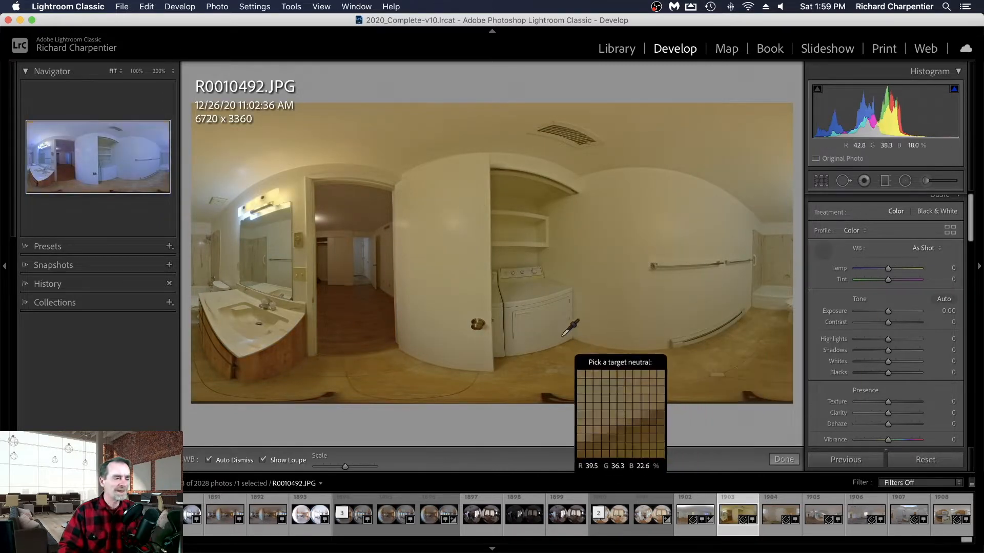
click(542, 318)
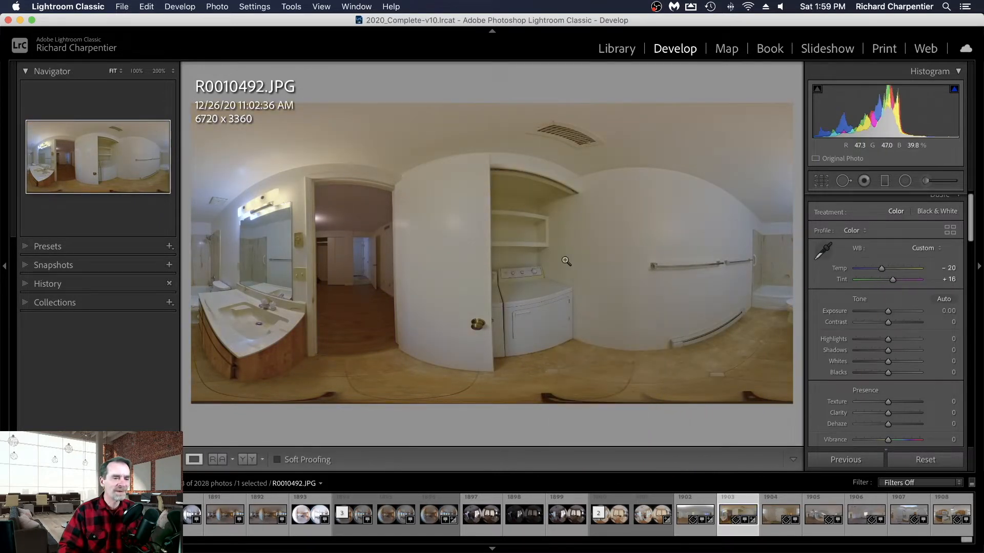
- Set the bathroom photo's yellow saturation to -71
scroll(934, 355, down, 5)
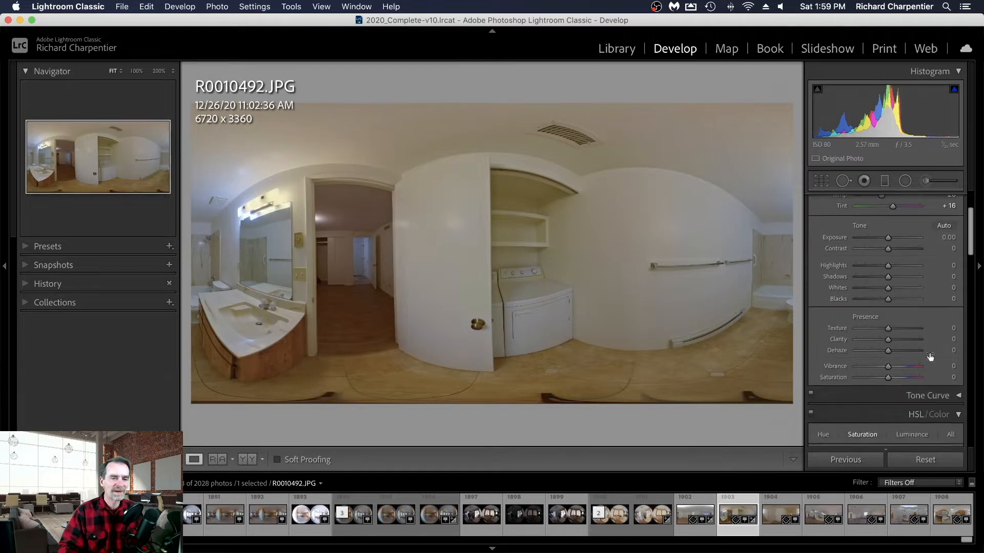
scroll(928, 357, down, 5)
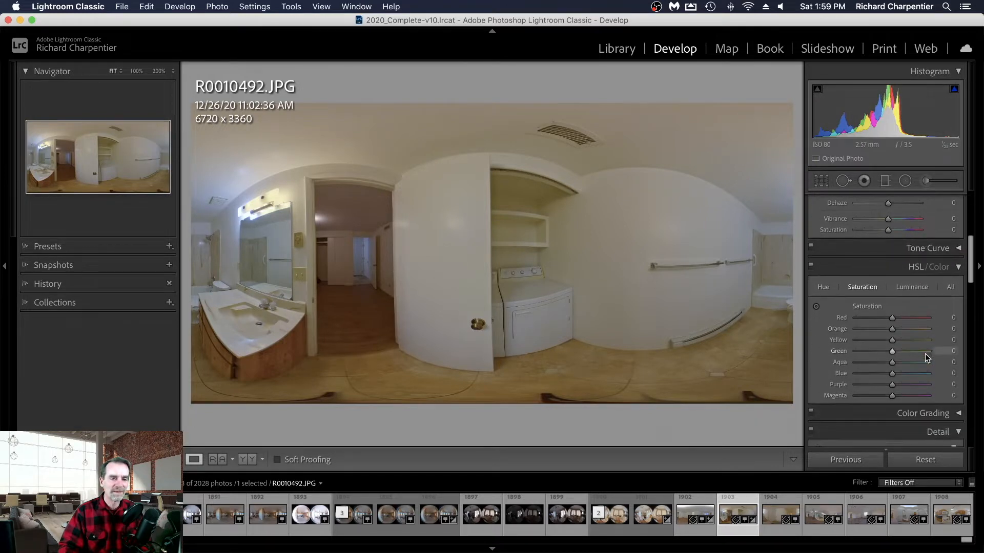
click(865, 341)
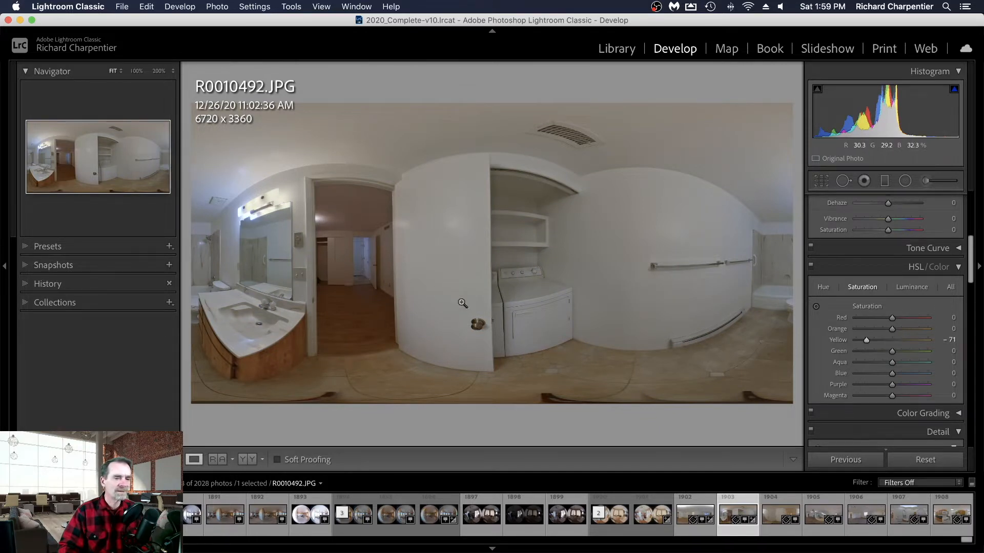
- Switch to the entryway panorama R0010493.JPG and set its white balance by sampling the middle white door
click(773, 521)
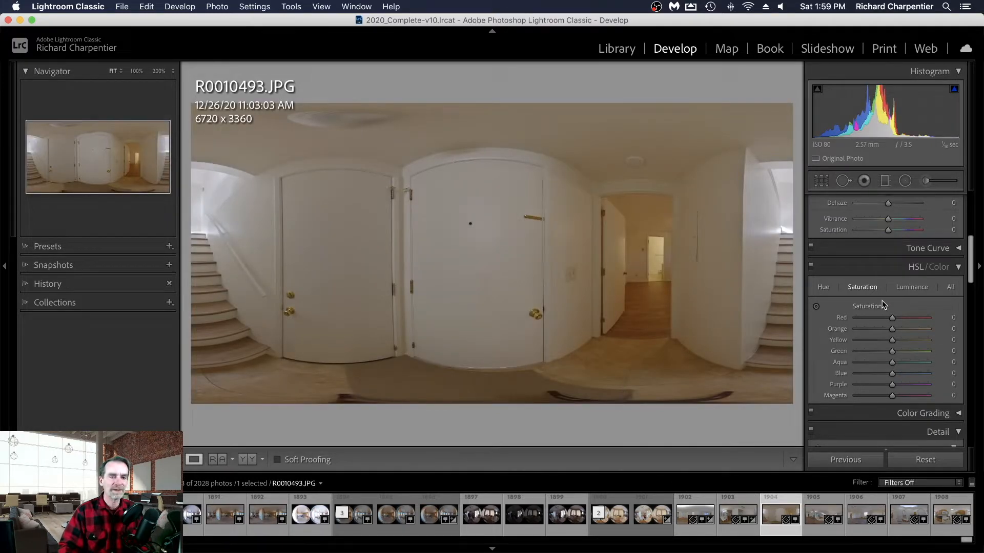
scroll(881, 302, up, 5)
click(826, 256)
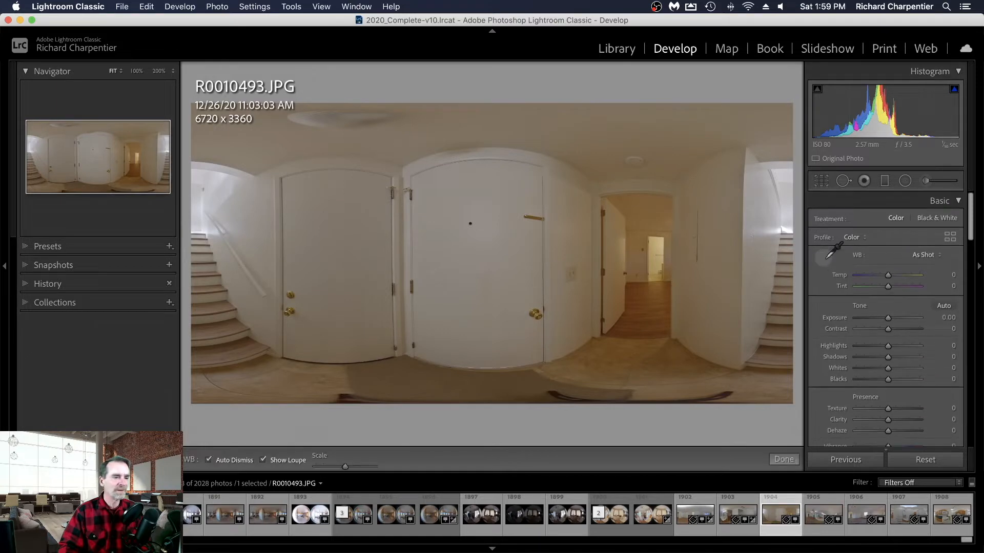
click(497, 264)
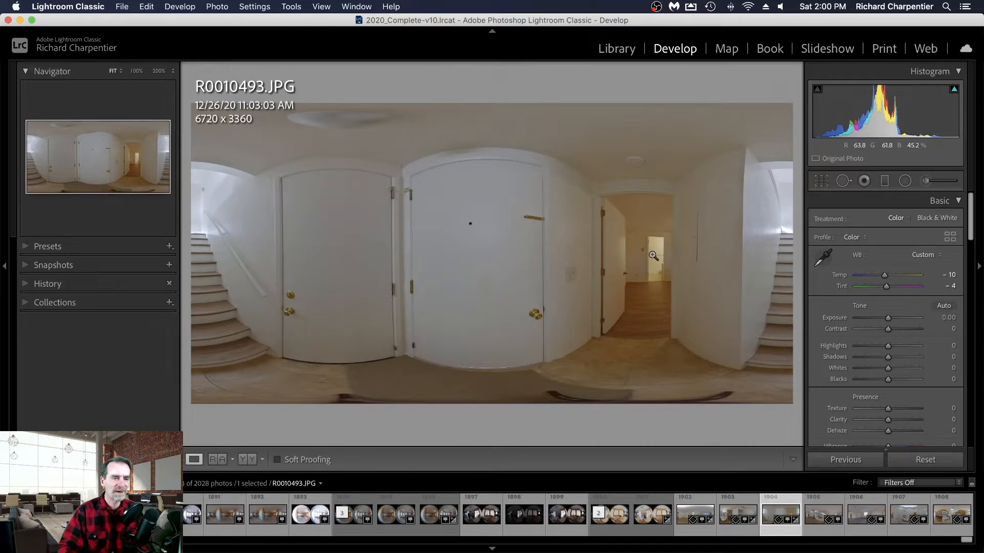
- Set the entryway photo's yellow saturation to -75 and orange saturation to -18
scroll(900, 333, down, 10)
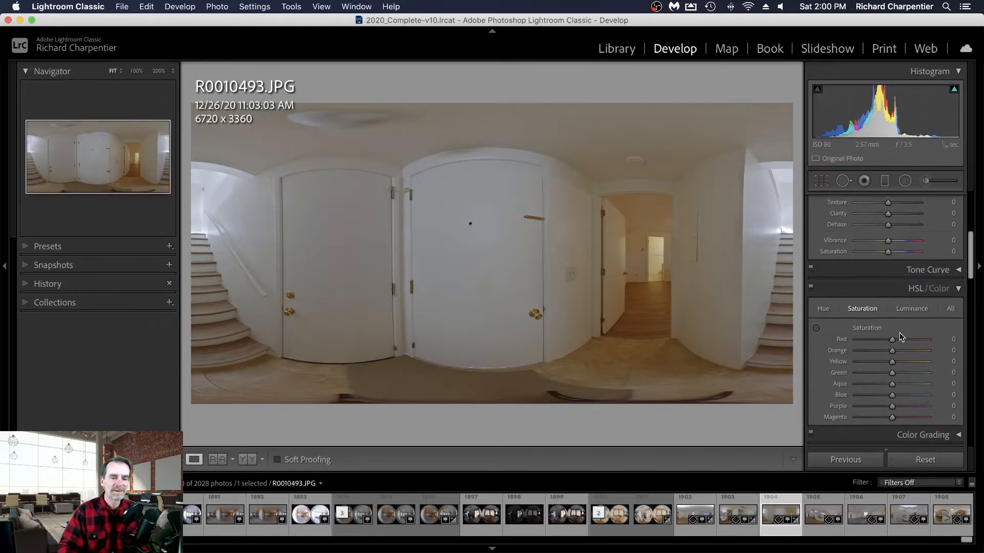
mouse_move(893, 353)
mouse_down()
mouse_move(853, 354)
mouse_move(888, 343)
mouse_up()
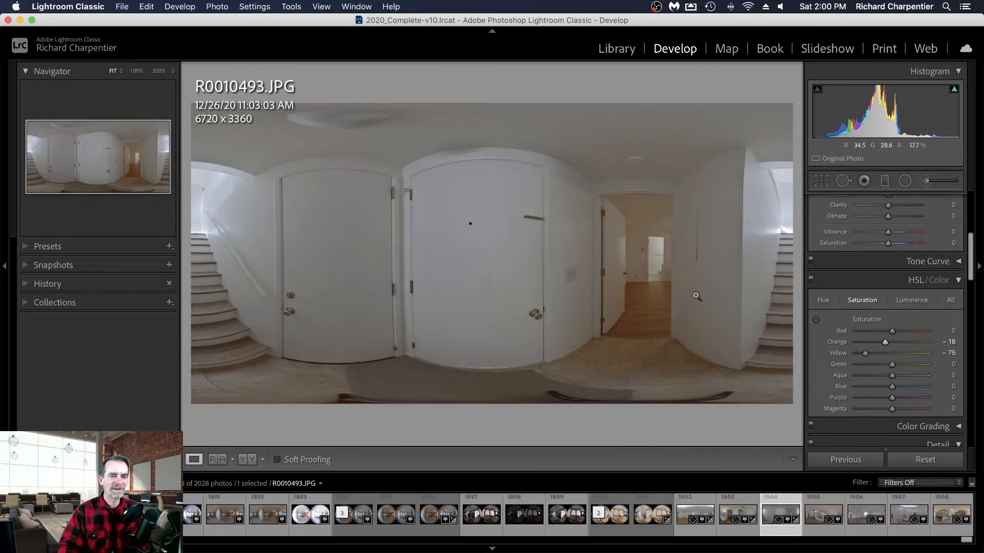
scroll(871, 311, up, 5)
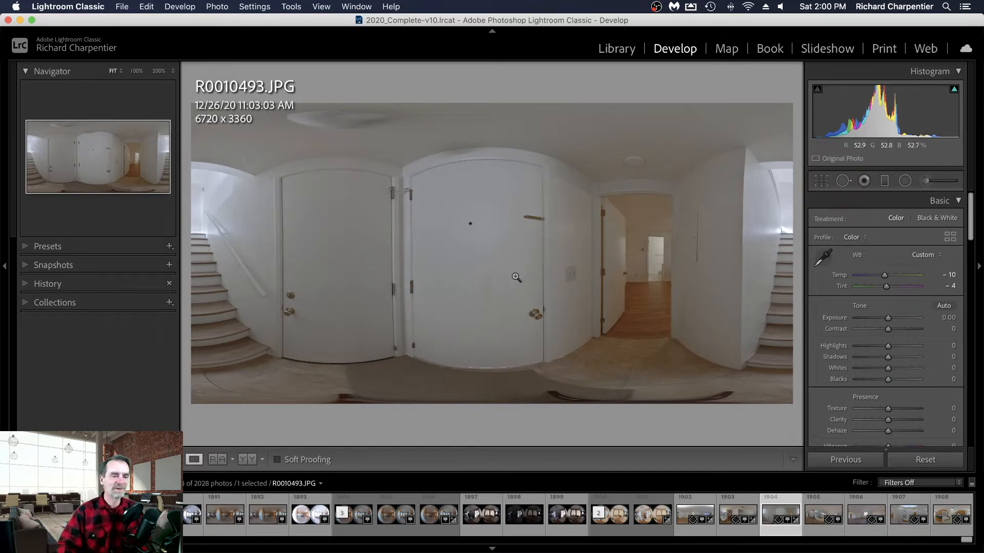
- Switch to the living room panorama R0010494.JPG and set its white balance by sampling the ceiling
click(823, 514)
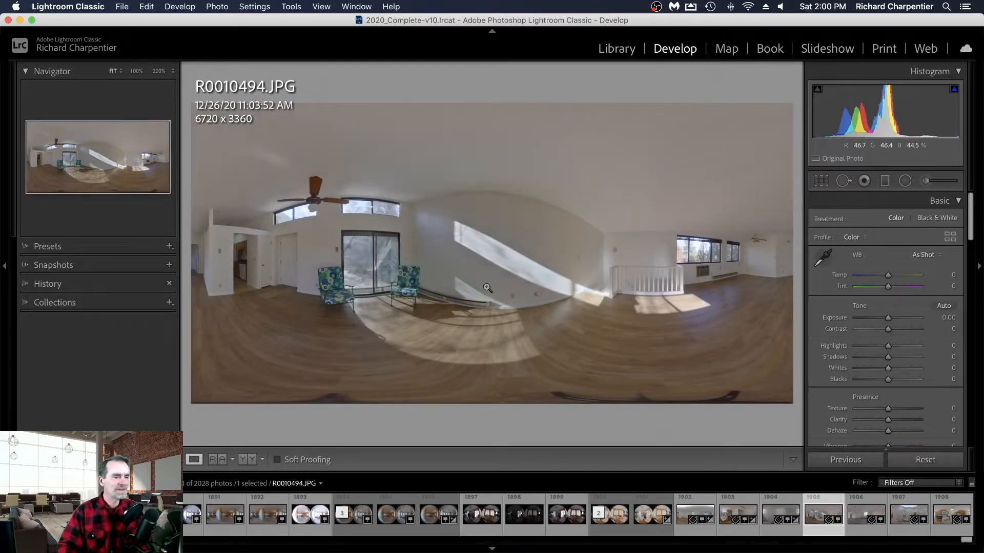
click(823, 258)
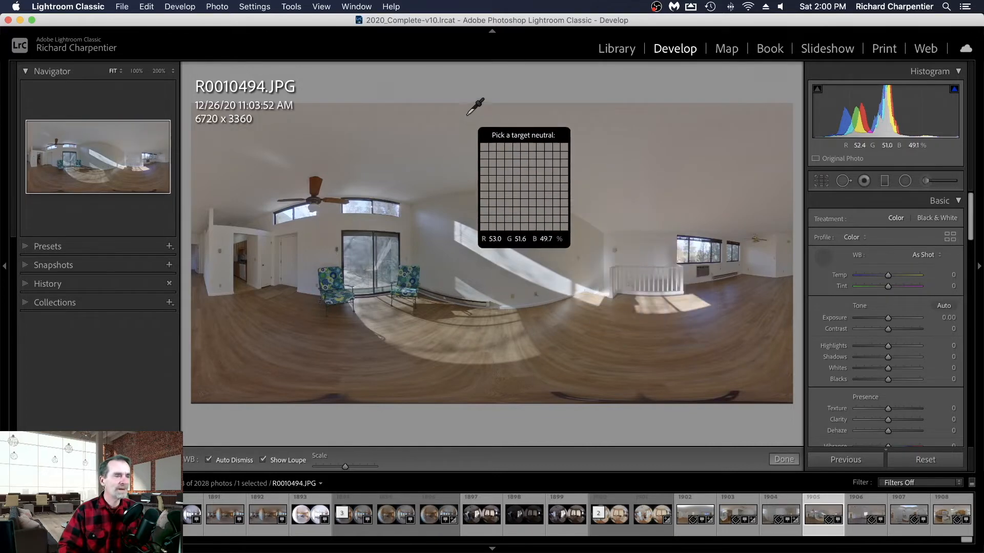
click(464, 129)
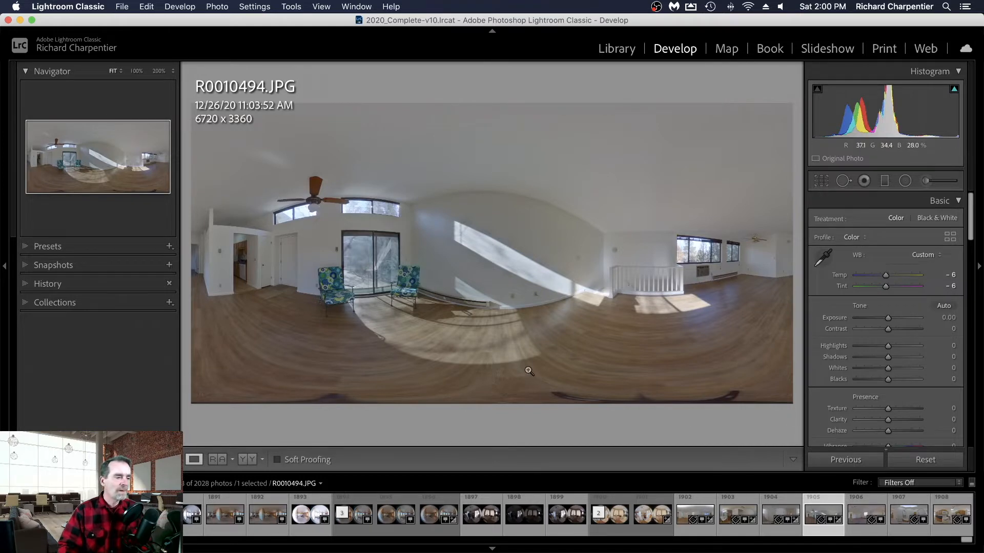
click(565, 398)
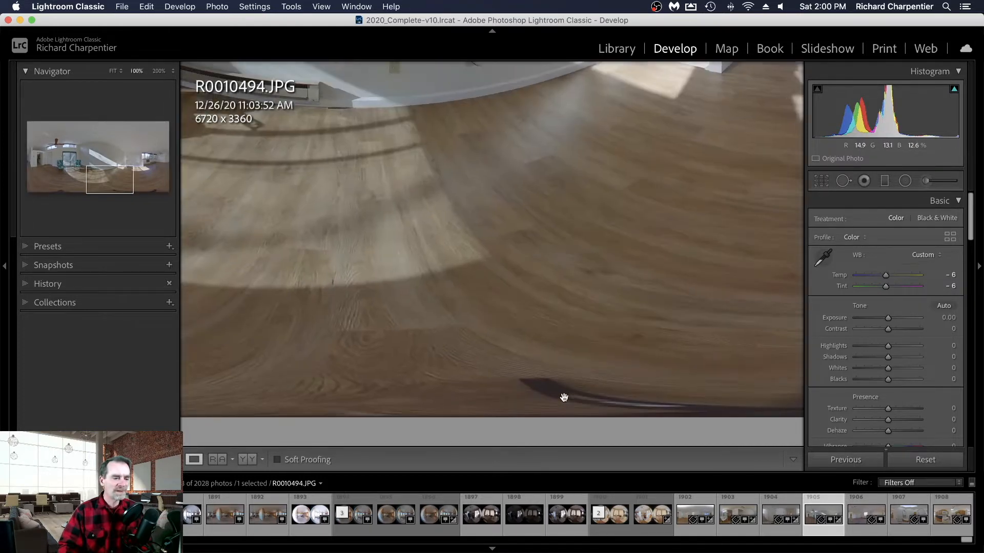
click(582, 388)
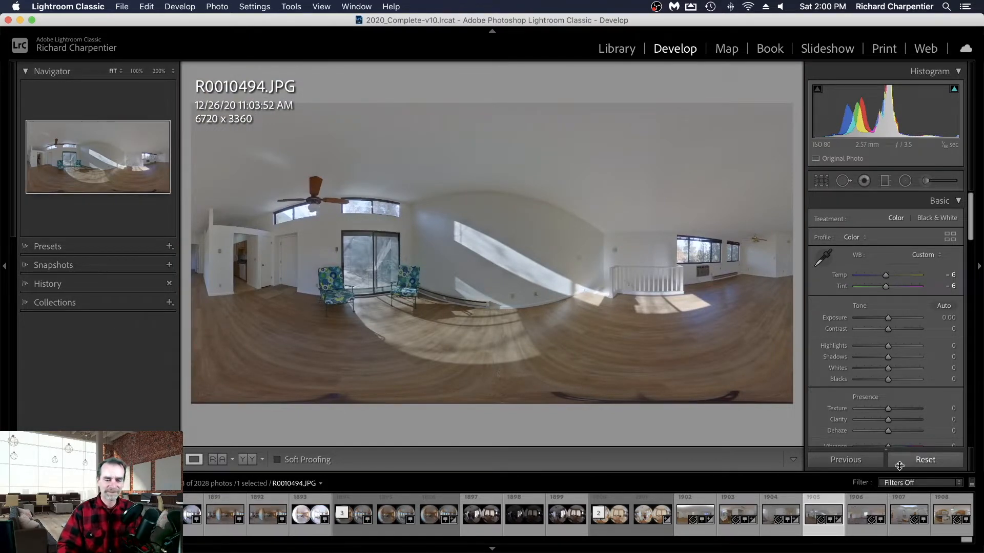
- Switch to the bedroom panorama R0010495.JPG and set its highlights to -100, checking the detail in the window
click(868, 515)
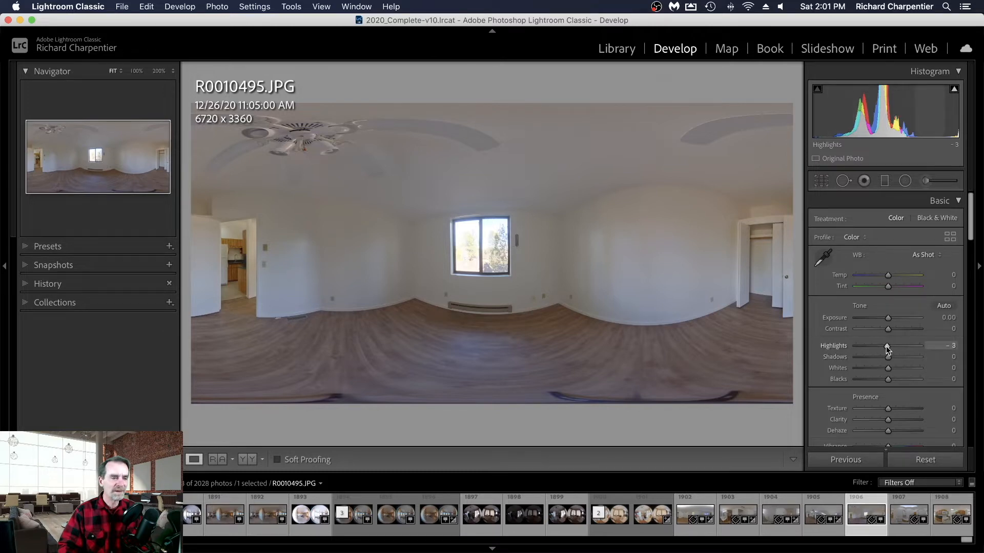
drag(887, 348, 883, 346)
click(500, 264)
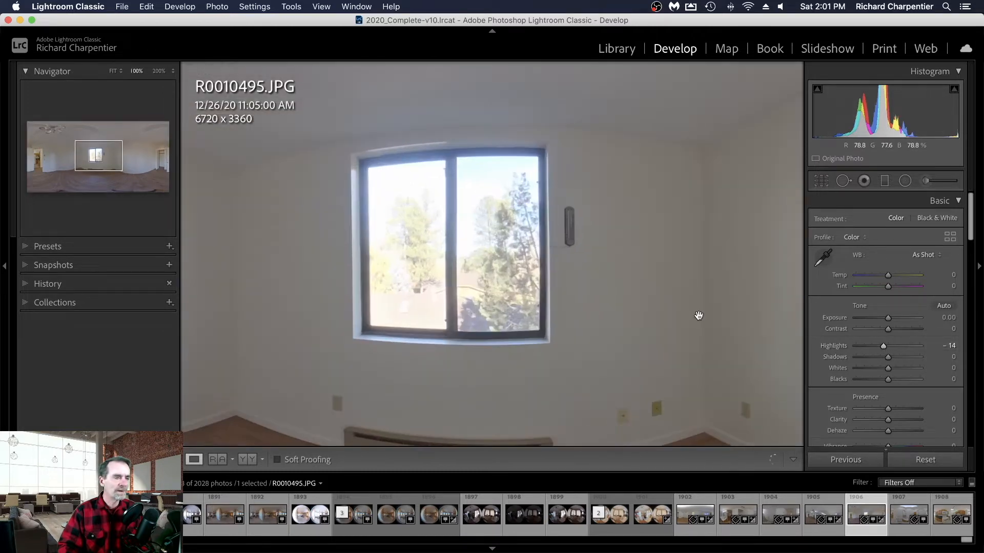
click(853, 346)
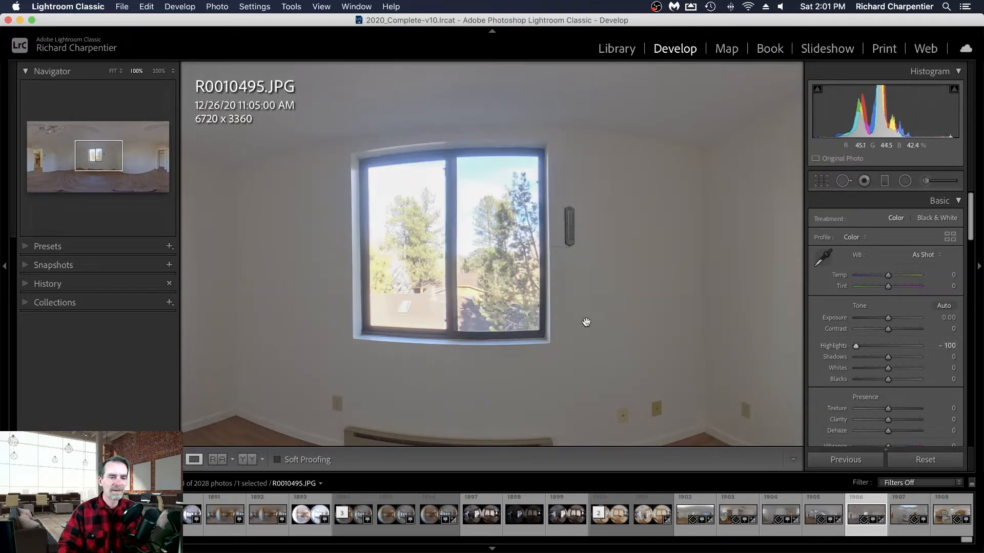
click(572, 319)
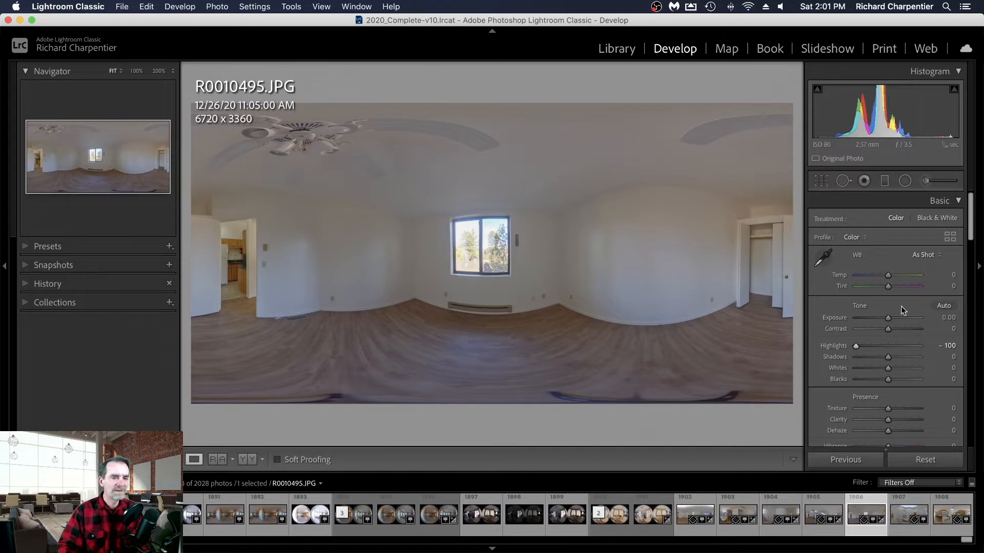
- Set the bedroom photo's white balance by sampling the wall beside the window, and raise its exposure to +0.30
click(823, 258)
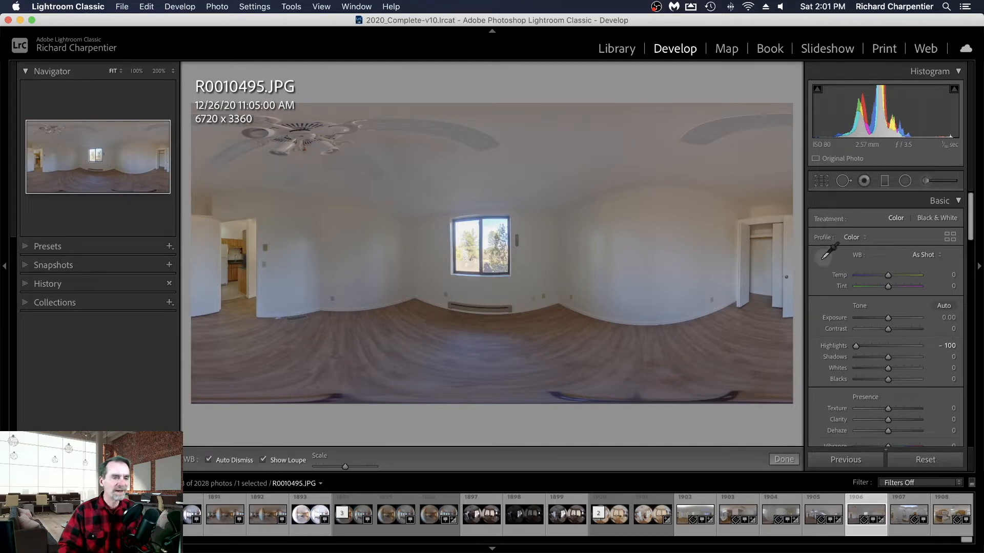
click(599, 249)
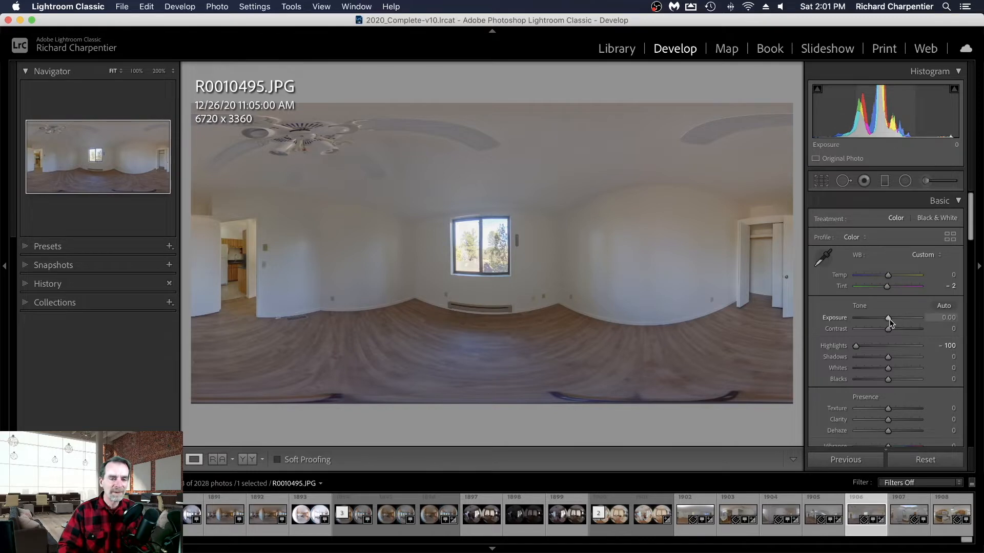
drag(887, 319, 888, 318)
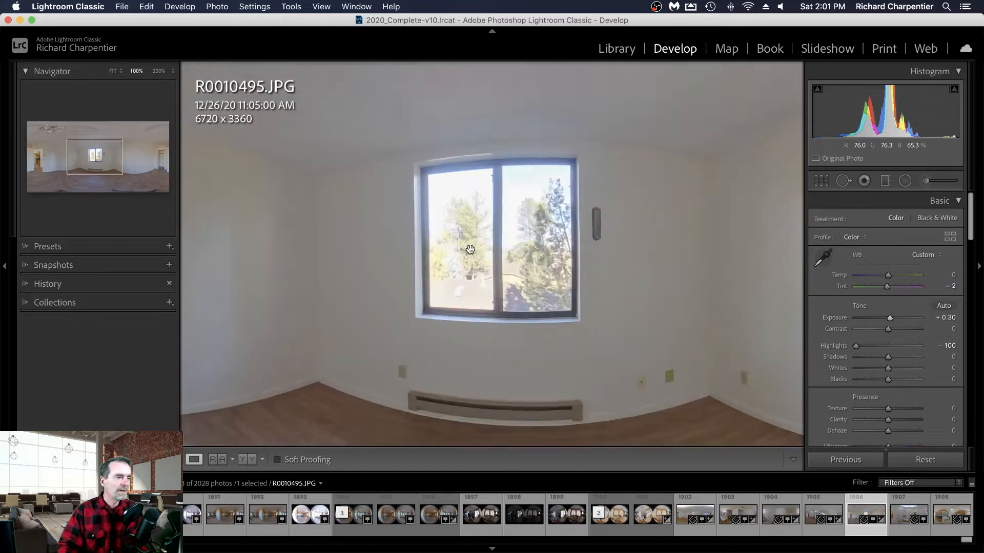
click(479, 251)
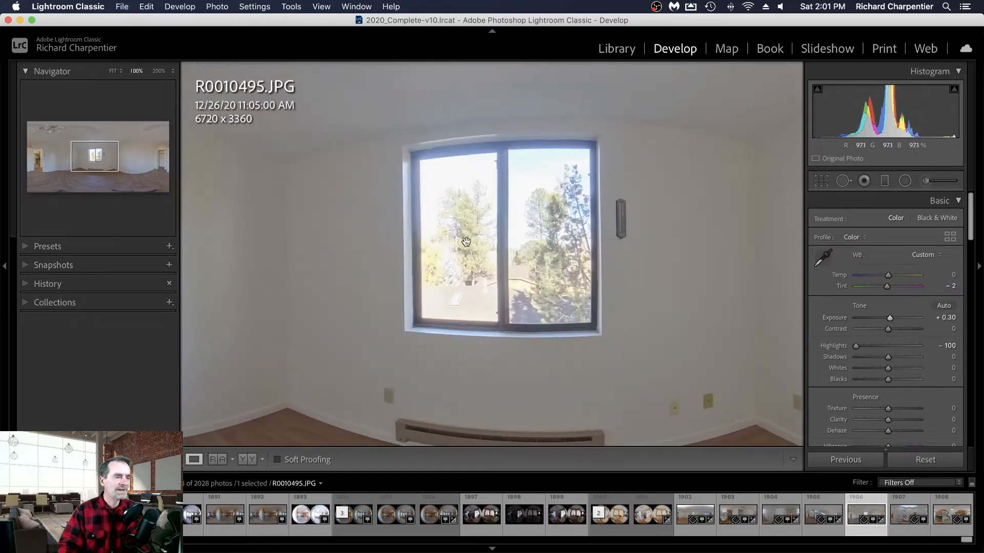
click(540, 253)
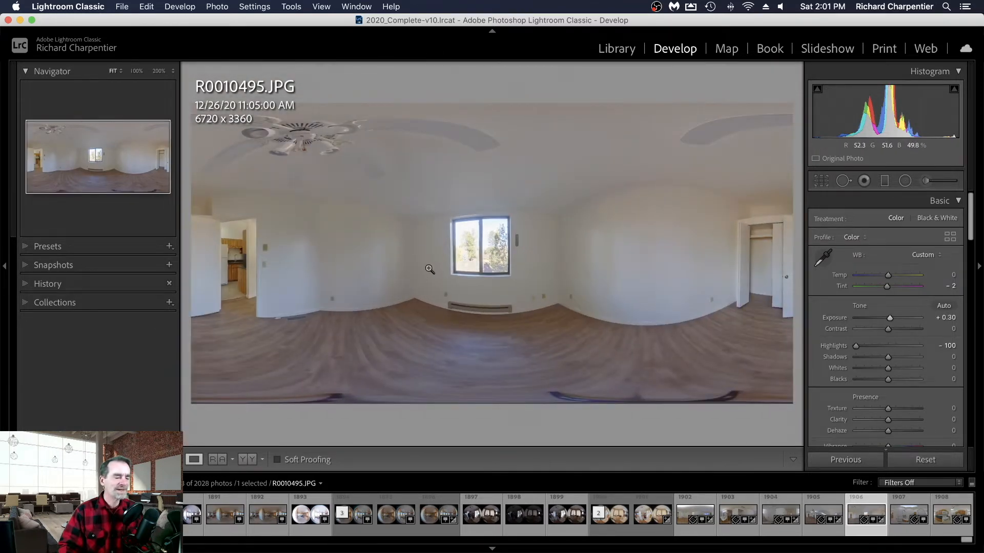
- Switch to the bathroom panorama R0010496.JPG and set its white balance by sampling the wall between the mirror and the towel bar
click(904, 512)
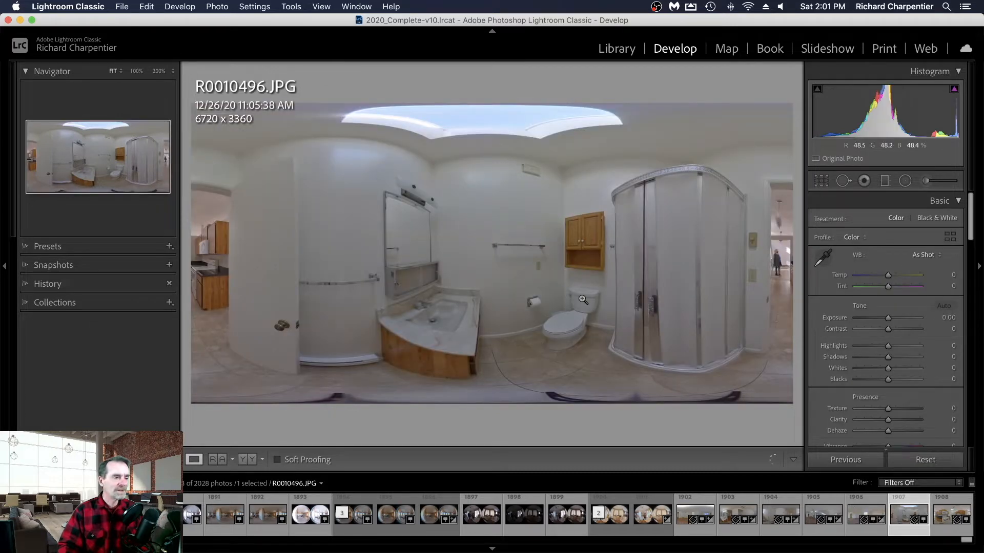
click(821, 262)
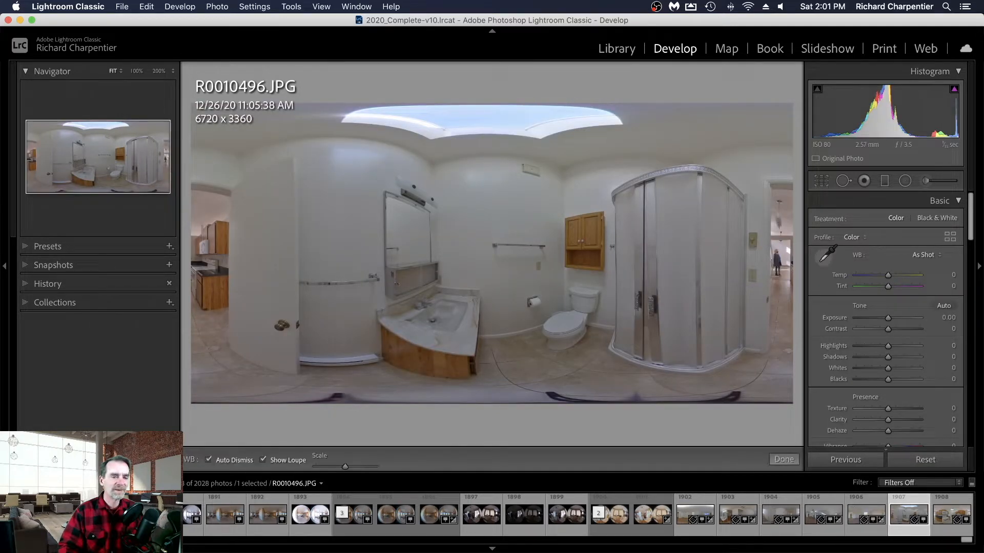
click(477, 229)
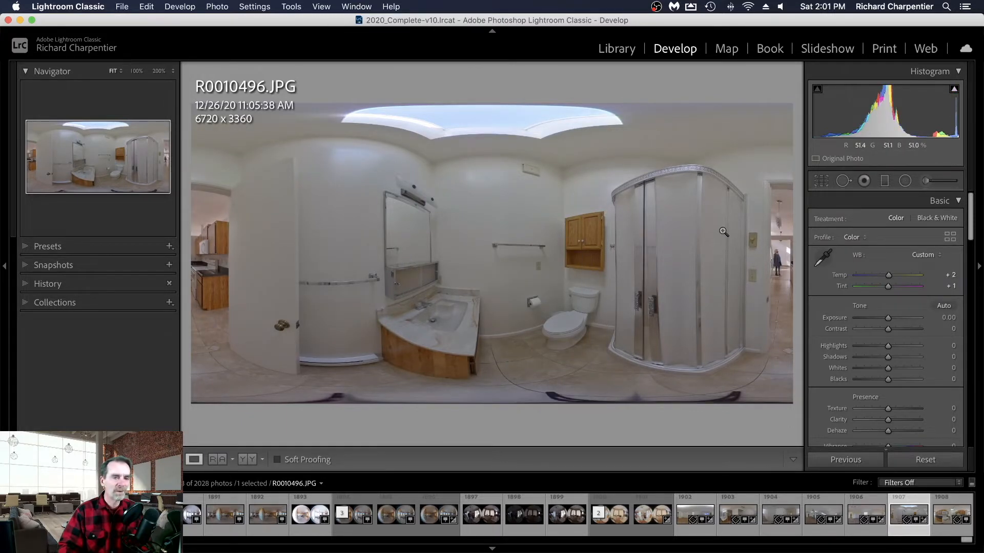
click(780, 253)
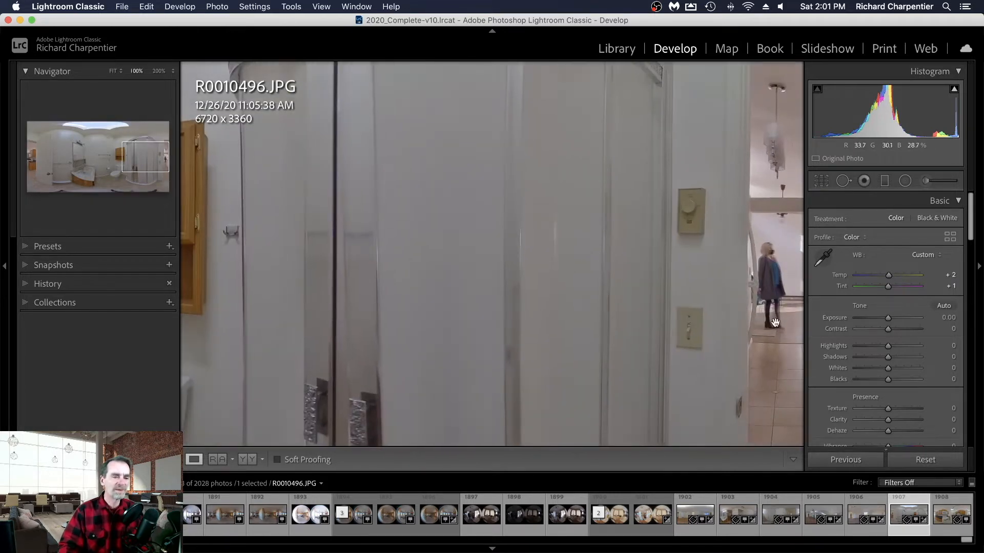
click(774, 255)
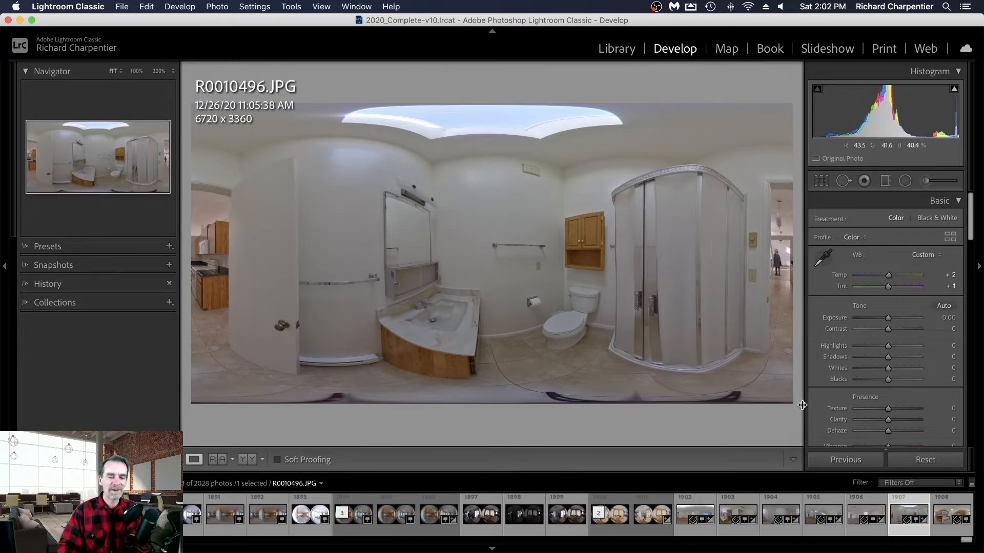
- Switch to the kitchen panorama R0010497.JPG
click(946, 517)
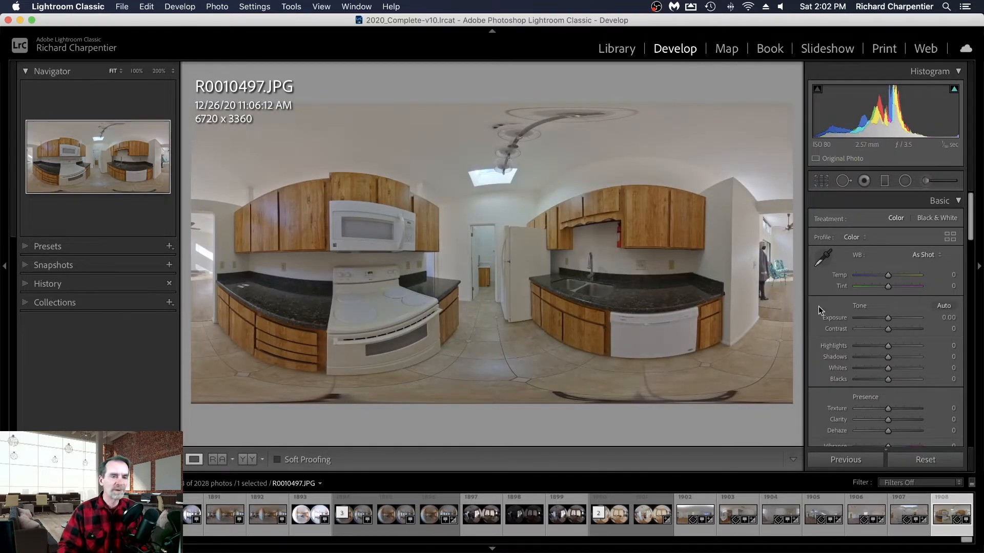
- Try sampling the kitchen photo's white balance from the wall seen through the central doorway, and reset the adjustments
click(823, 257)
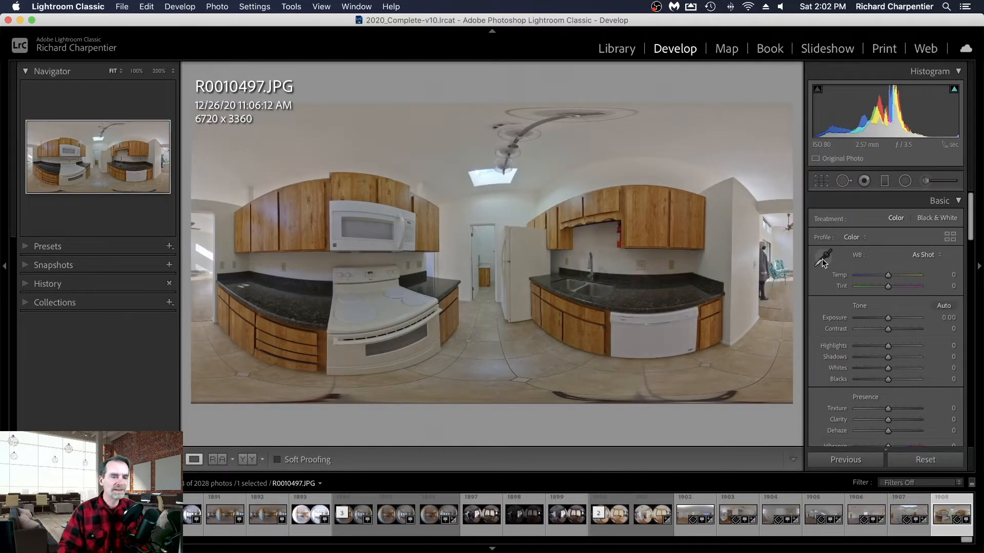
click(489, 251)
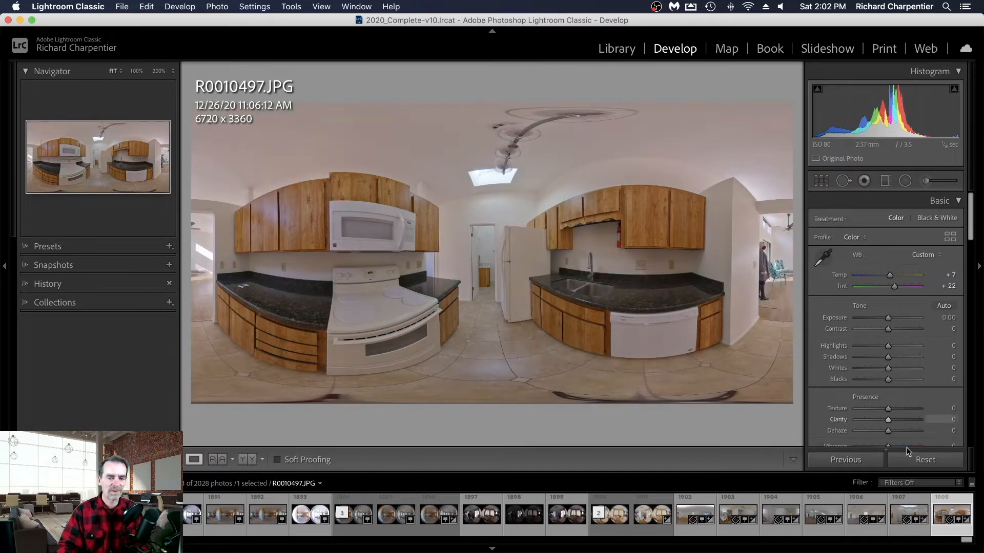
click(924, 465)
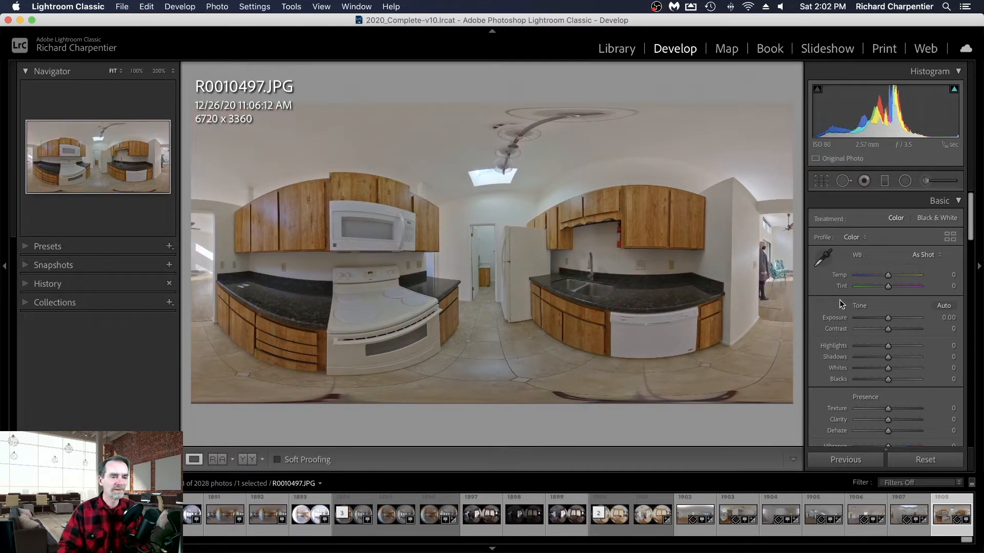
- Try sampling the kitchen photo's white balance from the white microwave and adjusting the tint, and reset the photo again
click(823, 258)
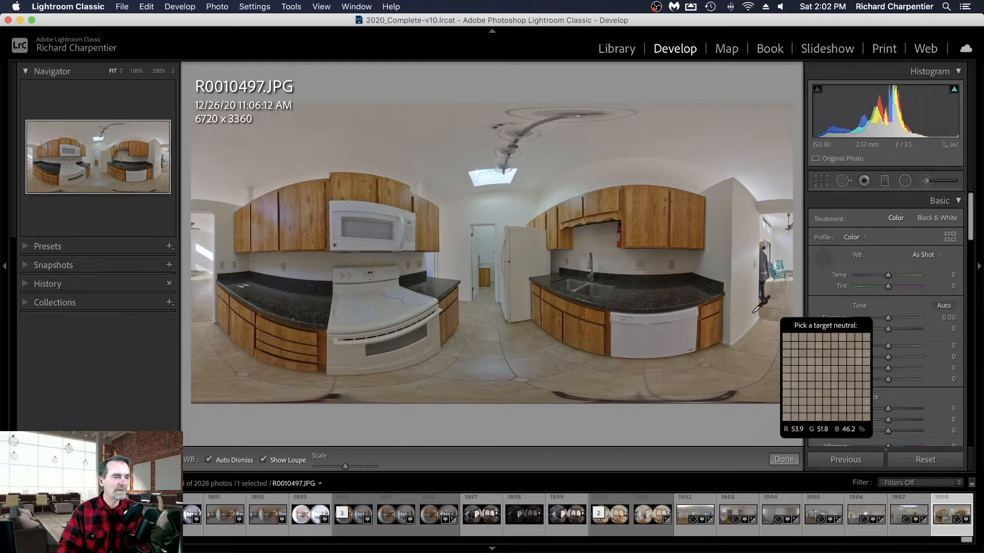
click(368, 246)
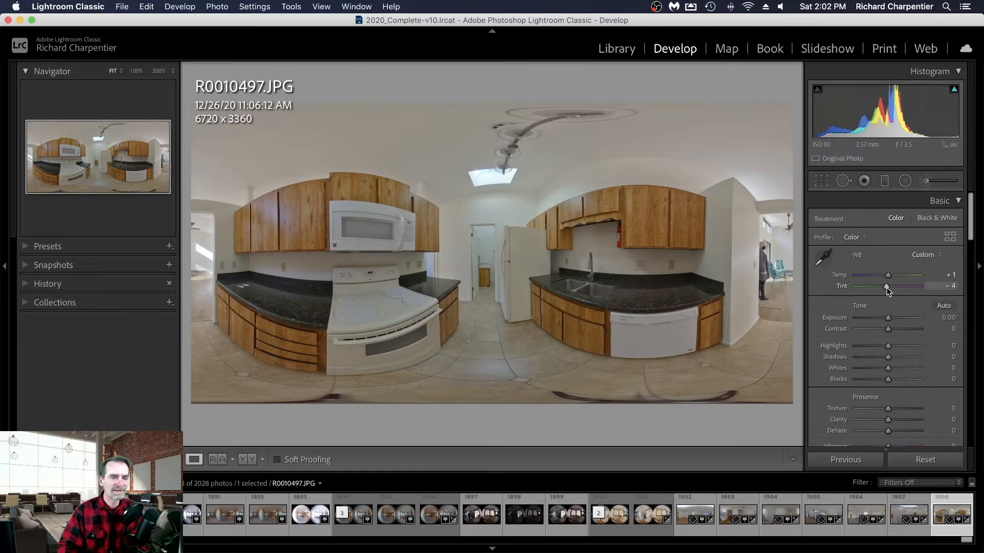
drag(887, 287, 886, 288)
click(926, 459)
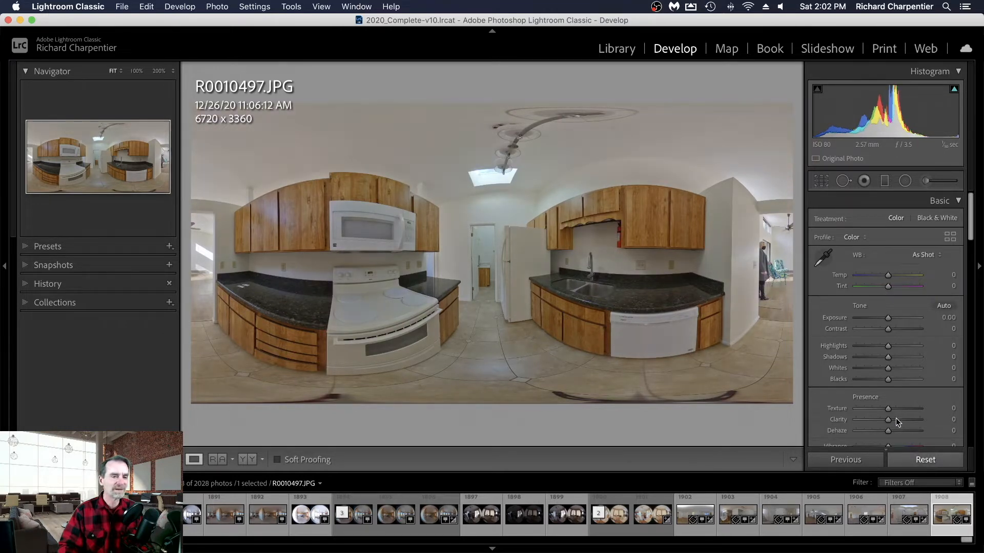
- Set the kitchen photo's white balance by sampling the lower front of the white microwave
click(823, 262)
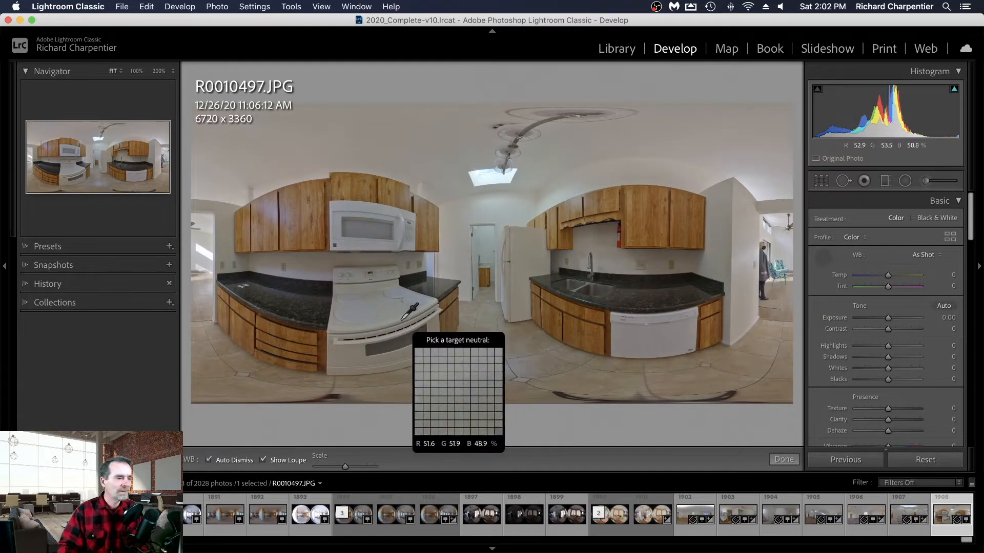
click(370, 245)
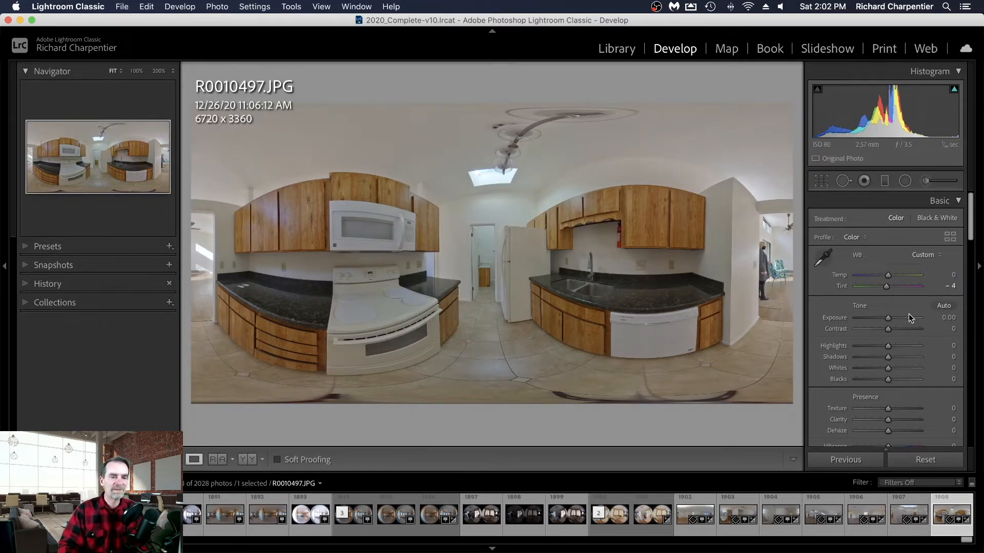
- Set the kitchen photo's green saturation to -100 and its aqua saturation to -100
scroll(866, 307, down, 1)
scroll(866, 307, down, 10)
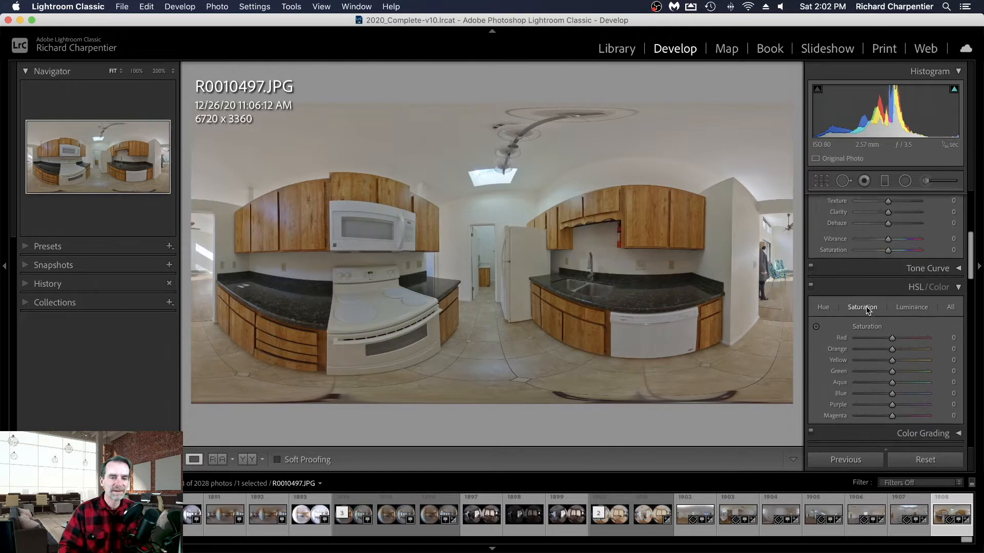
scroll(866, 306, down, 3)
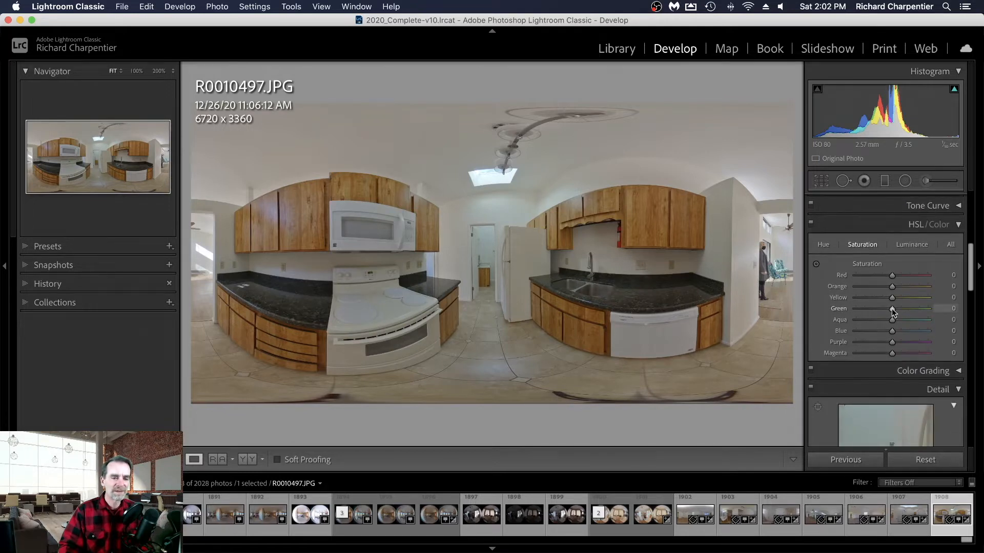
drag(892, 308, 855, 309)
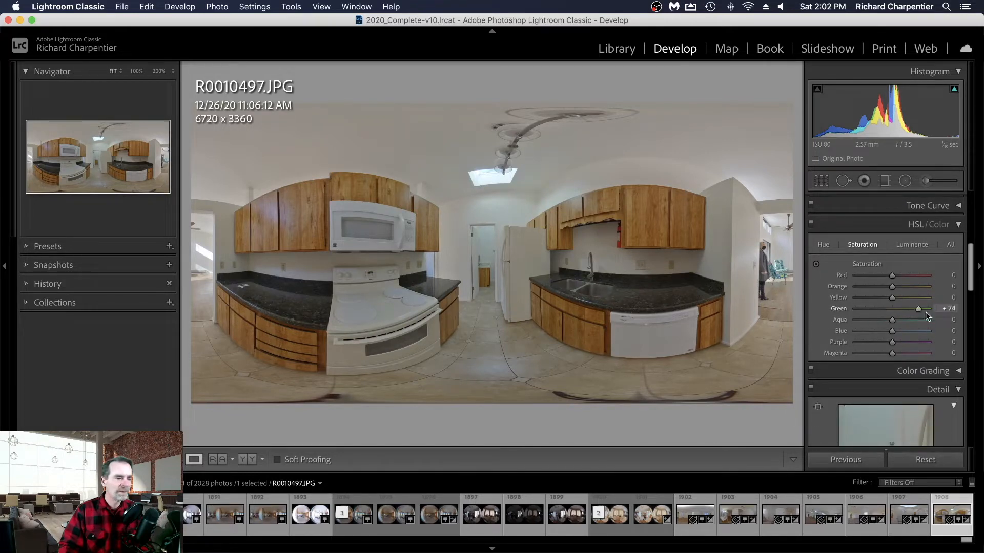
drag(925, 312, 870, 321)
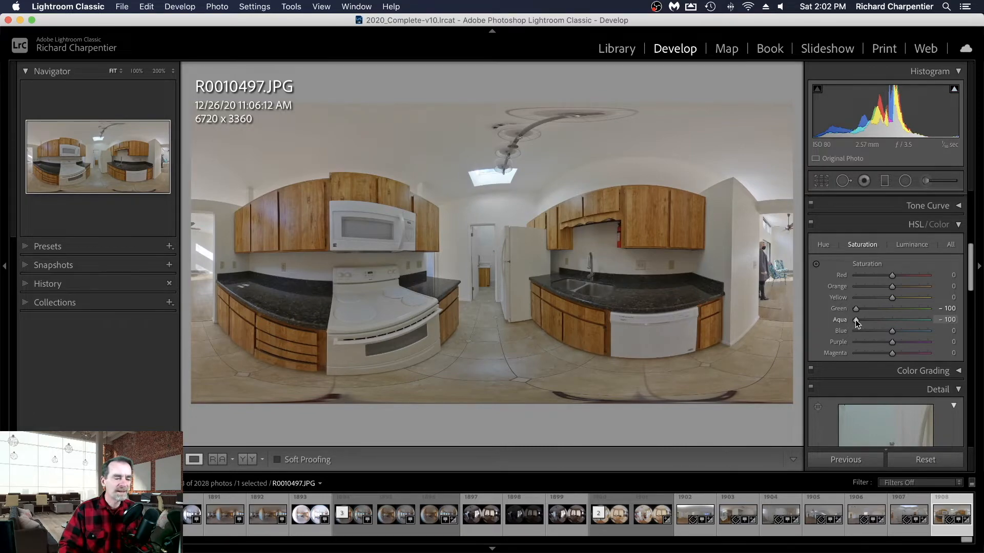
- Examine the kitchen's central doorway up close and compare the photo before and after the edits side by side
click(484, 246)
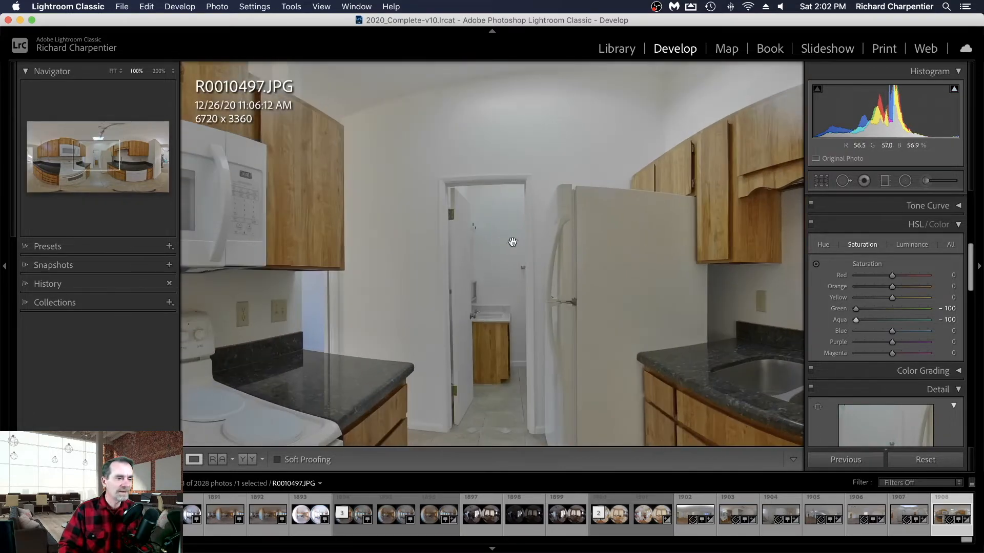
click(500, 255)
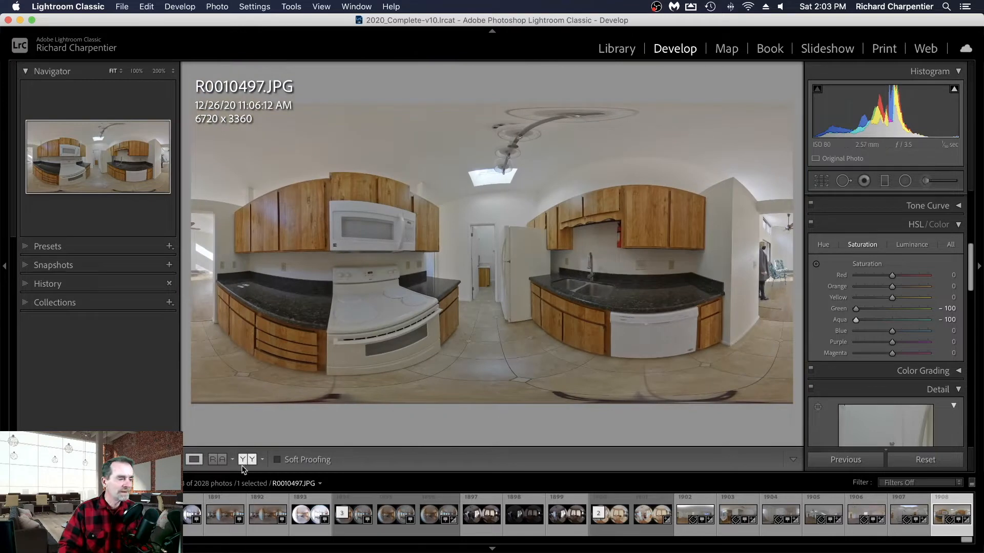
click(245, 460)
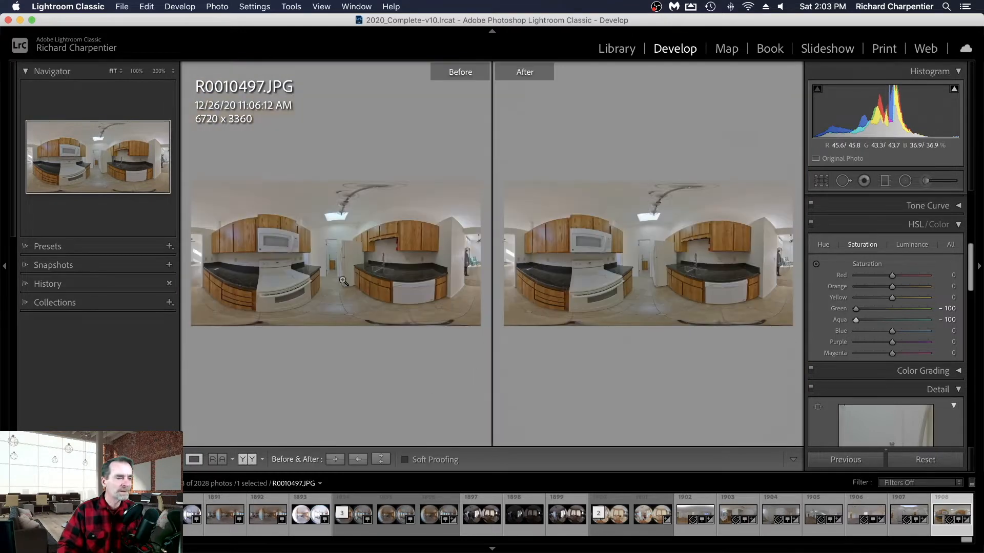
- Compare the kitchen's central doorway up close in the before and after versions, and return to the single-photo view
click(332, 246)
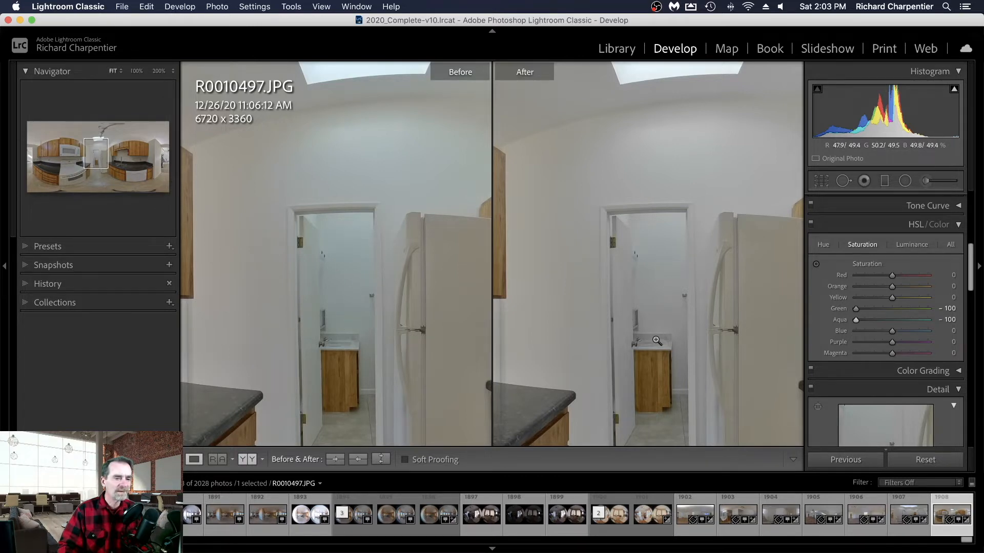
click(657, 341)
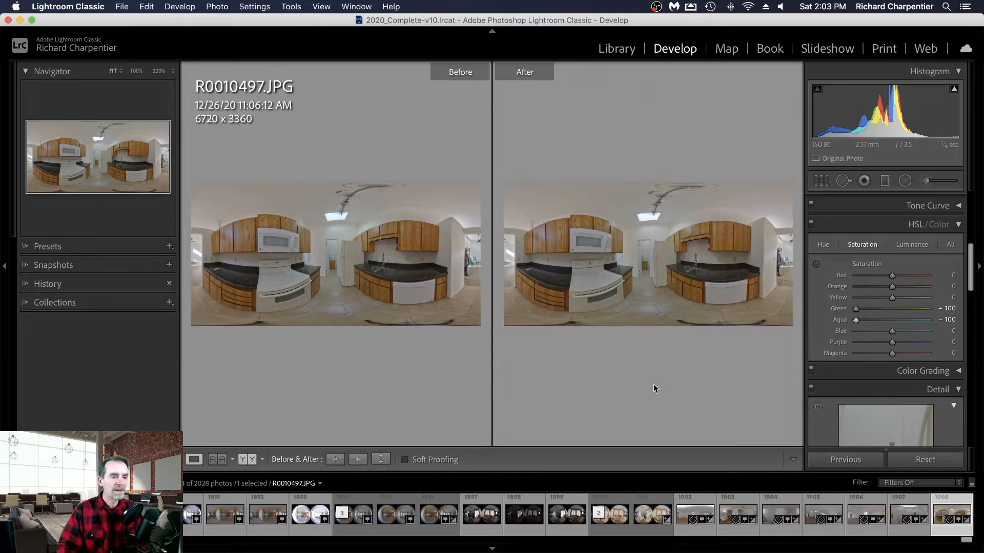
click(192, 459)
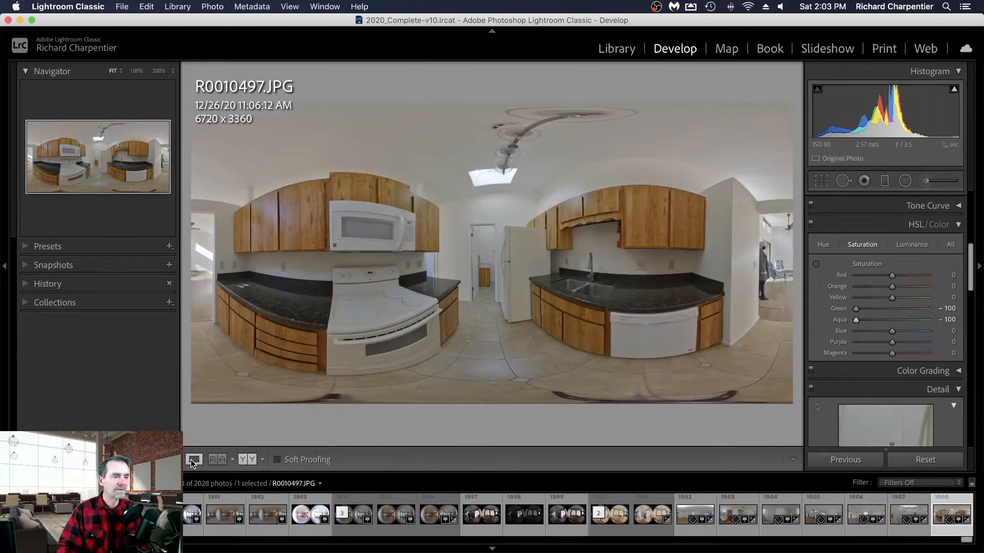
- Review the seven rental photos R0010491 through R0010497 one by one in enlarged view
key(g)
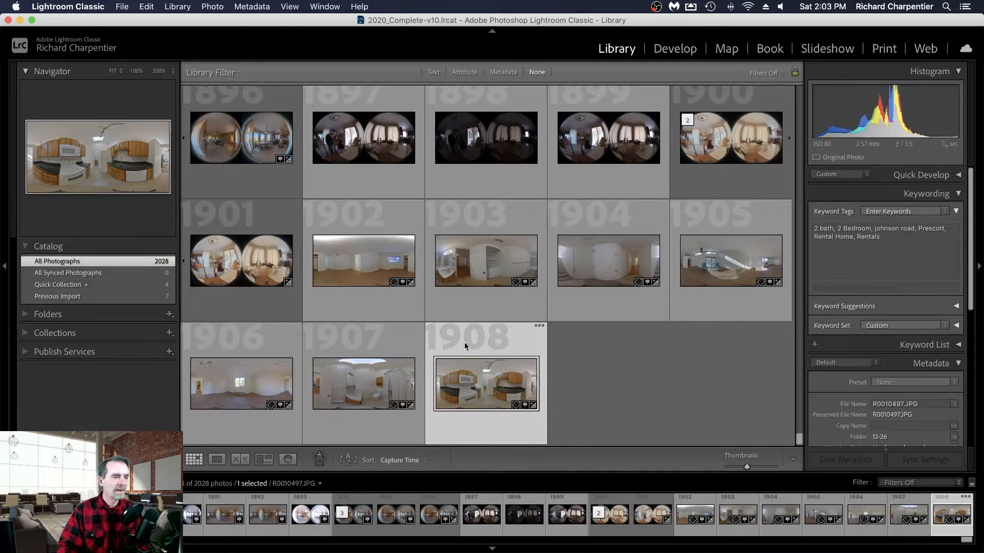
click(364, 266)
key(e)
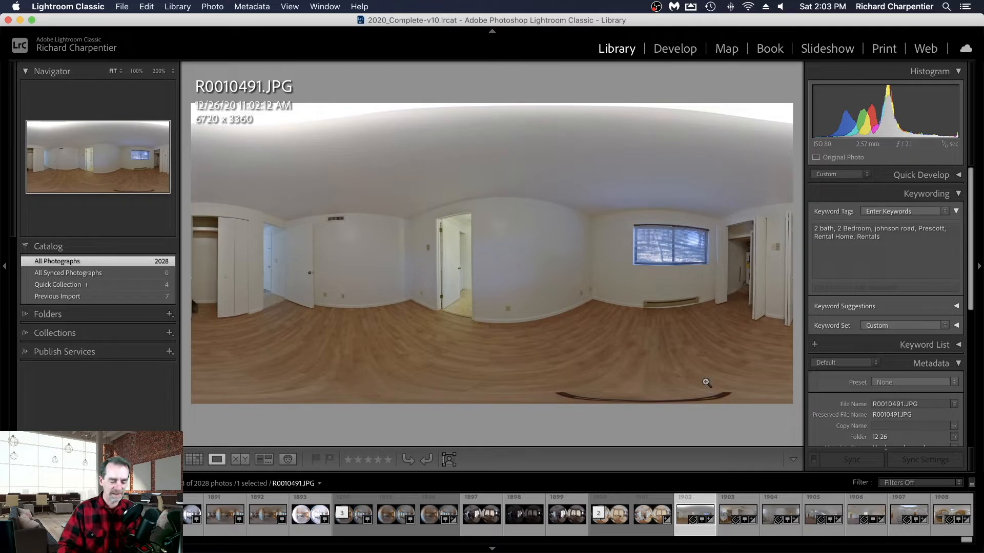
key(Right)
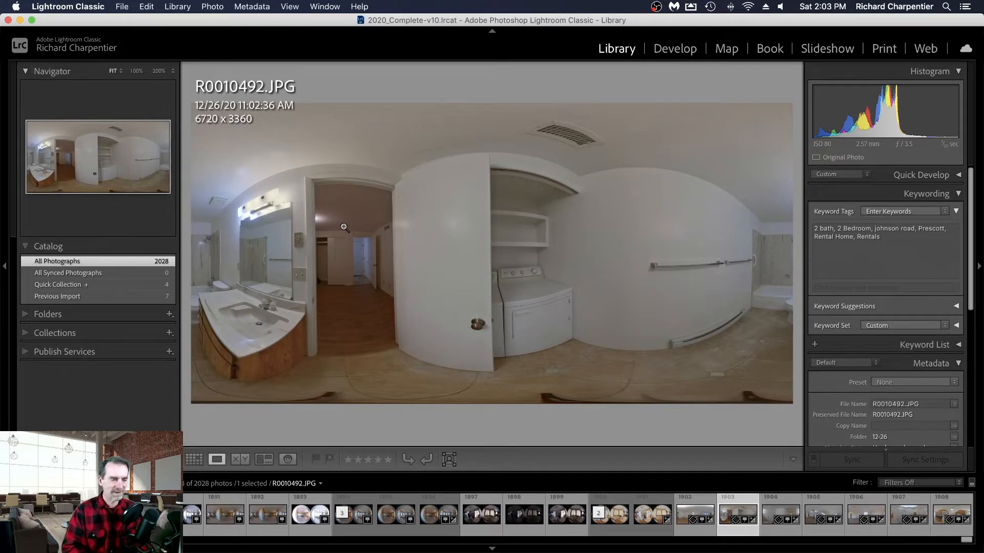
key(Right)
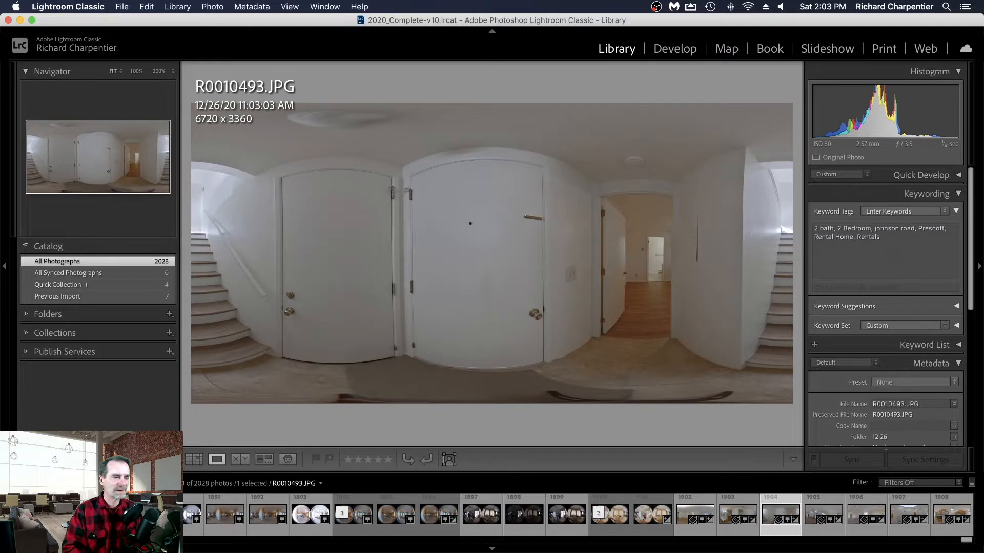
key(Right)
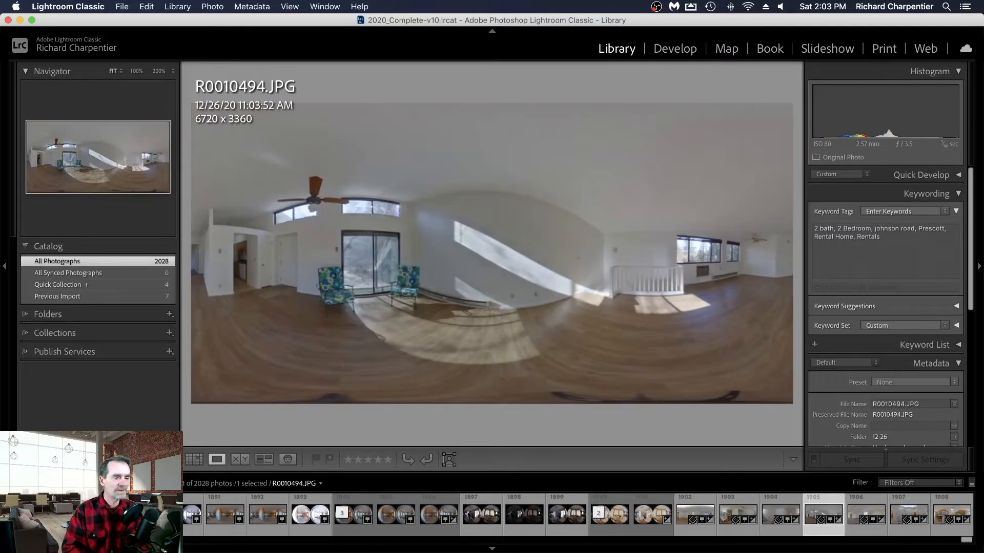
key(Right)
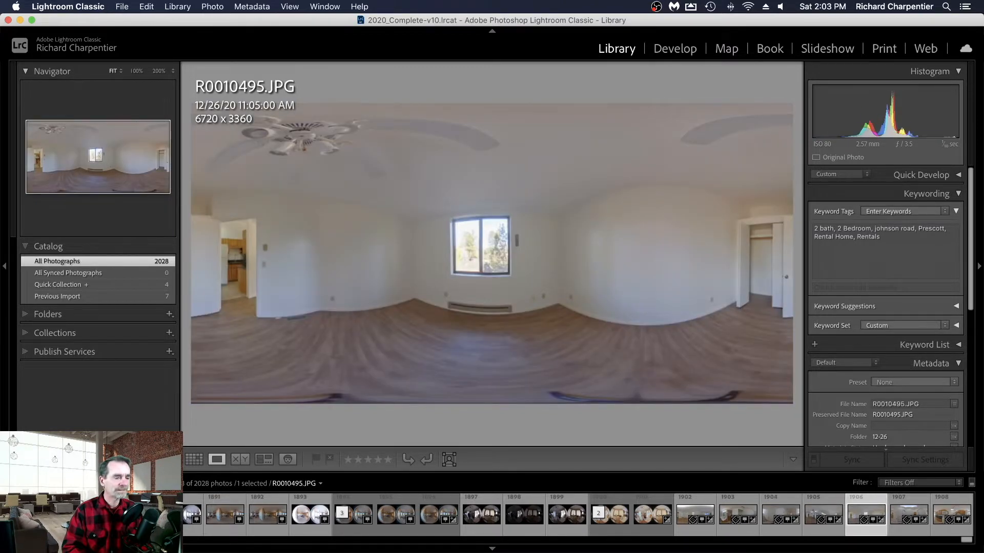
key(Right)
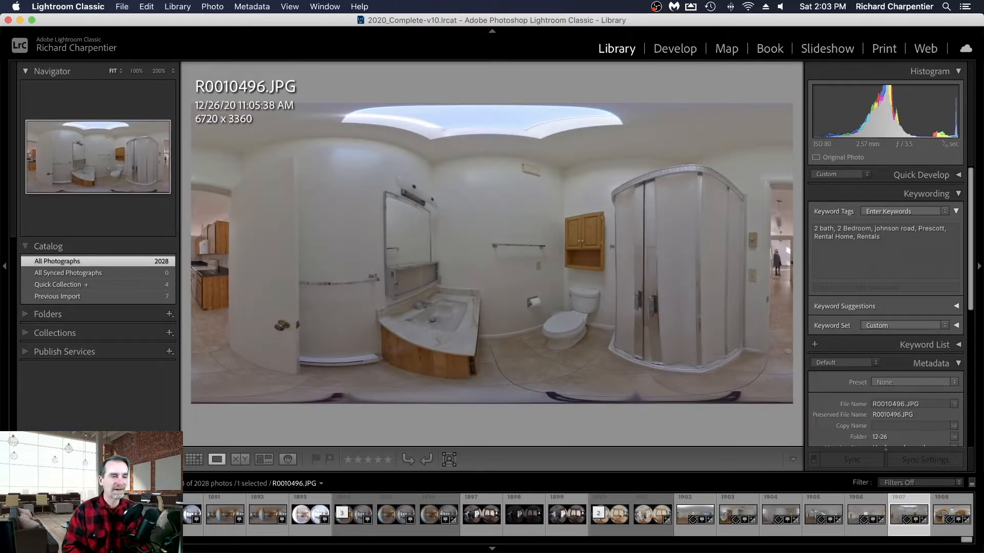
key(Right)
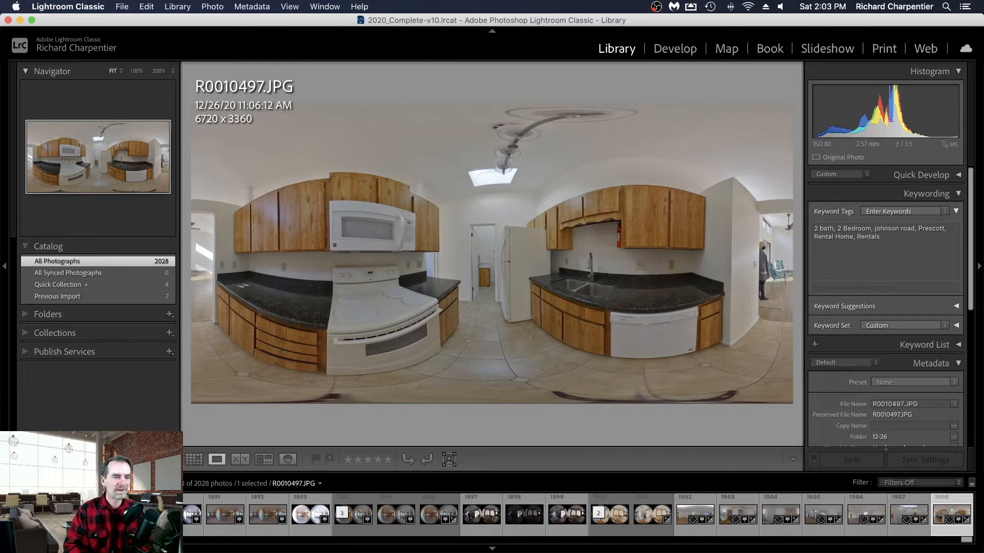
- Open the bedroom photo R0010491 for developing and set its exposure to +0.25
key(g)
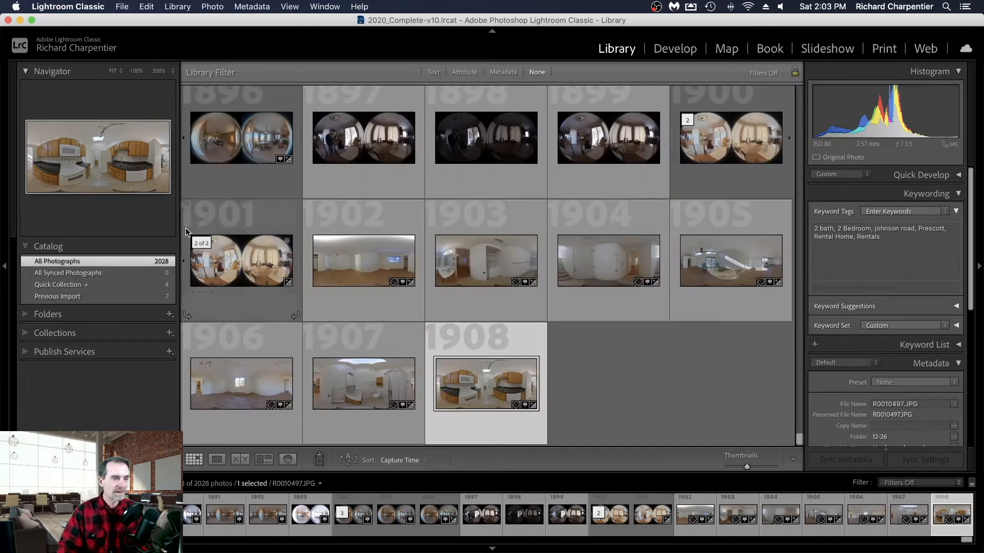
double_click(344, 261)
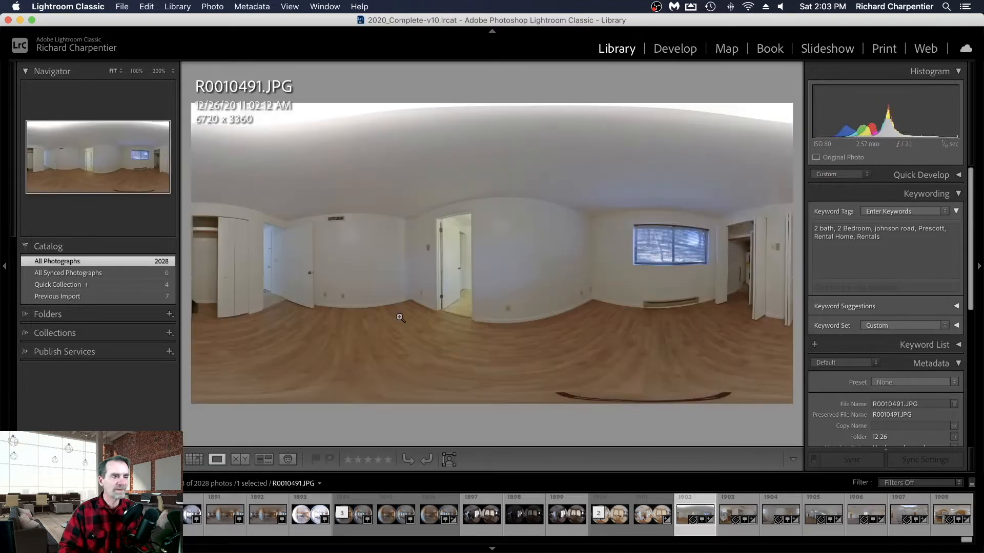
key(d)
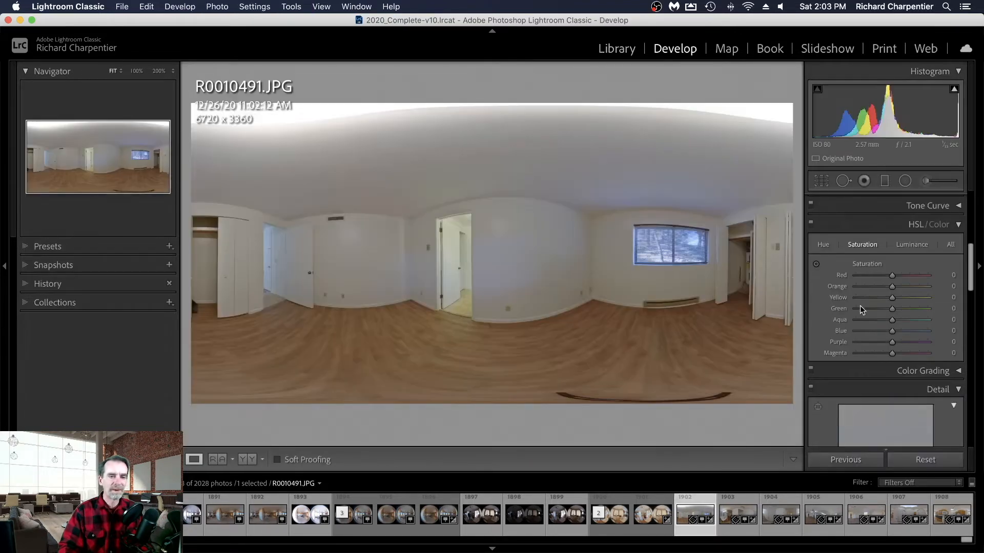
scroll(858, 251, up, 5)
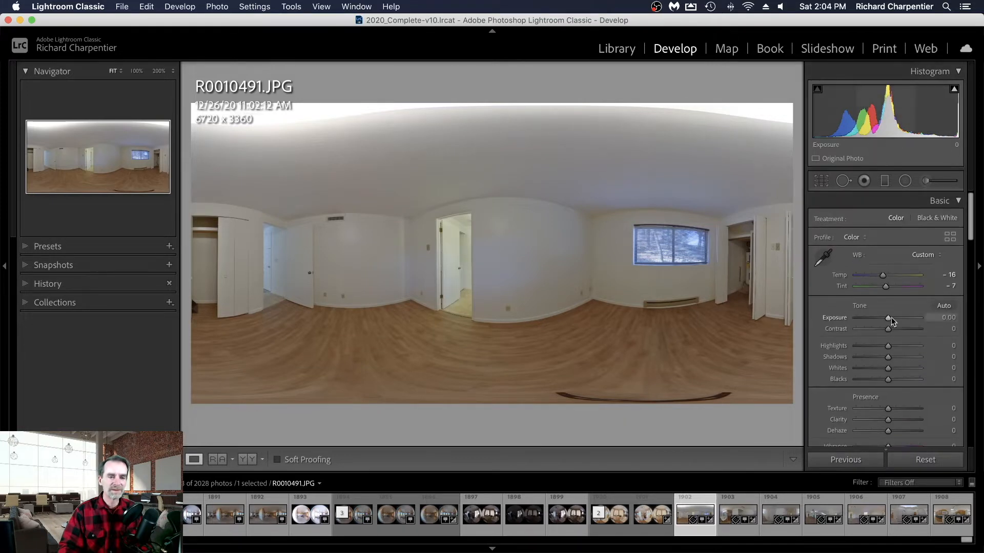
drag(888, 318, 890, 319)
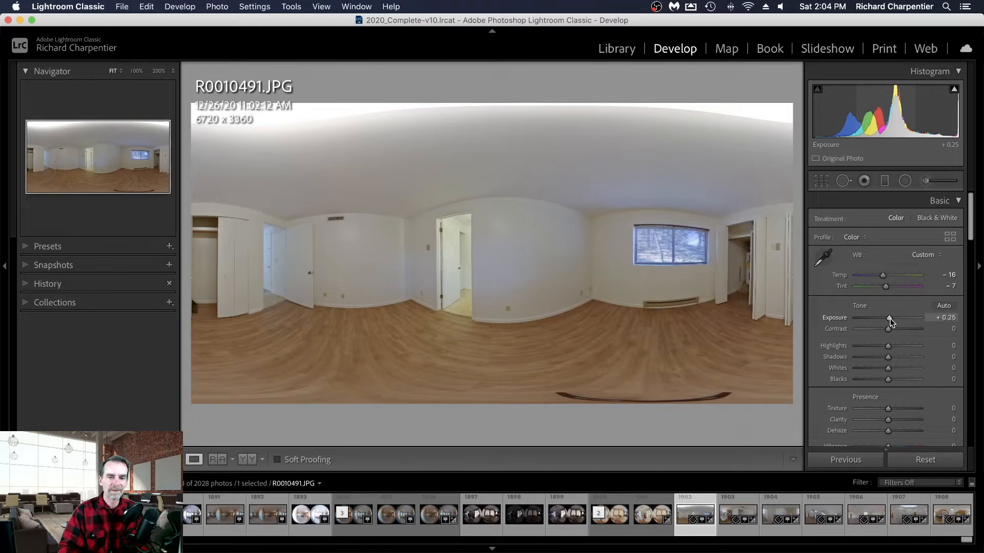
- Set the exposure of the laundry bathroom photo R0010492 to +0.50 and of the entryway photo R0010493 to +0.55
click(730, 519)
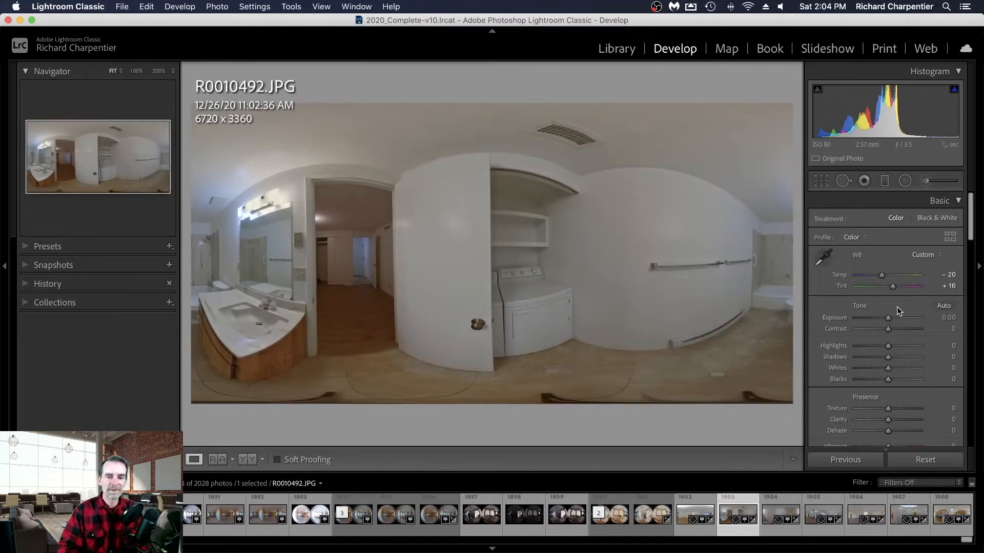
drag(887, 318, 892, 320)
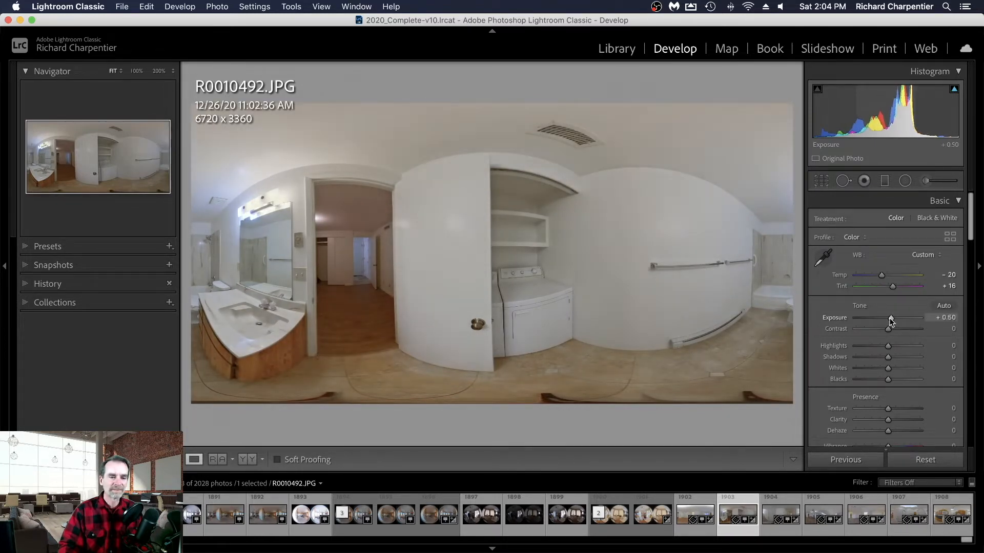
click(782, 513)
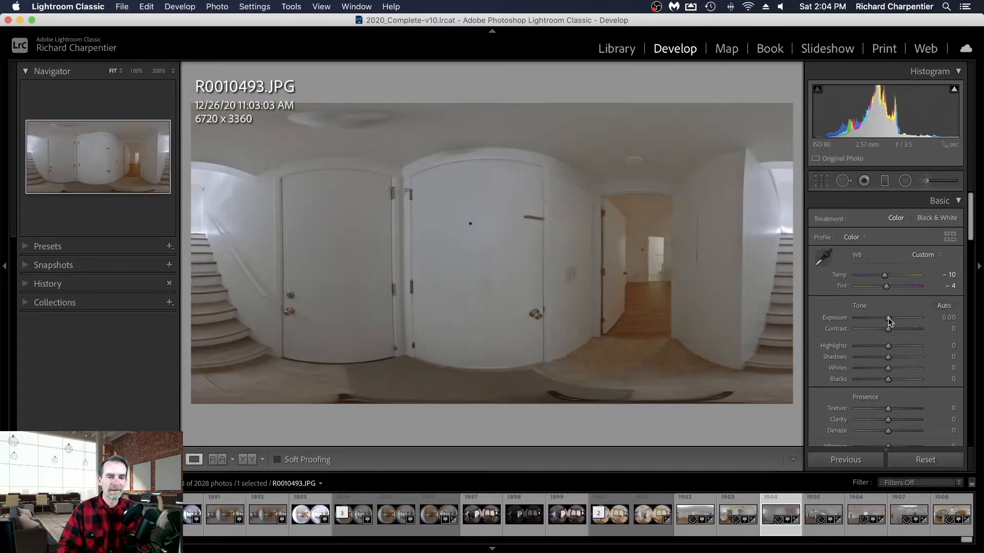
drag(888, 318, 891, 319)
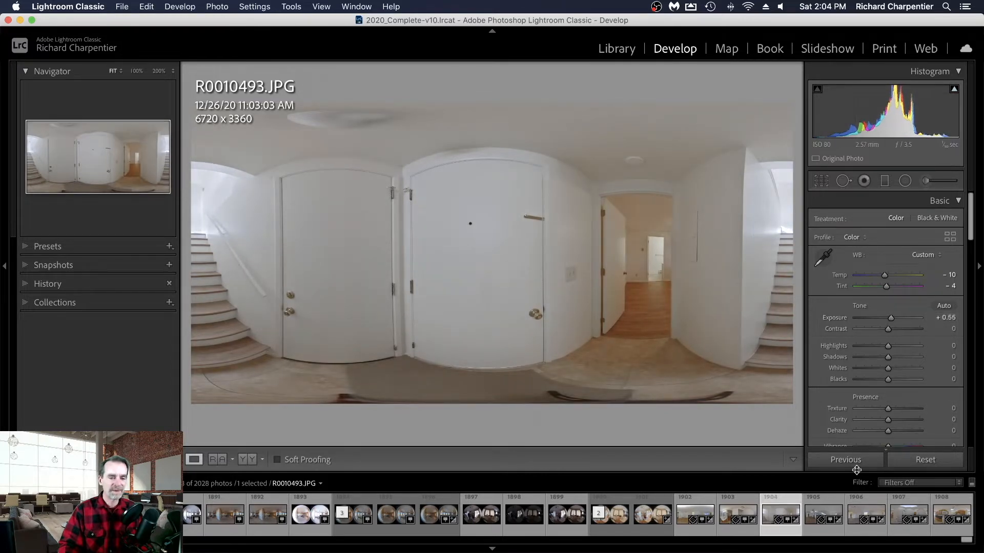
- Set the exposure of the living room photo R0010494 to +0.45 and of the empty room photo R0010495 to +0.35
click(814, 512)
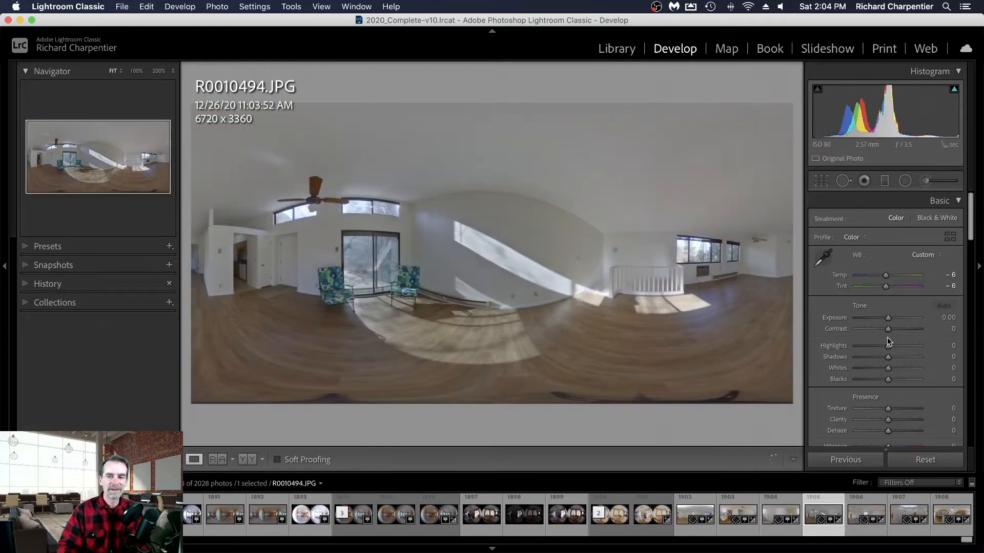
drag(887, 317, 888, 318)
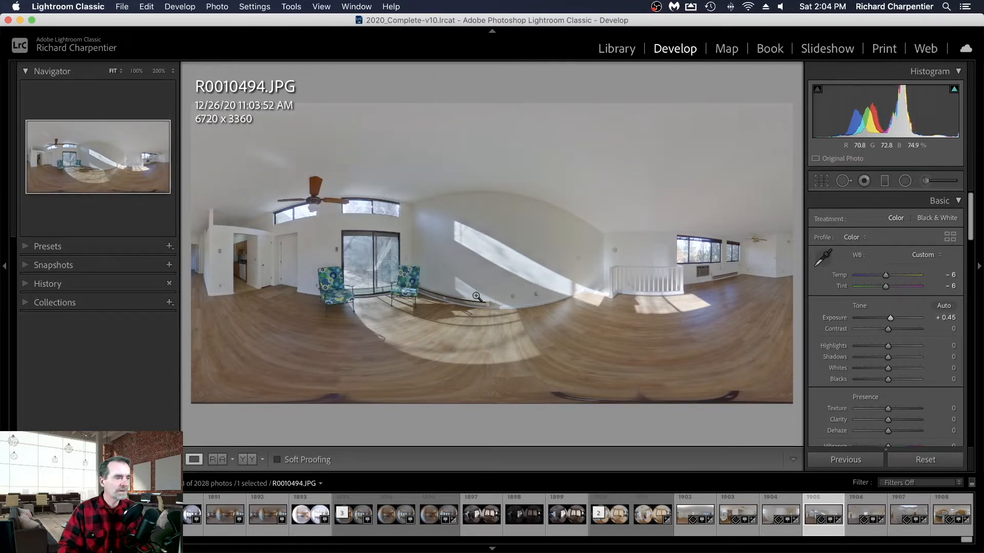
click(371, 262)
click(372, 262)
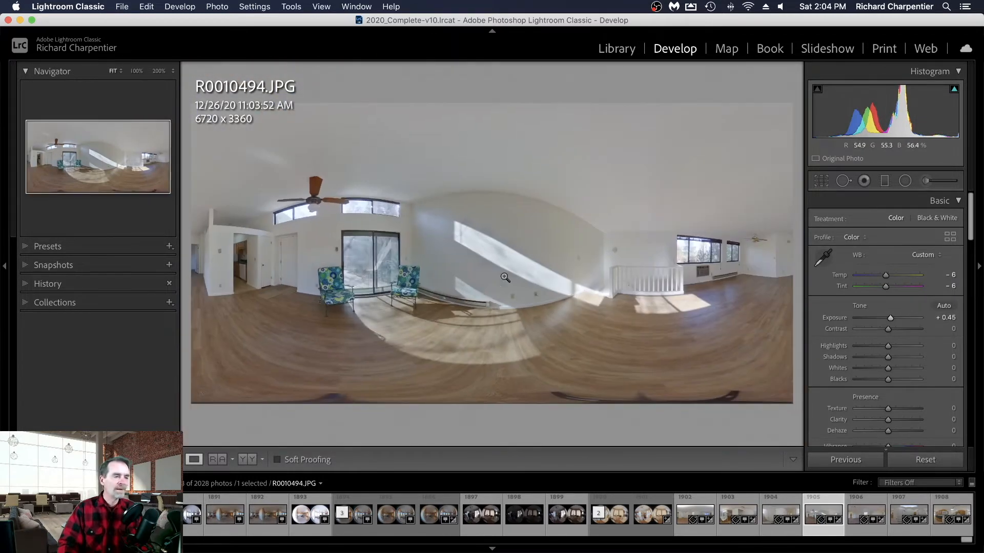
click(859, 516)
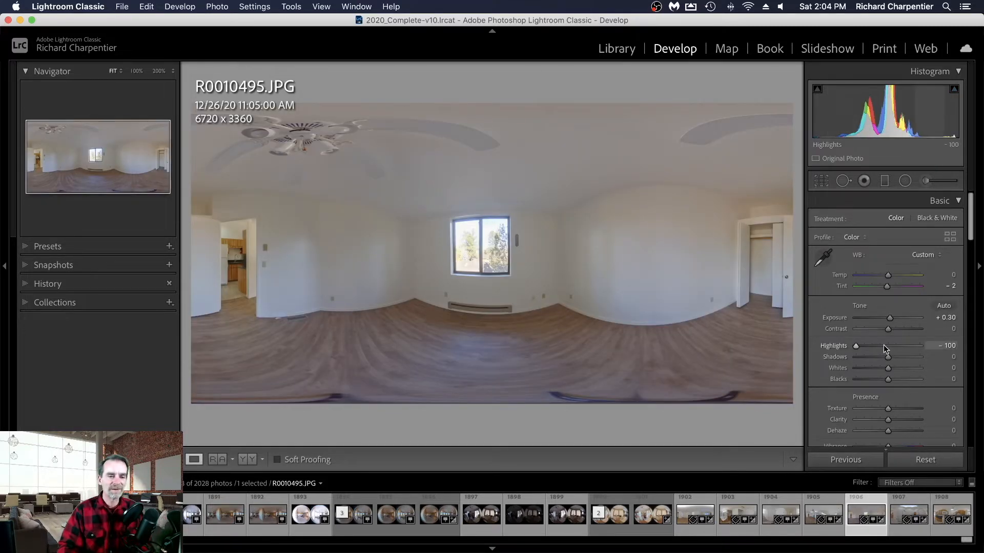
drag(890, 322, 891, 322)
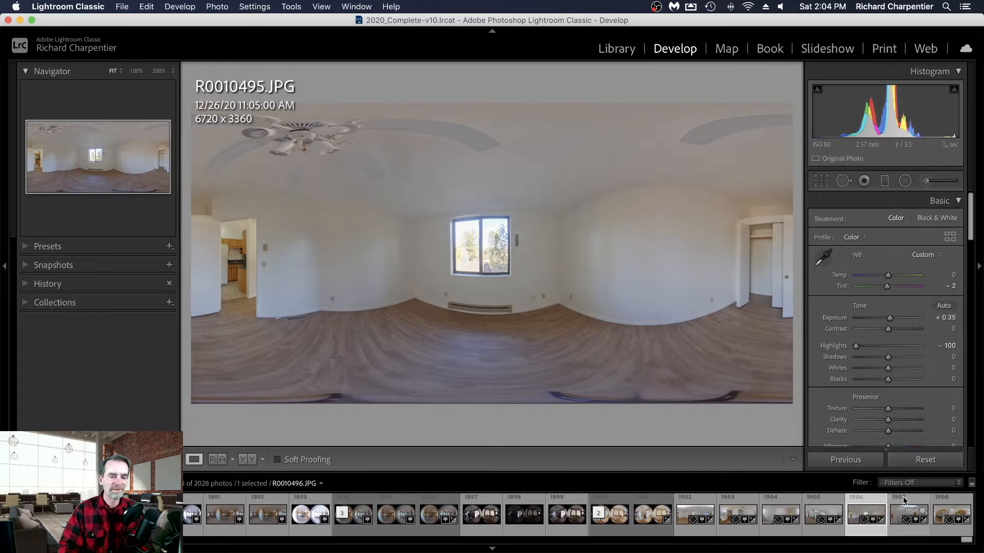
- Set the exposure of the bathroom photo R0010496 to +0.20 and of the kitchen photo to +0.25, and return to the thumbnail grid
click(905, 516)
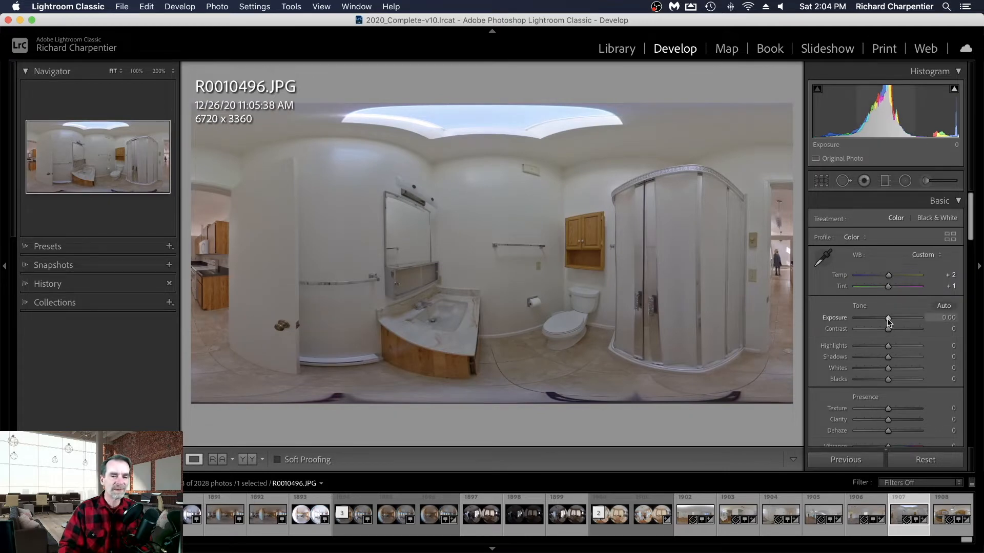
drag(887, 318, 887, 318)
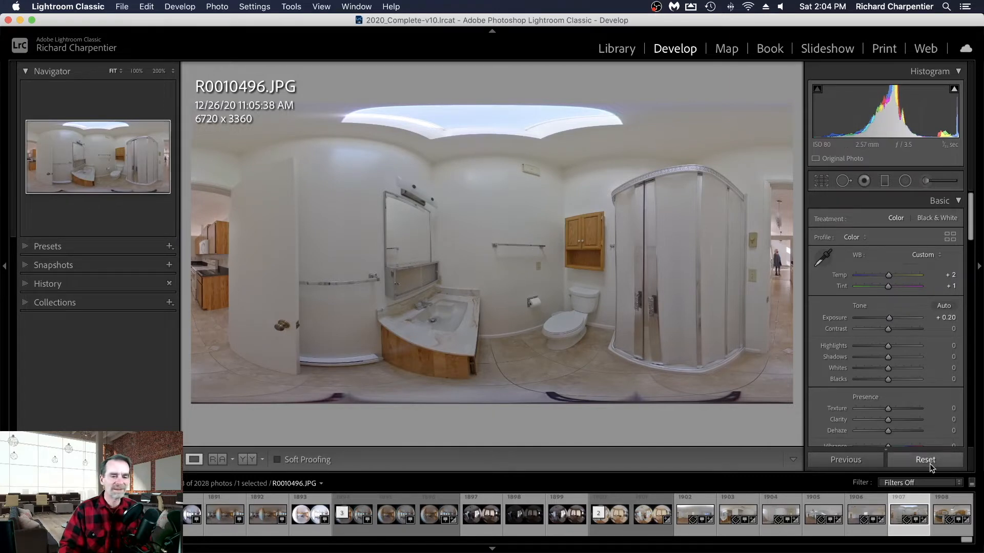
click(942, 517)
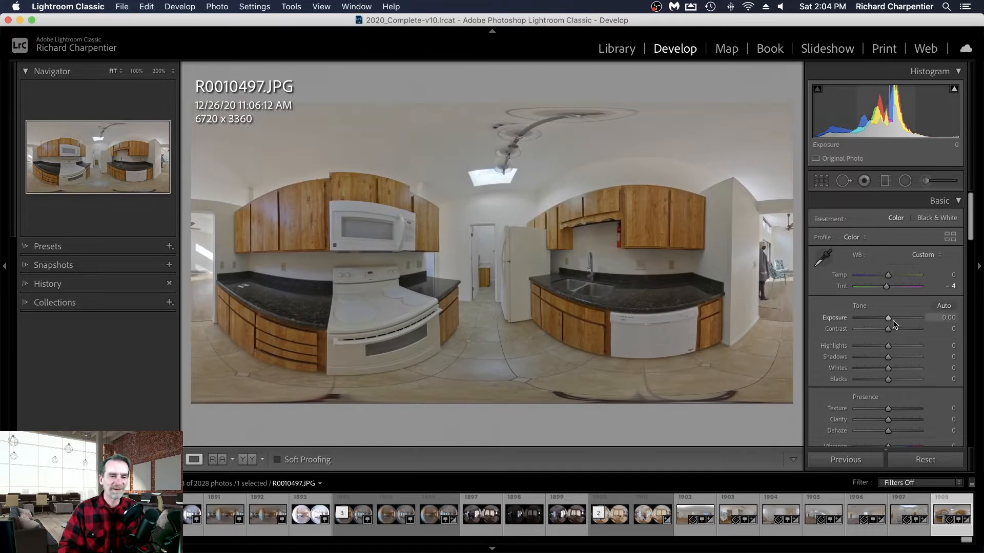
drag(889, 318, 890, 319)
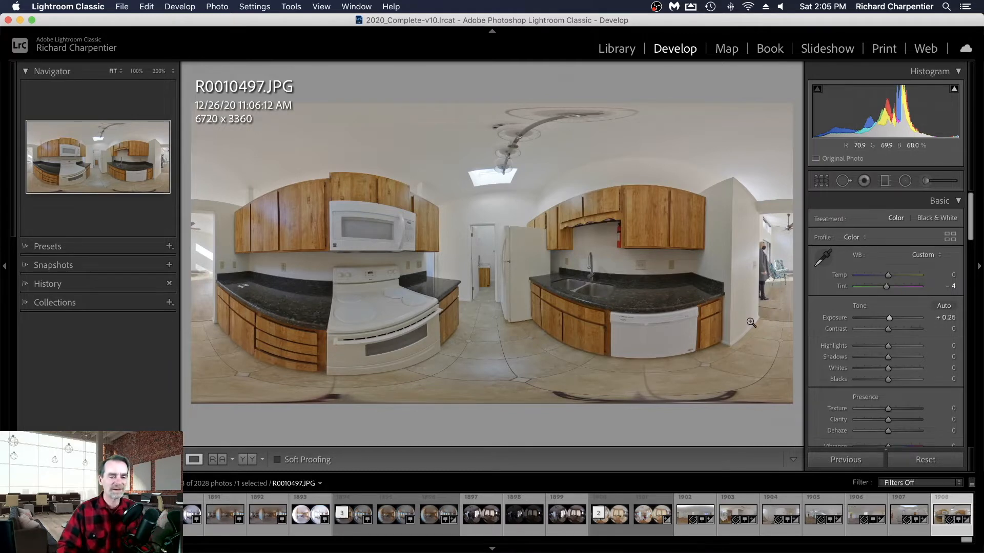
key(g)
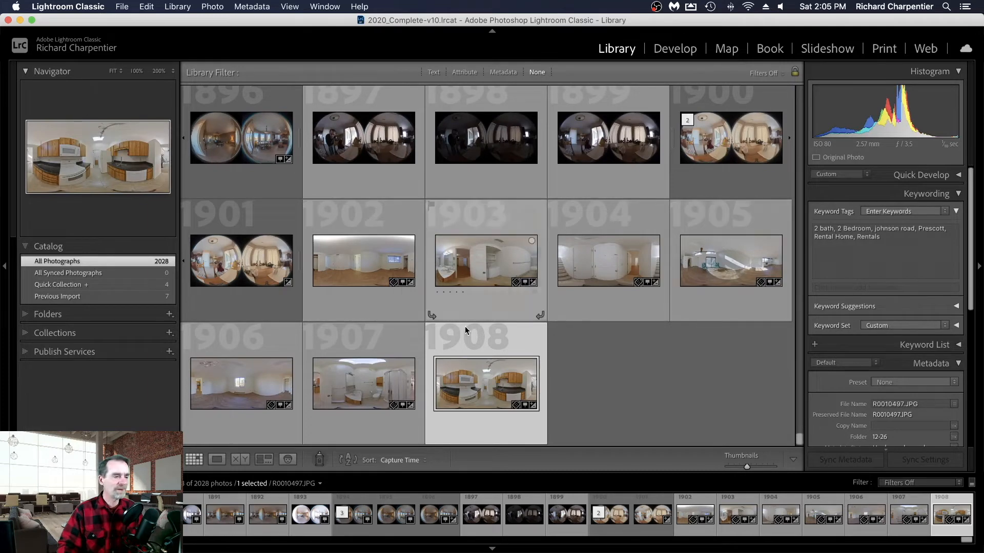
click(368, 268)
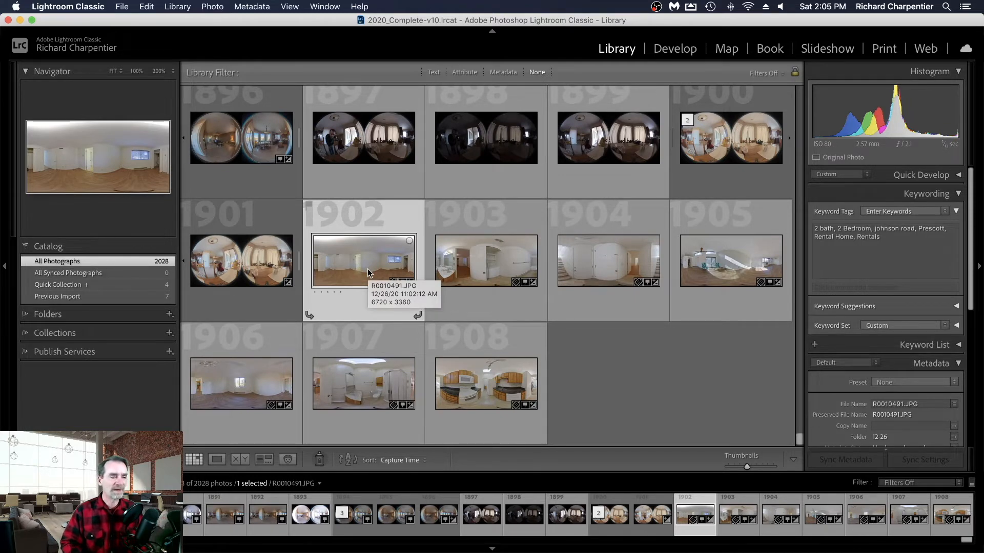
shift+click(495, 379)
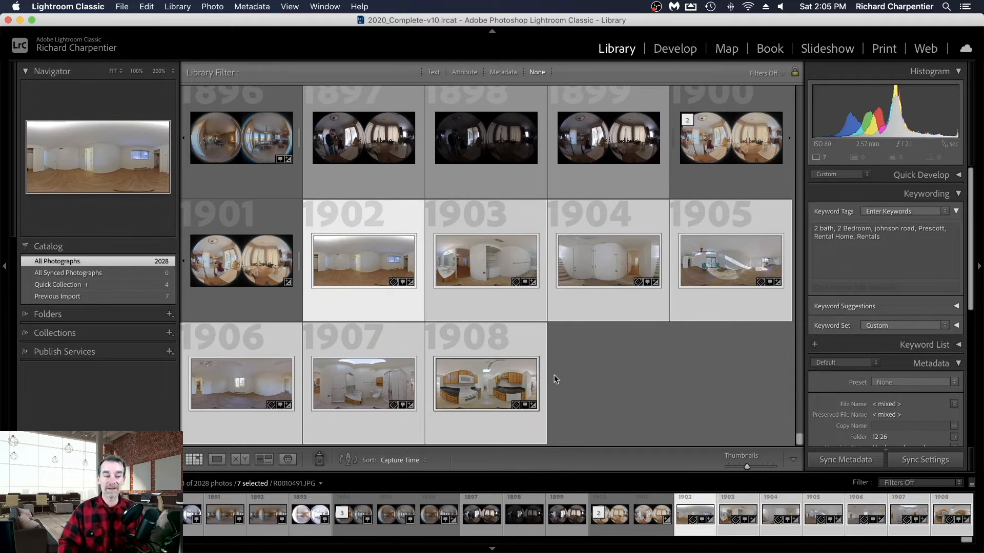
click(619, 390)
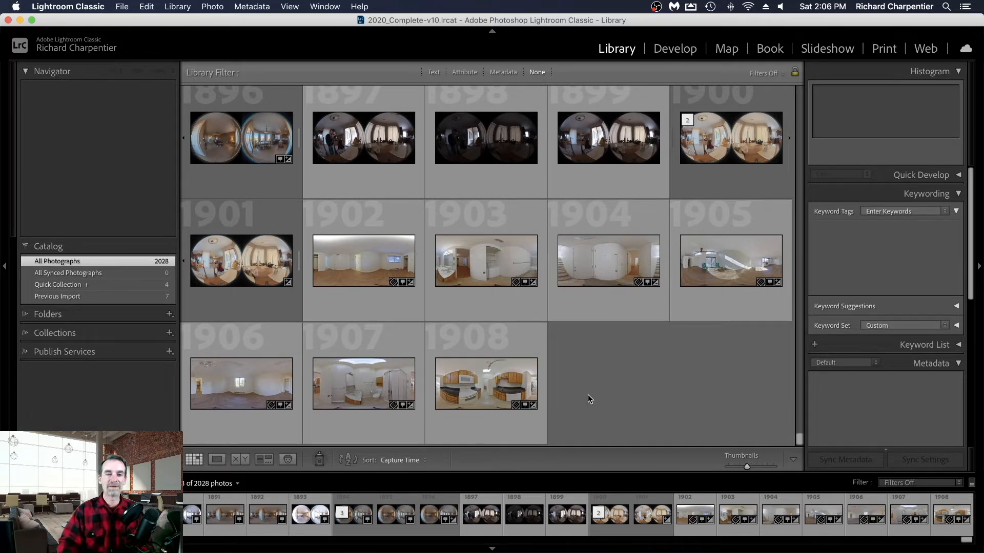
- Select the seven edited rental photos, R0010491 through R0010497, together in the grid
click(378, 269)
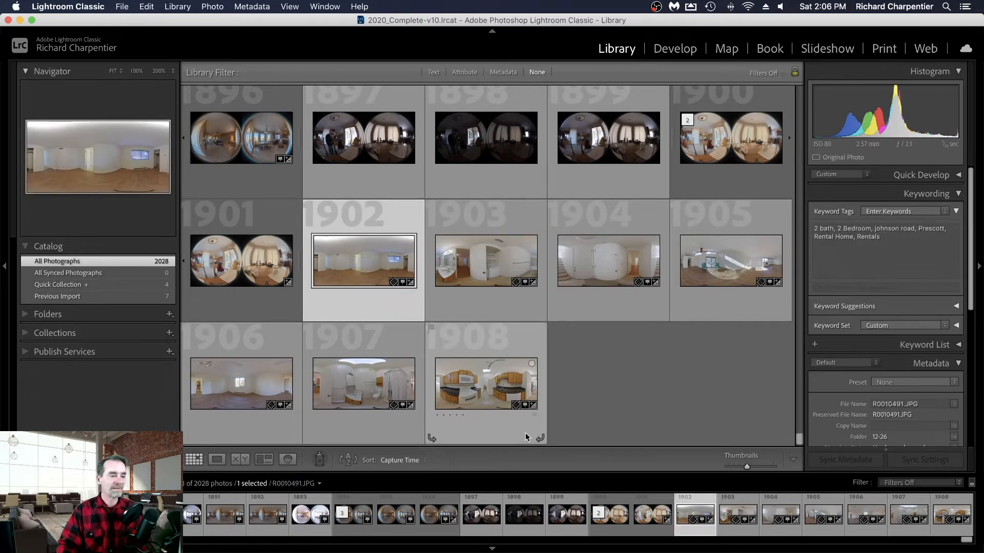
shift+click(483, 376)
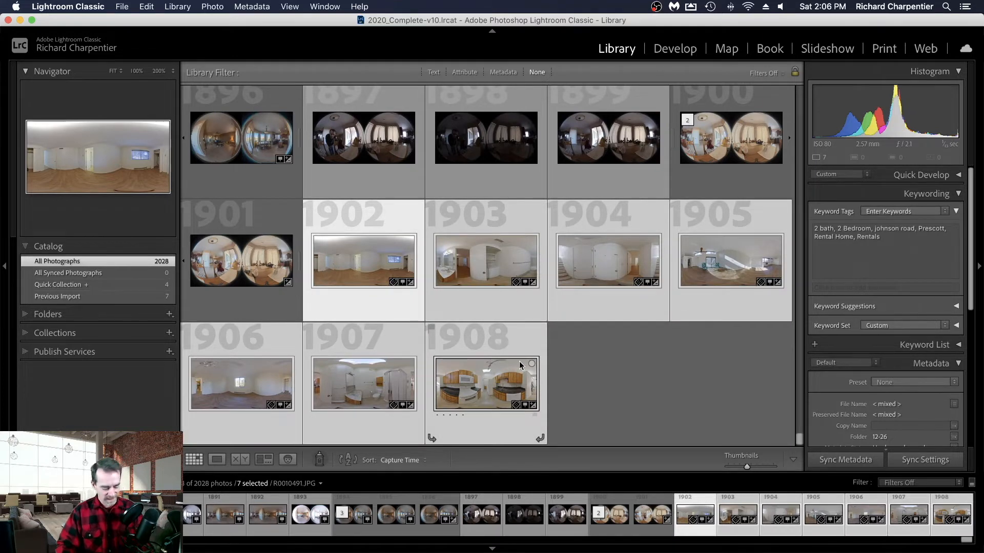
- Export the seven selected photos with the Full Sized Panos preset to the Desktop subfolder Full Sized Panos, overwriting the existing files
key(super+shift+e)
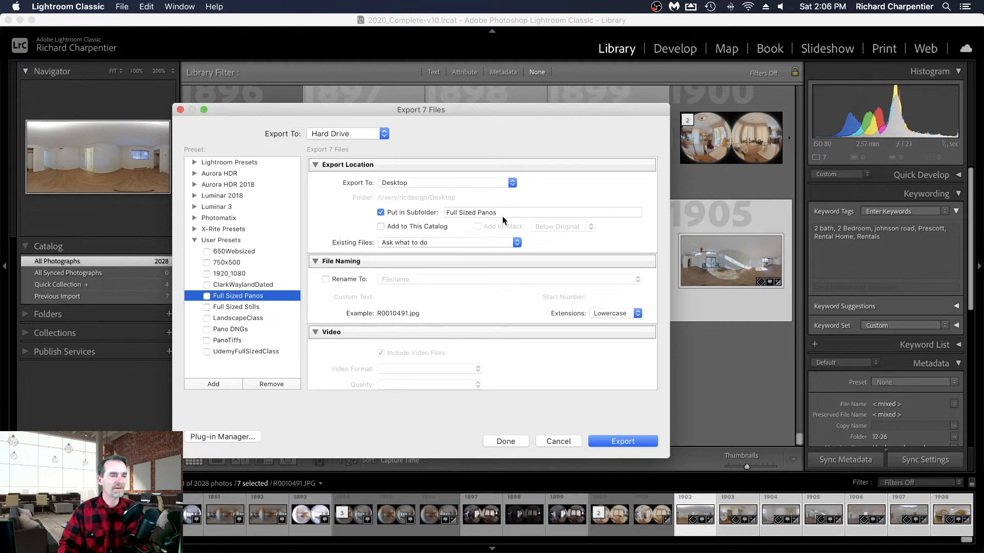
scroll(512, 287, down, 10)
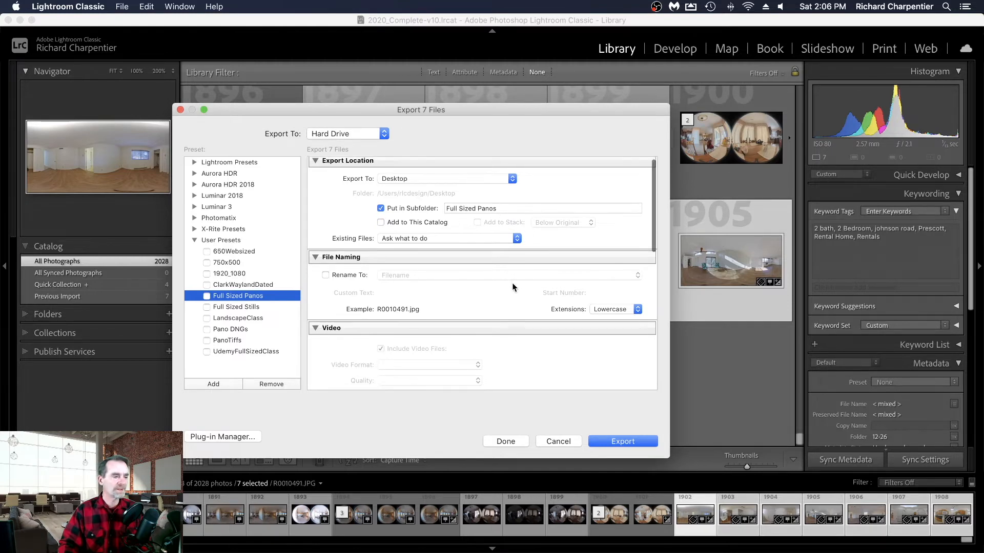
scroll(512, 287, down, 3)
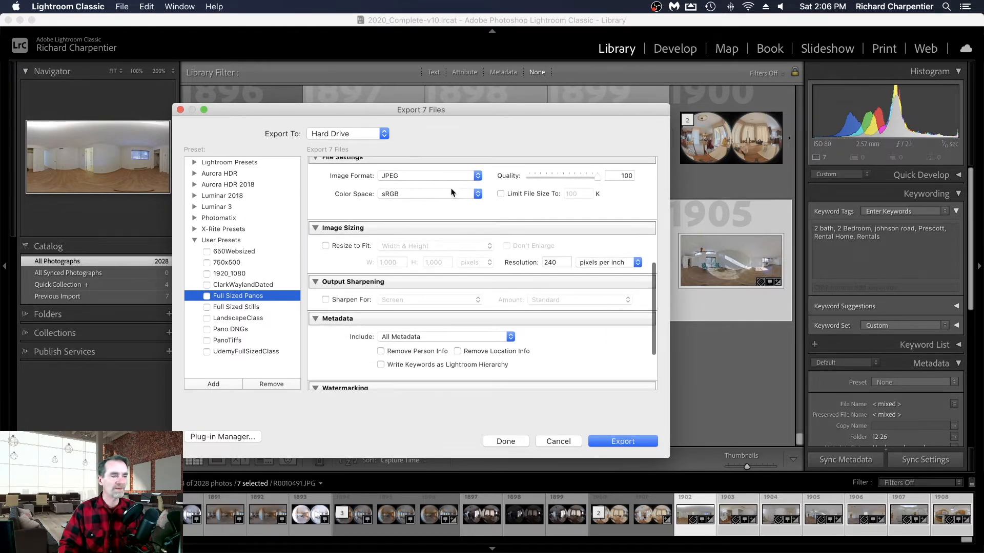
scroll(454, 181, down, 5)
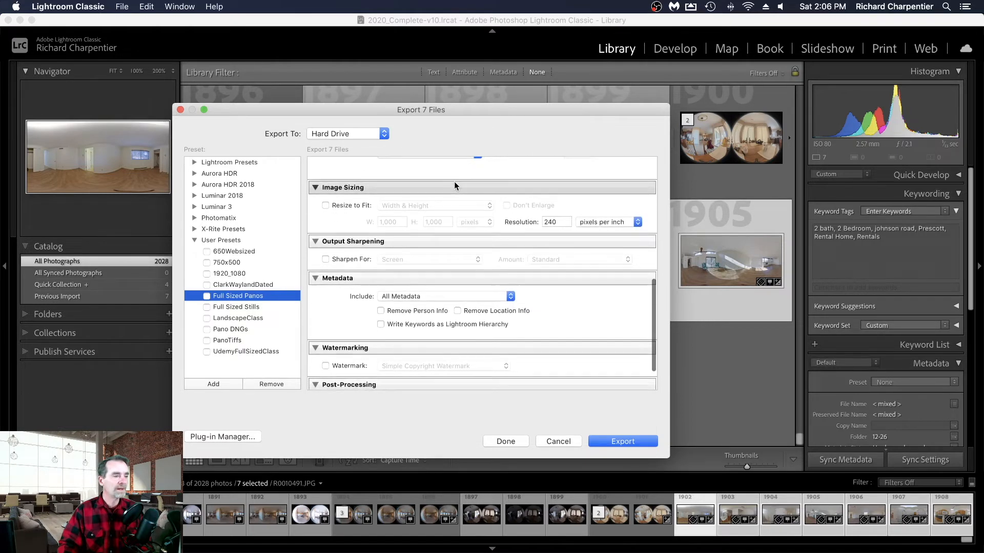
scroll(454, 181, up, 3)
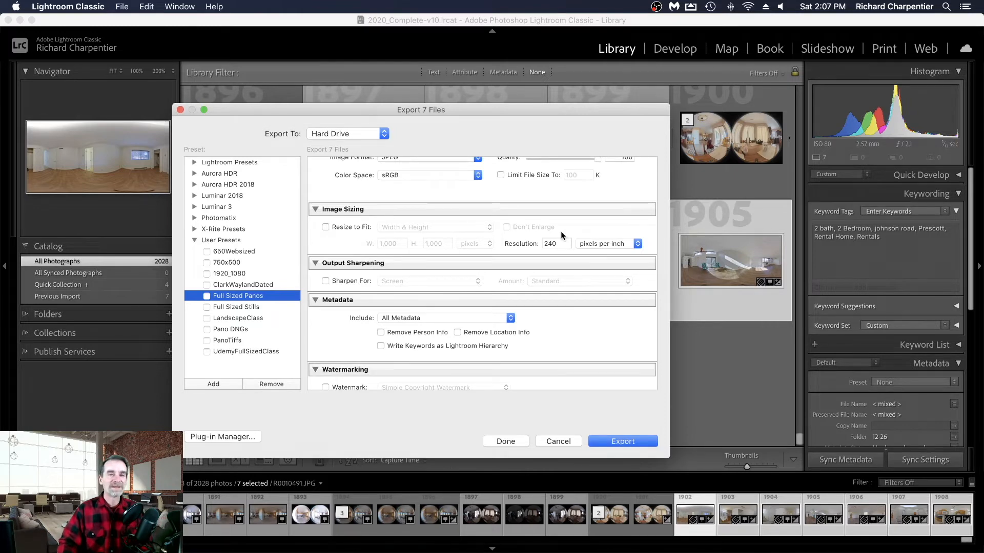
click(625, 443)
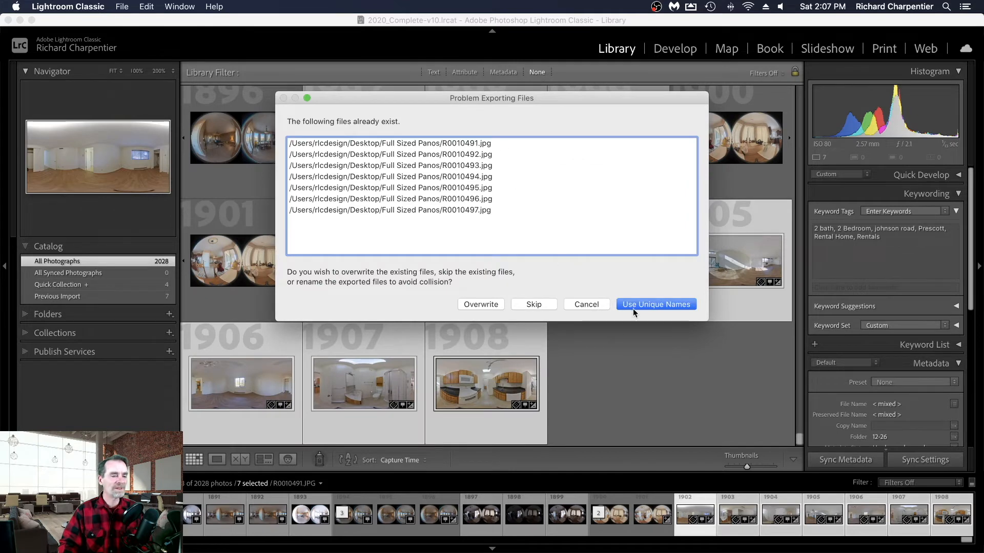
click(485, 303)
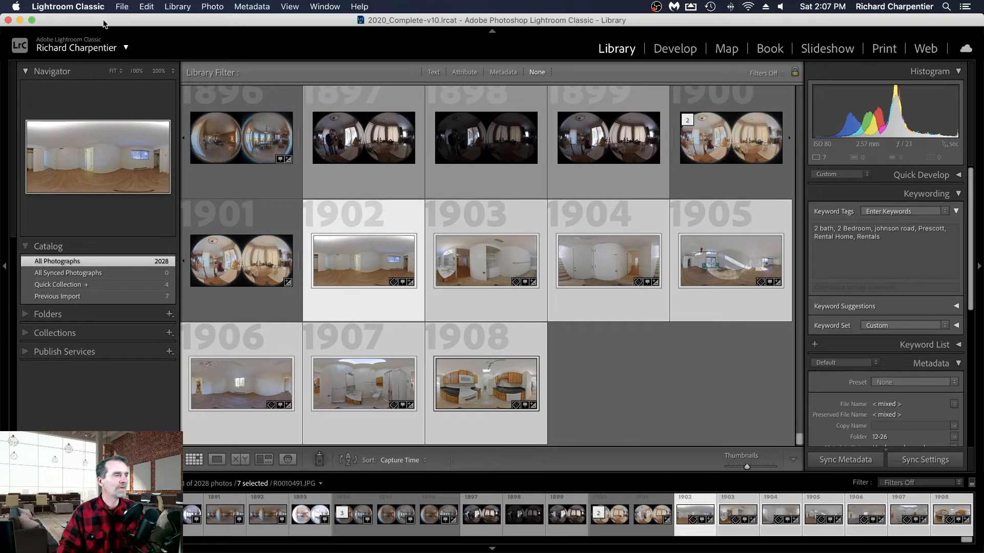
- Quit Lightroom Classic and try to quit Photoshop
click(88, 6)
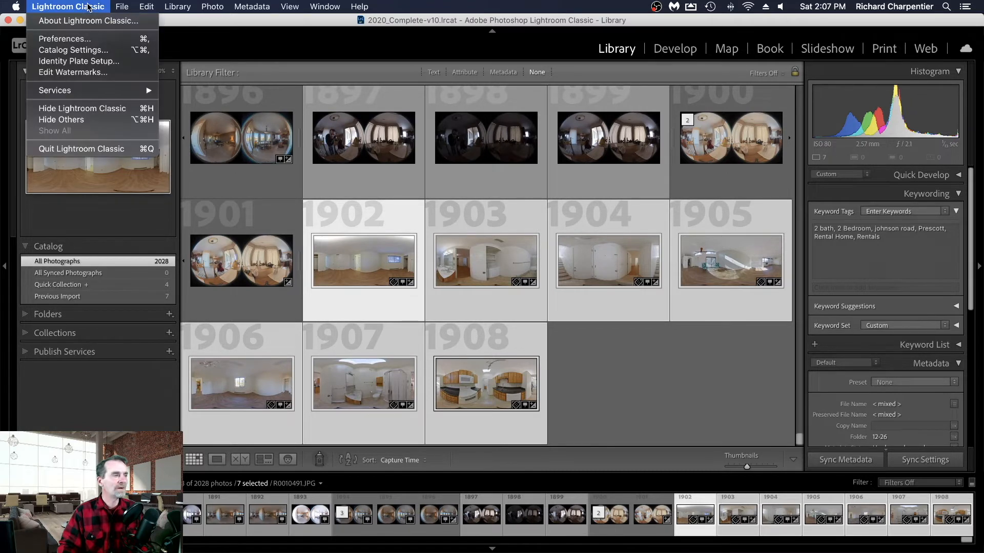
click(125, 144)
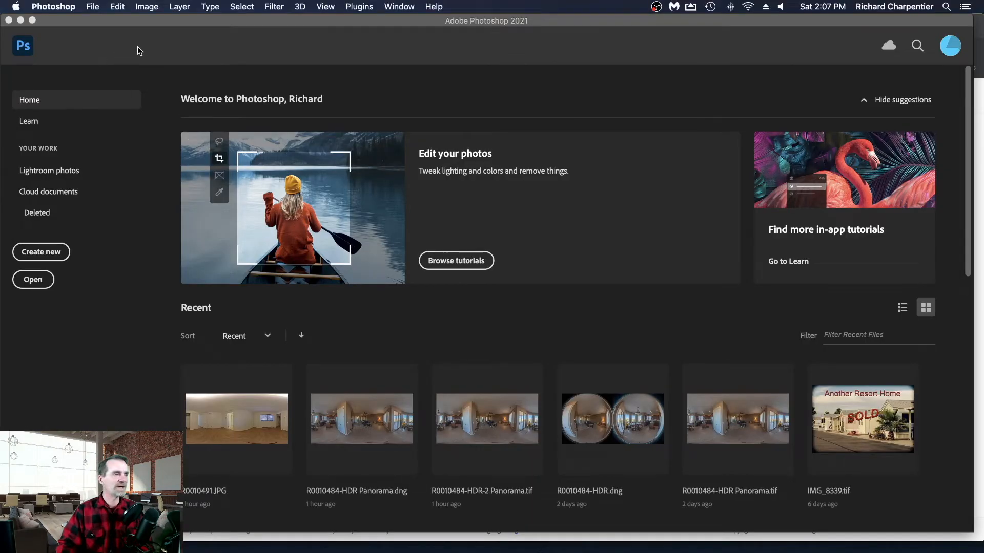
click(63, 7)
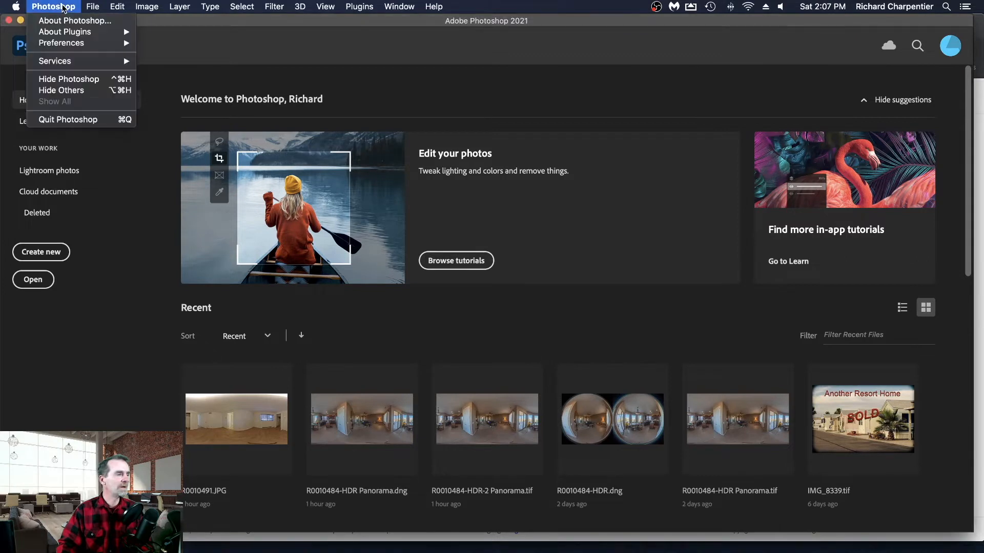
click(78, 119)
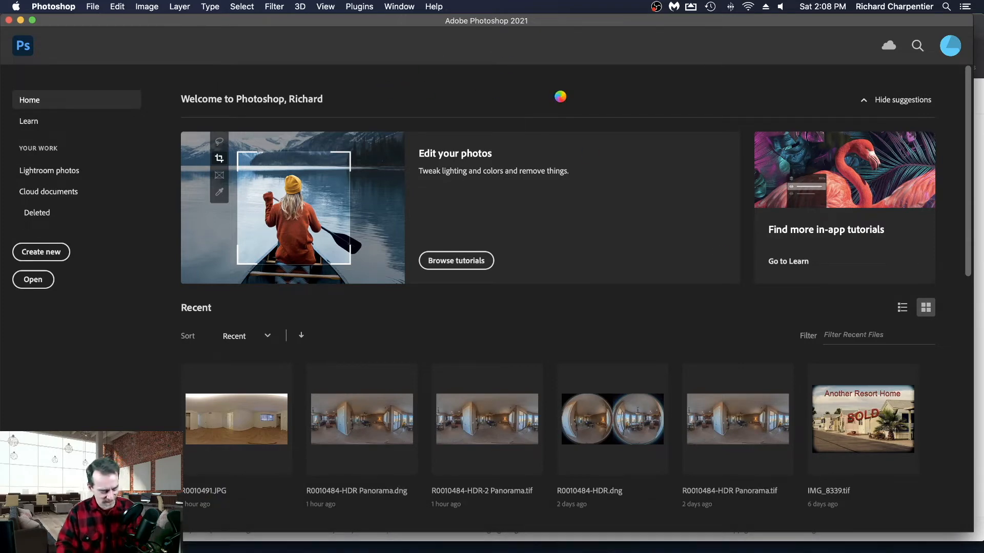
- Force quit Adobe Photoshop 2021 and minimize the Chrome window to reach the desktop
key(super+alt+Escape)
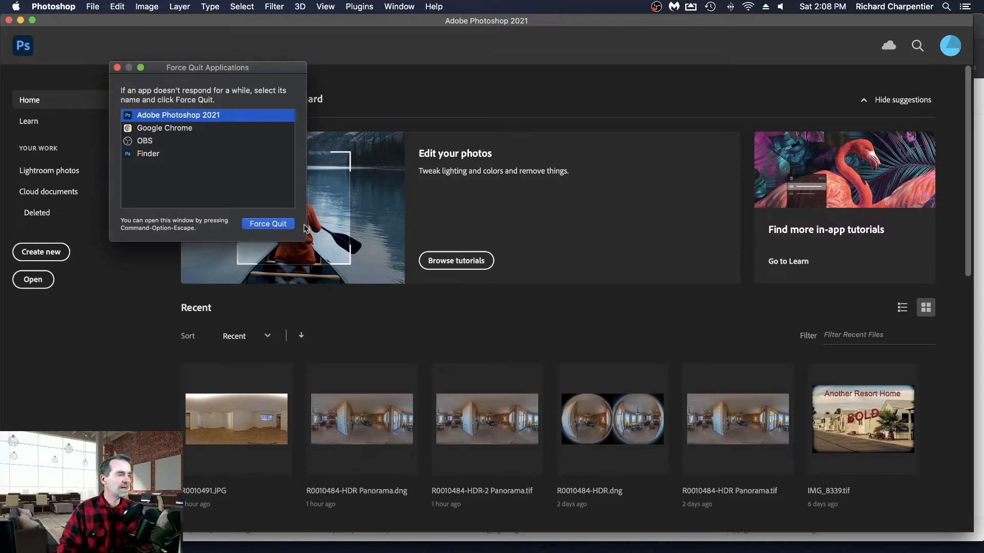
click(283, 225)
click(299, 134)
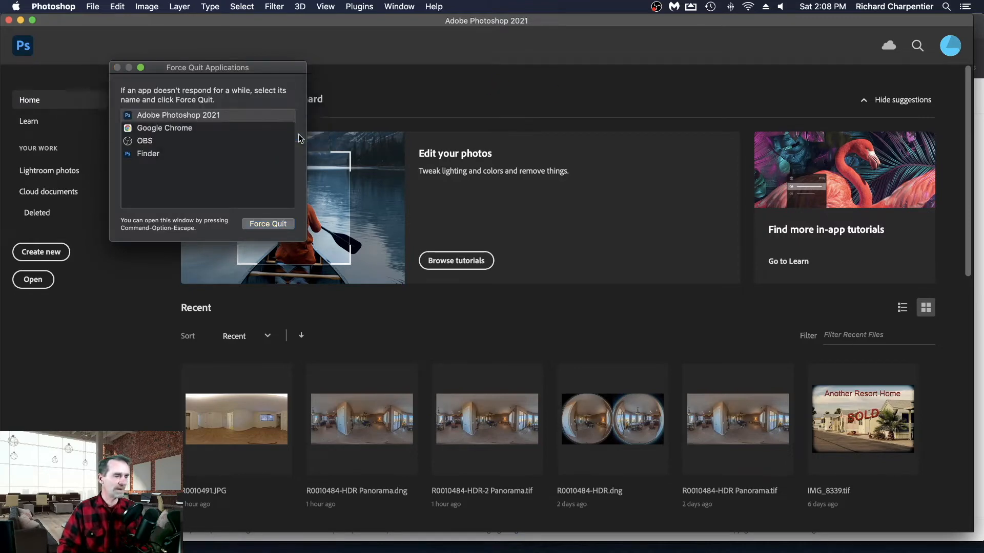
click(118, 67)
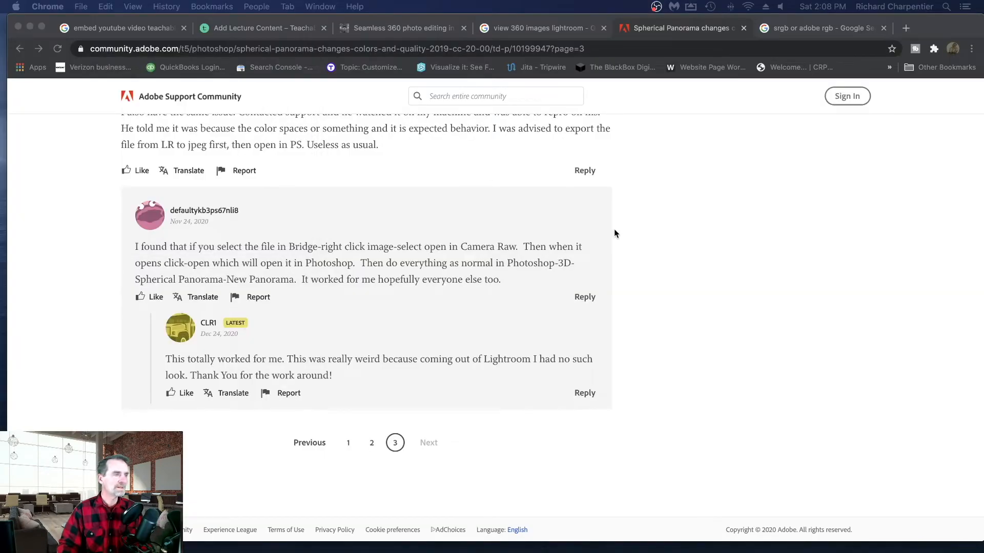
scroll(613, 231, up, 15)
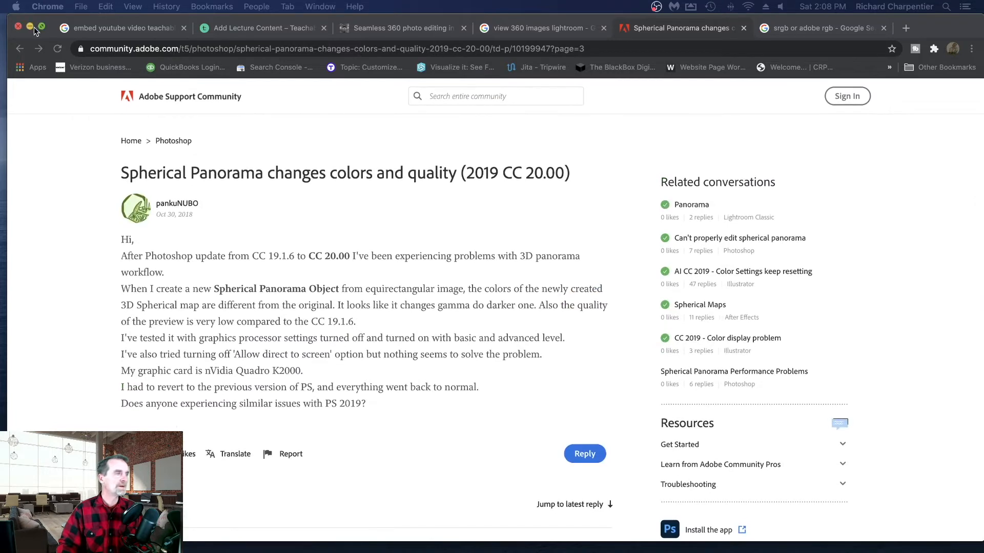
click(31, 27)
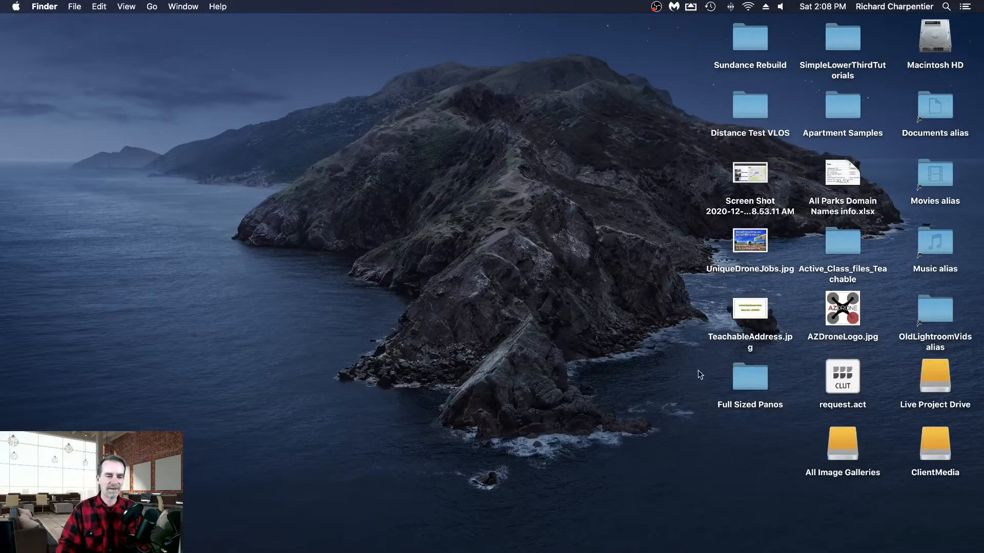
- Open the Full Sized Panos folder on the desktop, view R0010491.jpg in Preview, and close both again
click(763, 385)
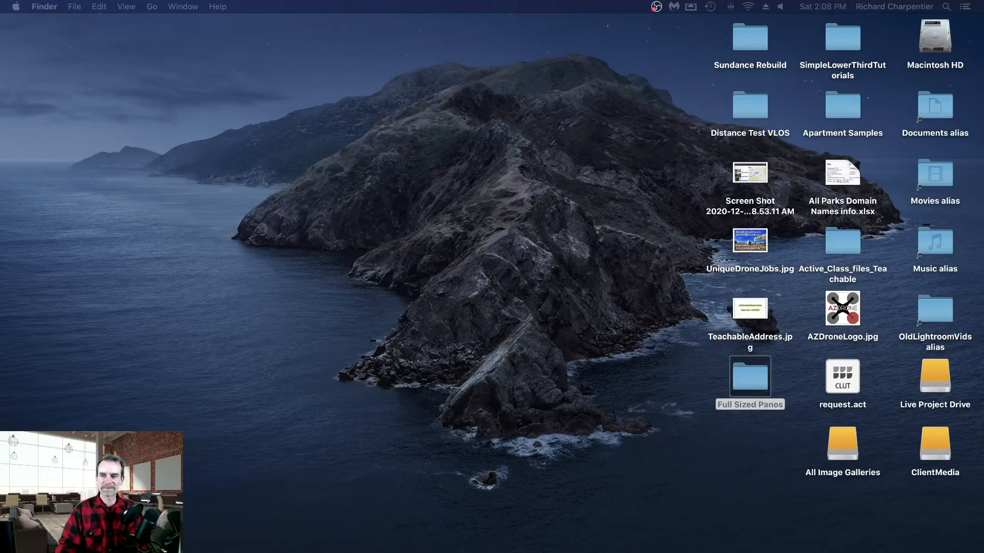
drag(983, 128, 380, 50)
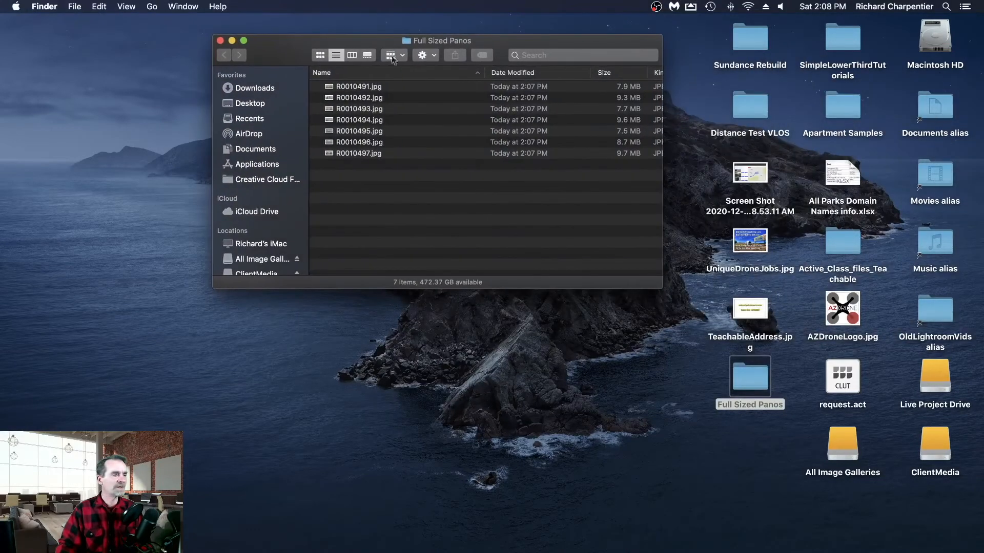
double_click(393, 91)
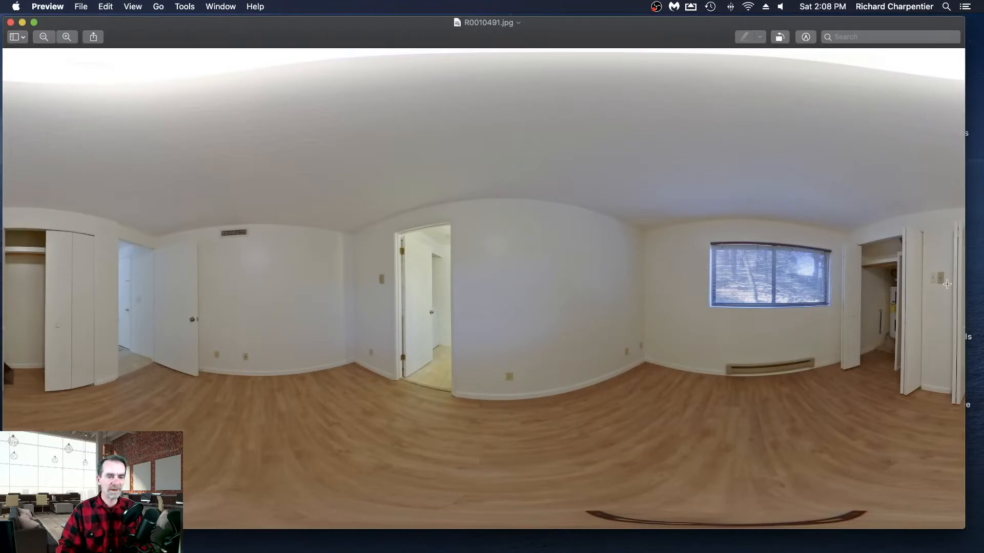
click(49, 6)
click(82, 116)
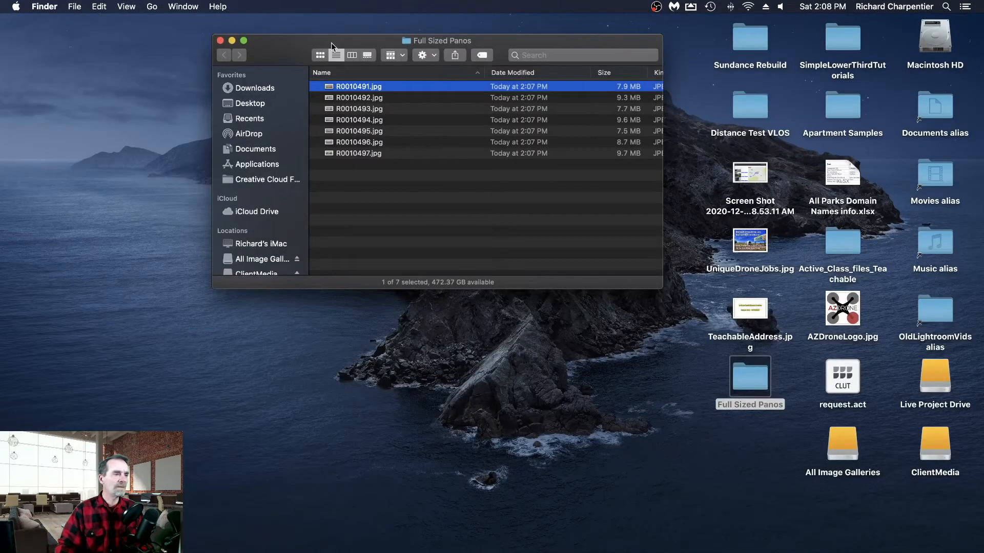
drag(328, 42, 375, 43)
key(super+w)
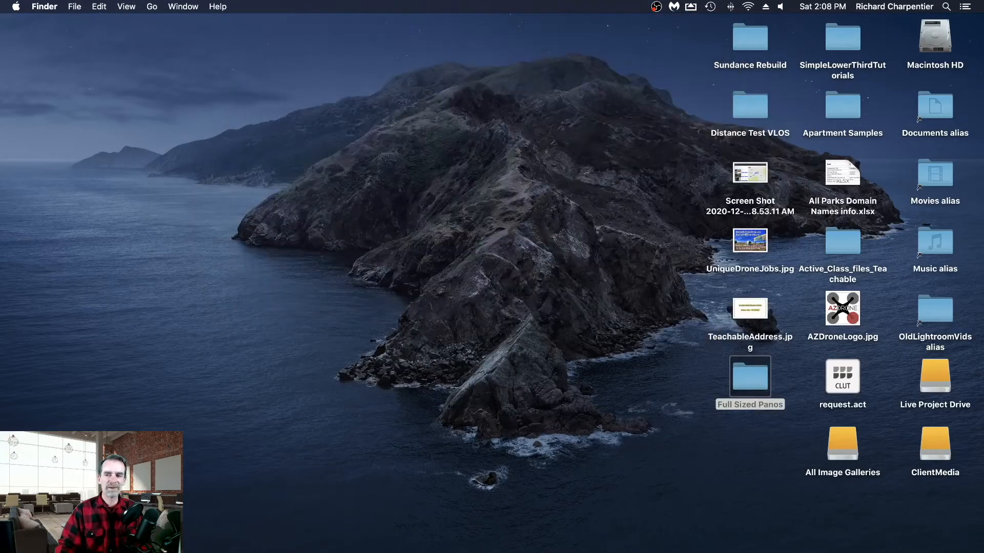
- Launch Affinity Photo and open the exported panorama R0010491.jpg in it
mouse_move(776, 550)
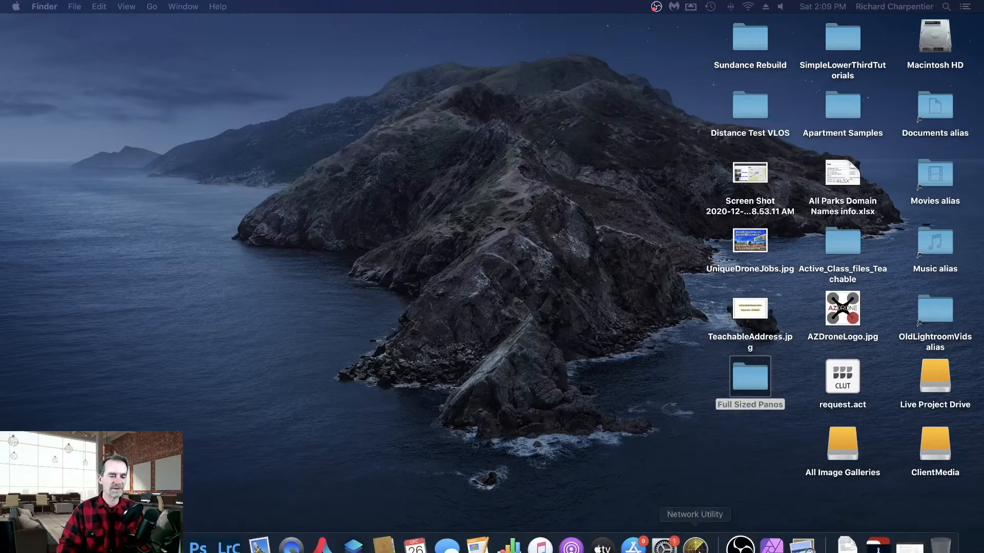
click(771, 545)
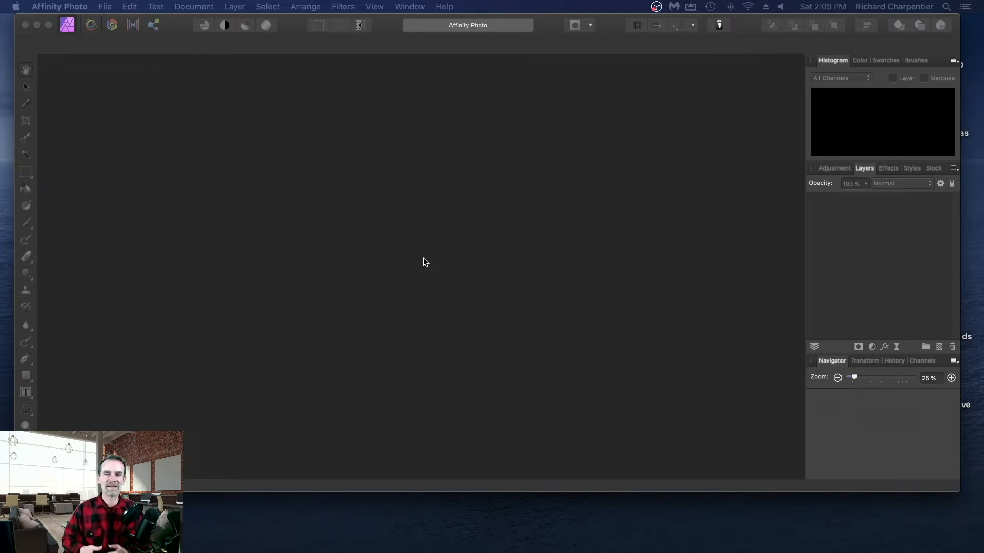
click(353, 72)
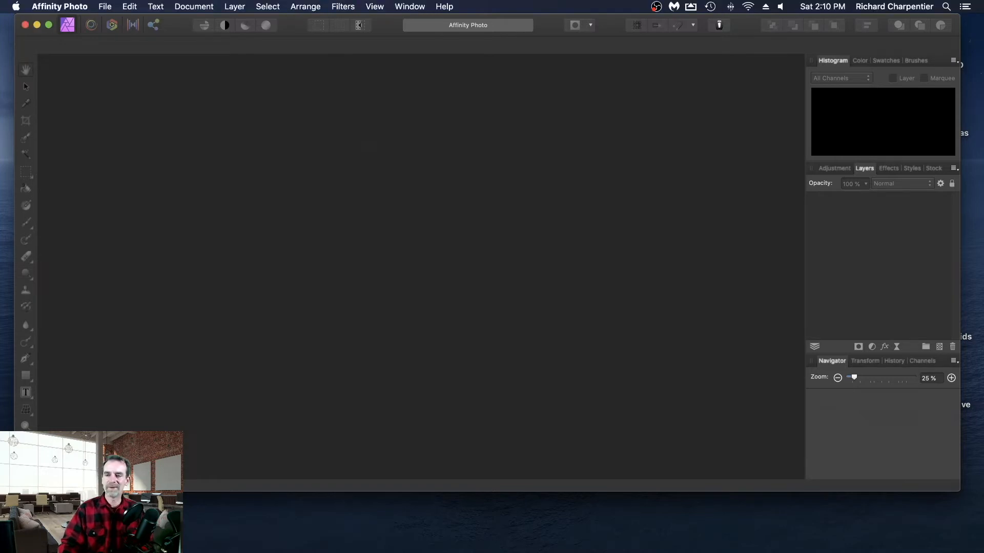
mouse_move(983, 89)
mouse_down()
mouse_move(469, 83)
mouse_move(983, 92)
mouse_up()
drag(983, 196, 424, 266)
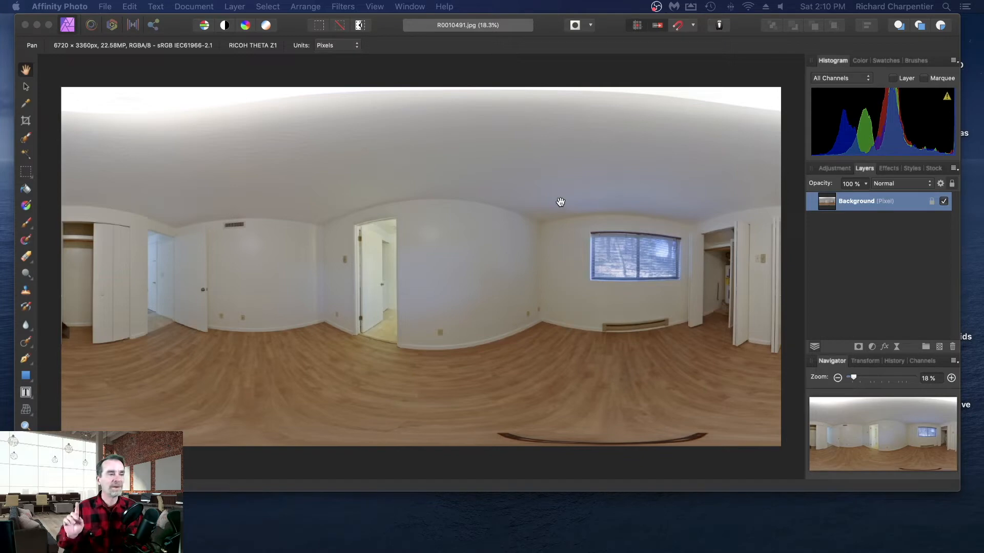
click(395, 74)
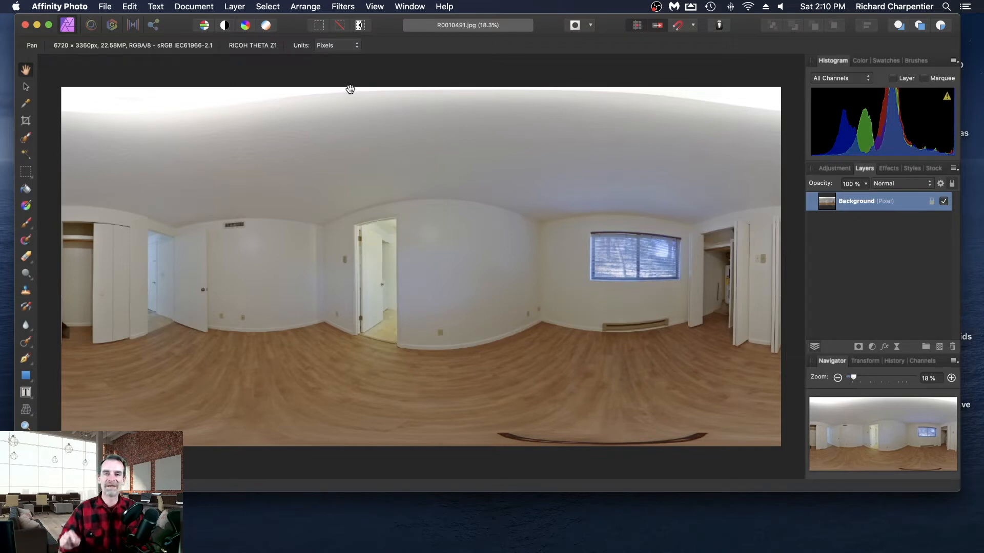
- Apply an equirectangular live projection to the background layer and look around the room from the doorway to the window and open closet
click(235, 6)
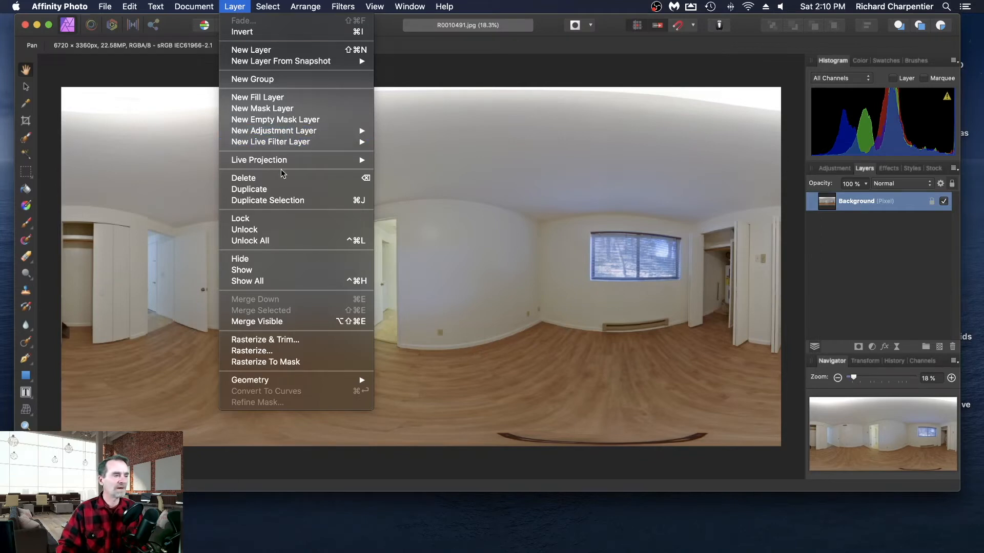
mouse_move(284, 164)
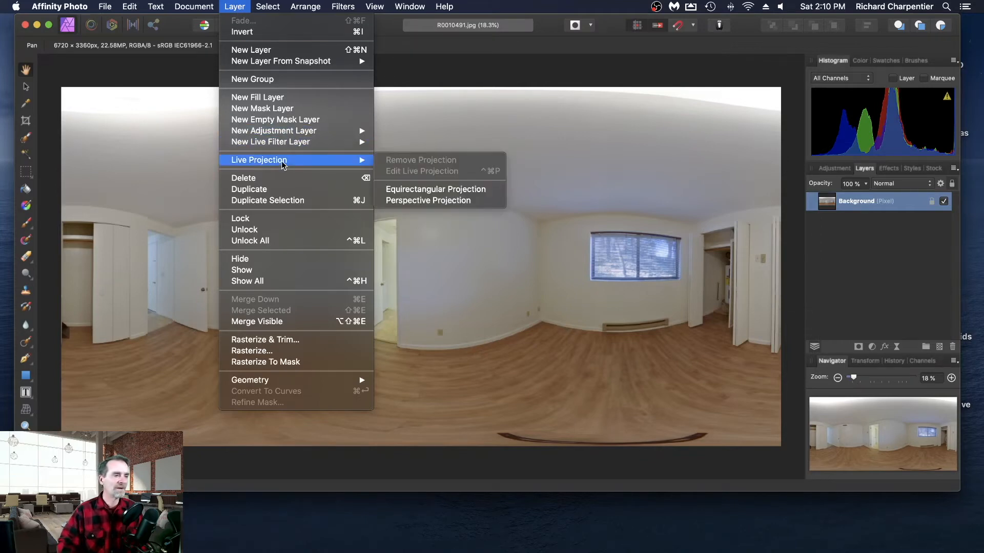
click(455, 192)
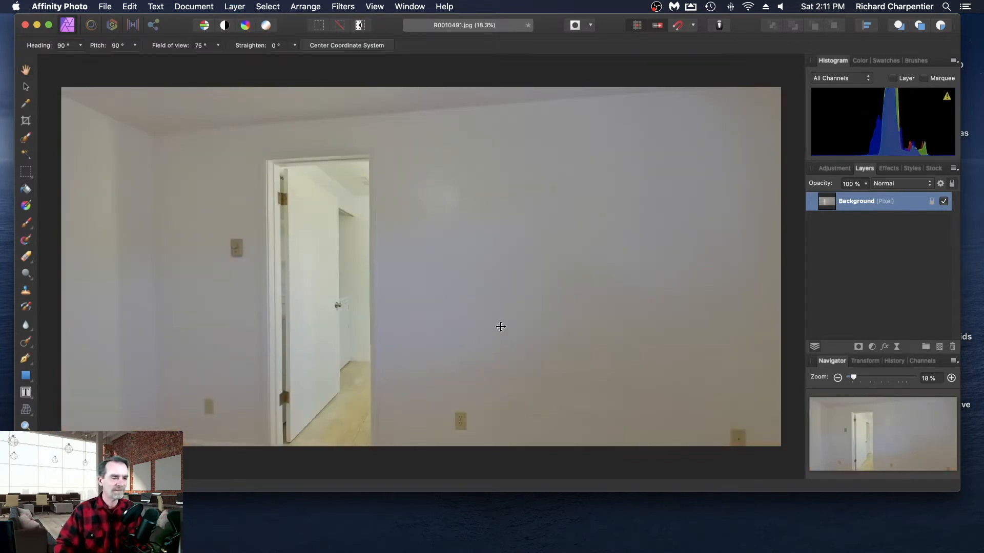
drag(501, 327, 764, 293)
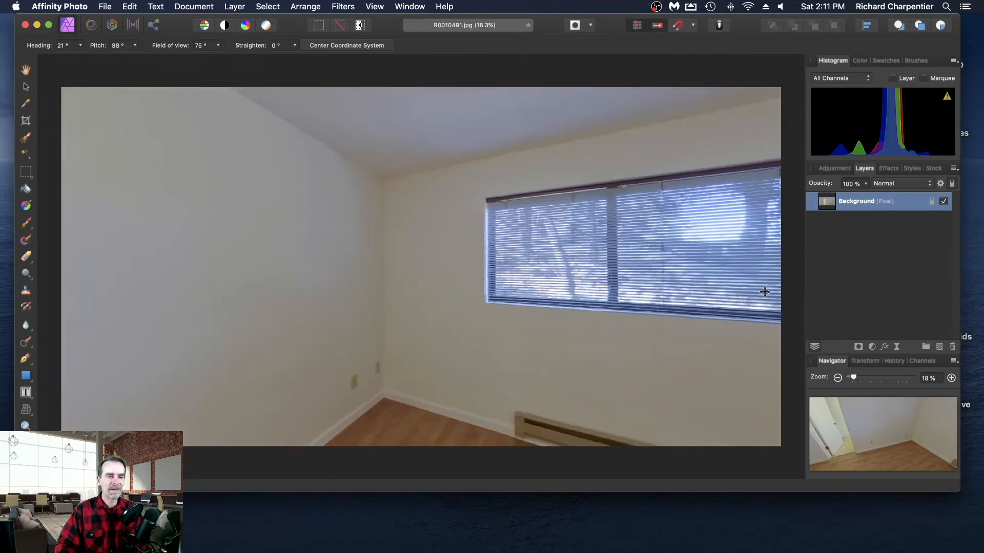
drag(655, 292, 698, 292)
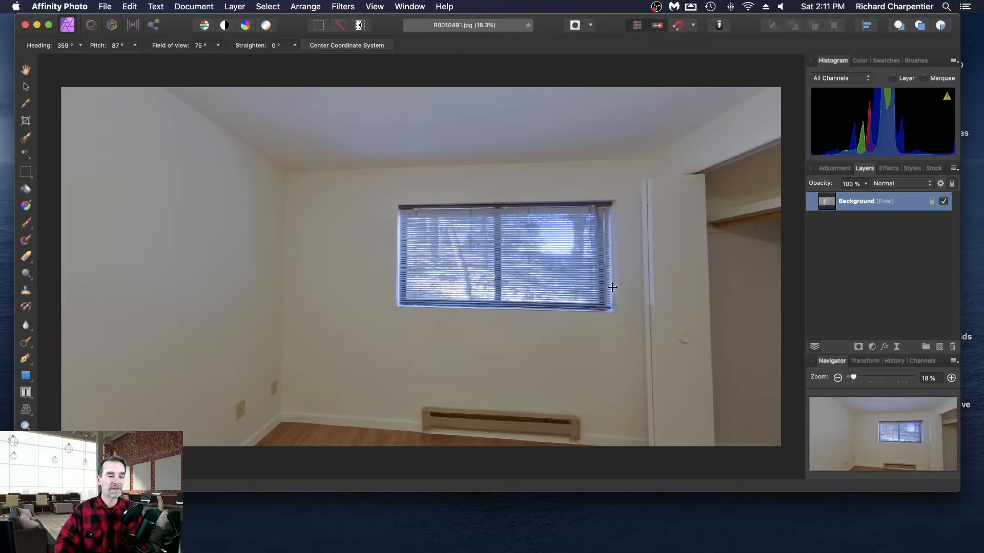
mouse_move(612, 287)
mouse_down()
mouse_move(608, 274)
mouse_move(610, 299)
mouse_up()
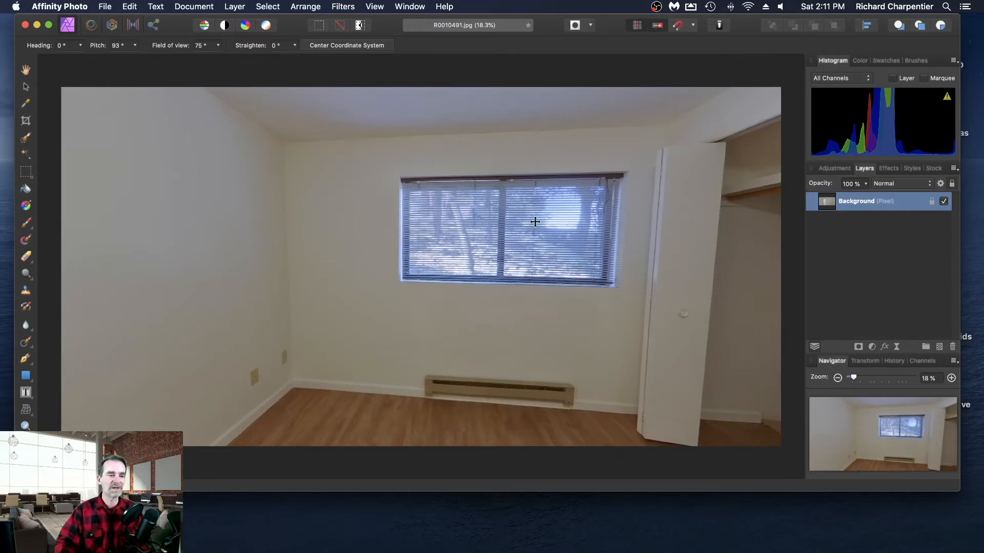
drag(649, 231, 670, 231)
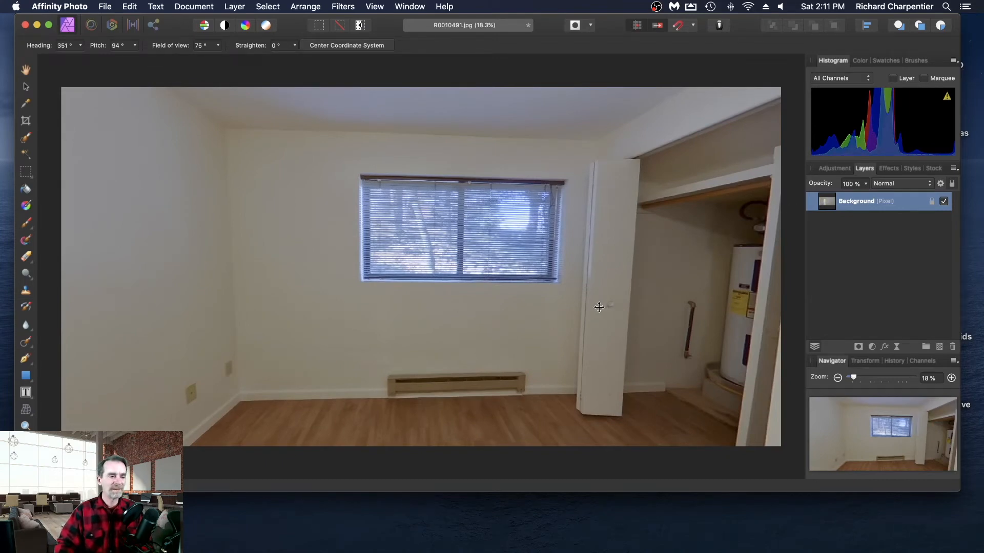
drag(600, 308, 633, 310)
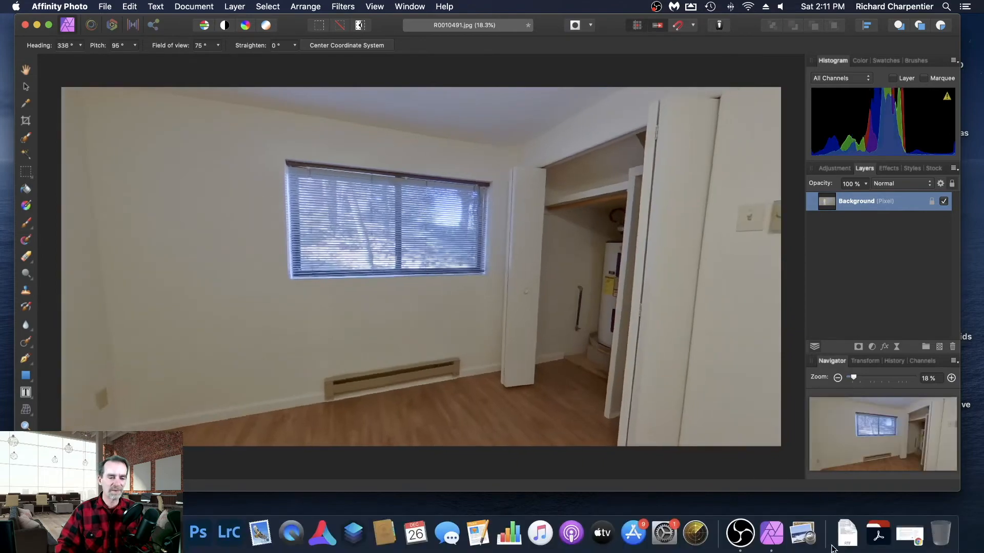
- Browse the installed applications for other panorama tools such as Pano2VR and PTGui Pro, and close the list
click(878, 542)
scroll(694, 328, down, 8)
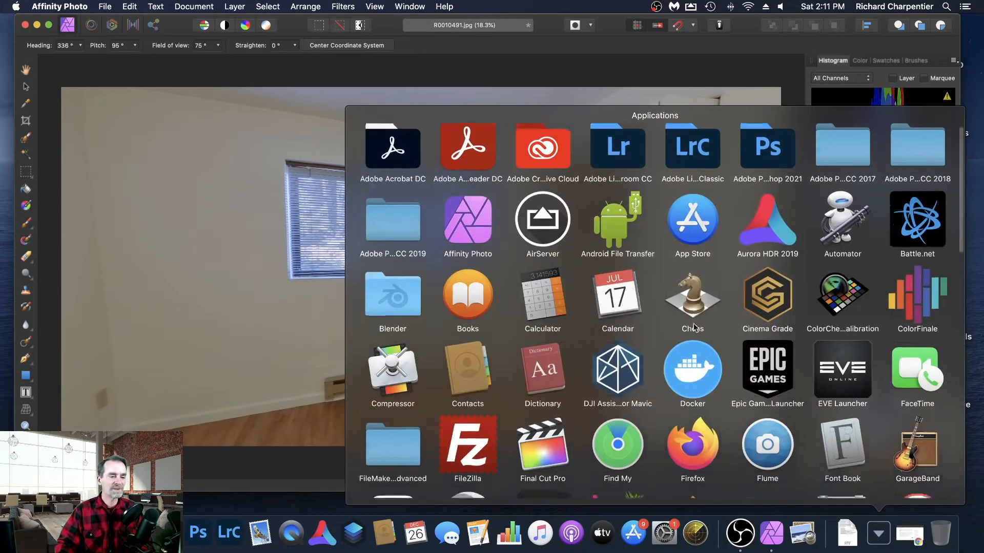
scroll(694, 328, down, 4)
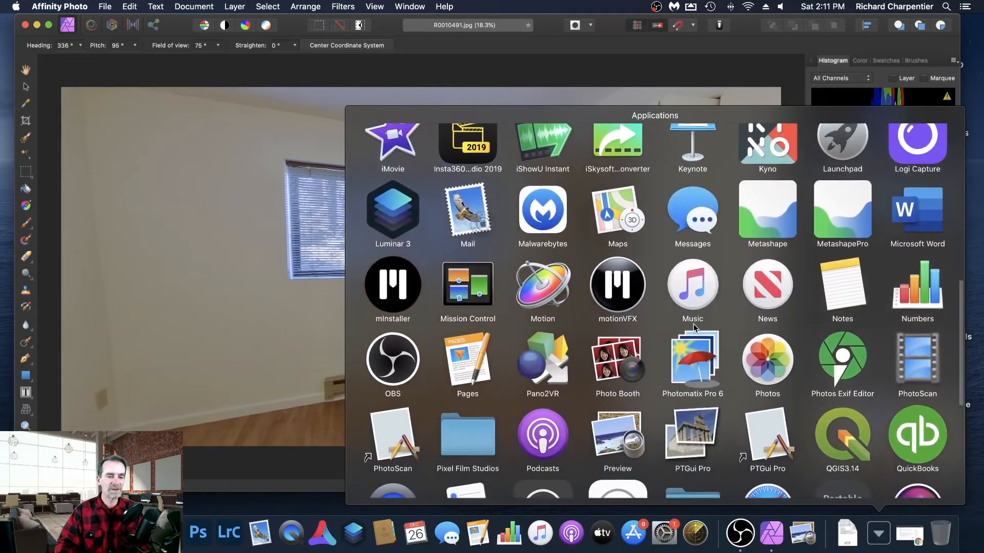
scroll(694, 328, down, 1)
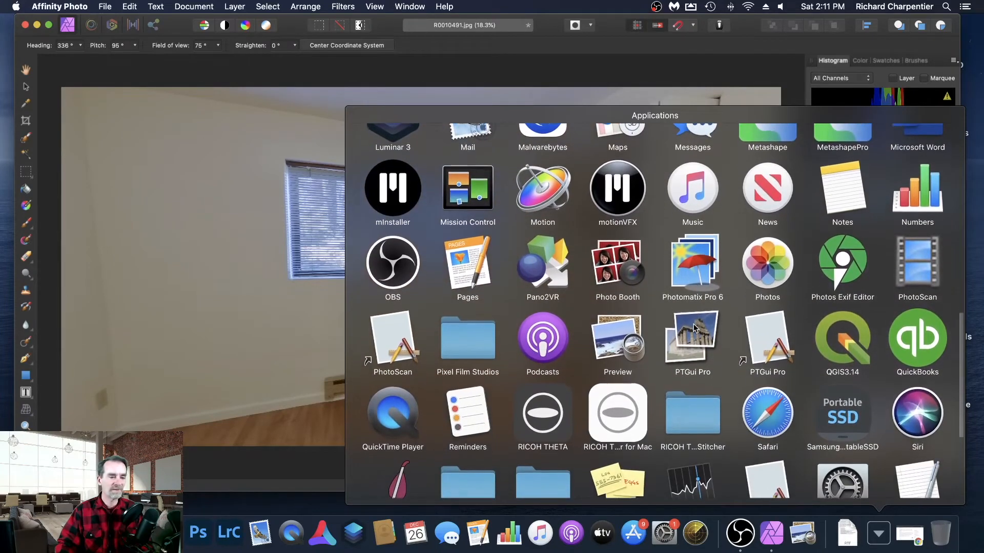
scroll(694, 328, down, 1)
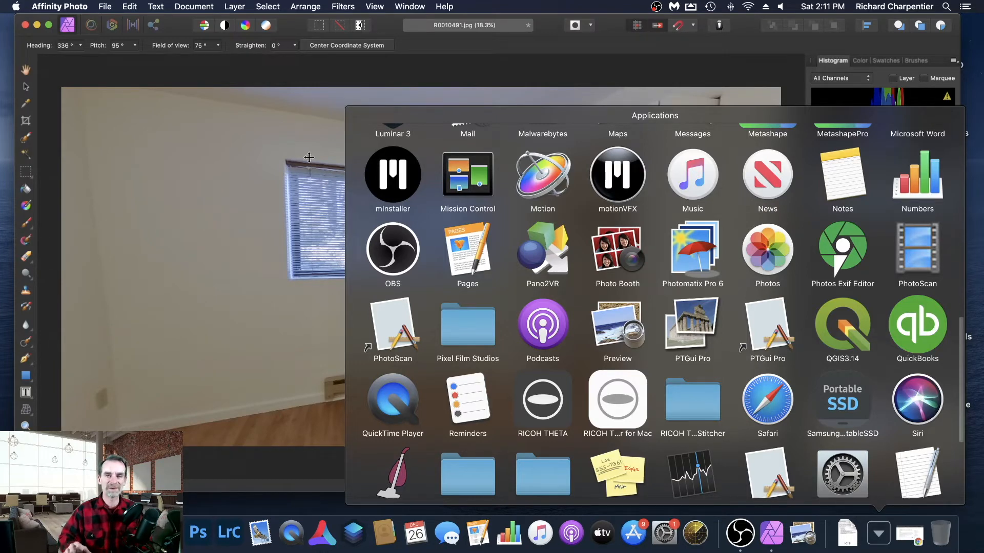
click(261, 141)
- Paint out the tripod legs on the wood floor beneath the camera with the Inpainting Brush Tool
drag(428, 244, 373, 241)
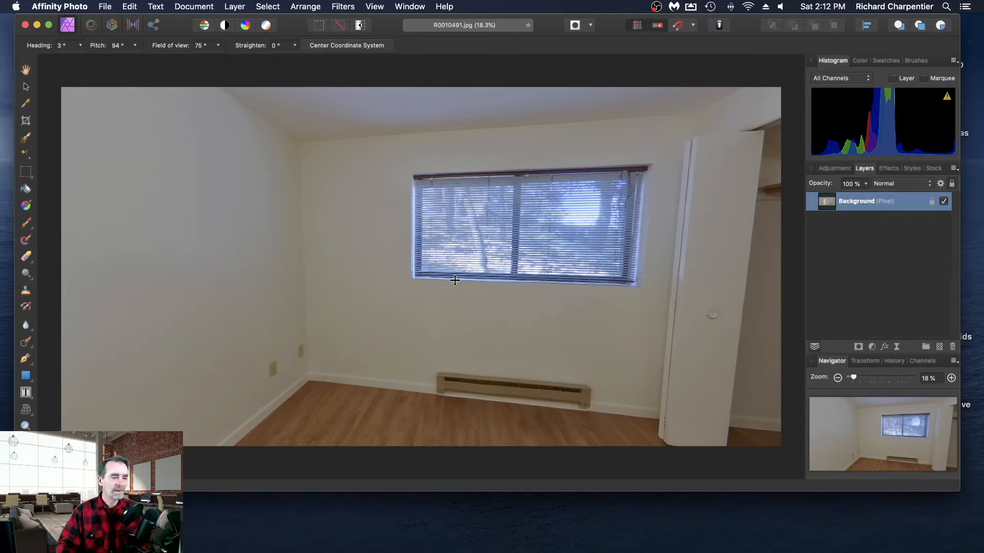
drag(433, 263, 548, 397)
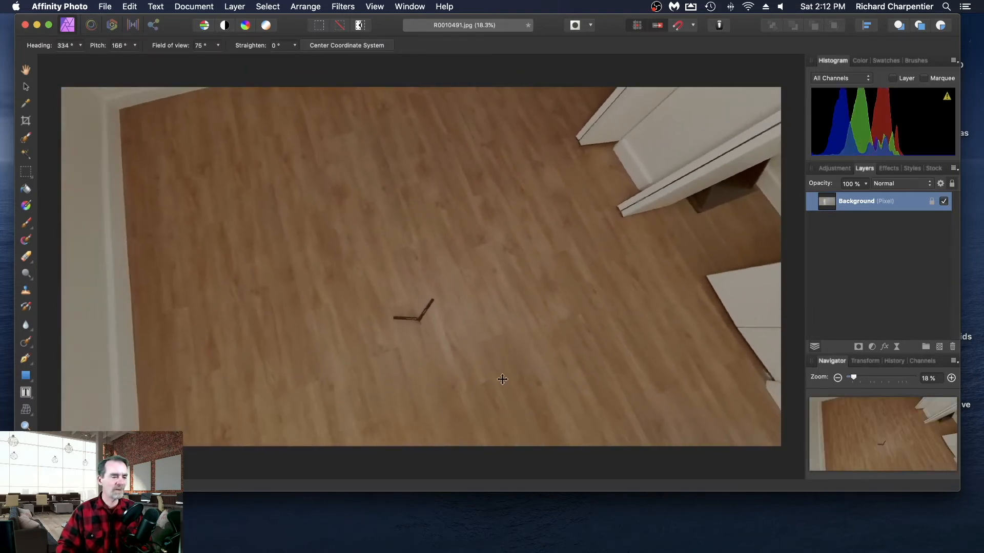
mouse_move(501, 378)
mouse_down()
mouse_move(501, 362)
mouse_move(509, 378)
mouse_up()
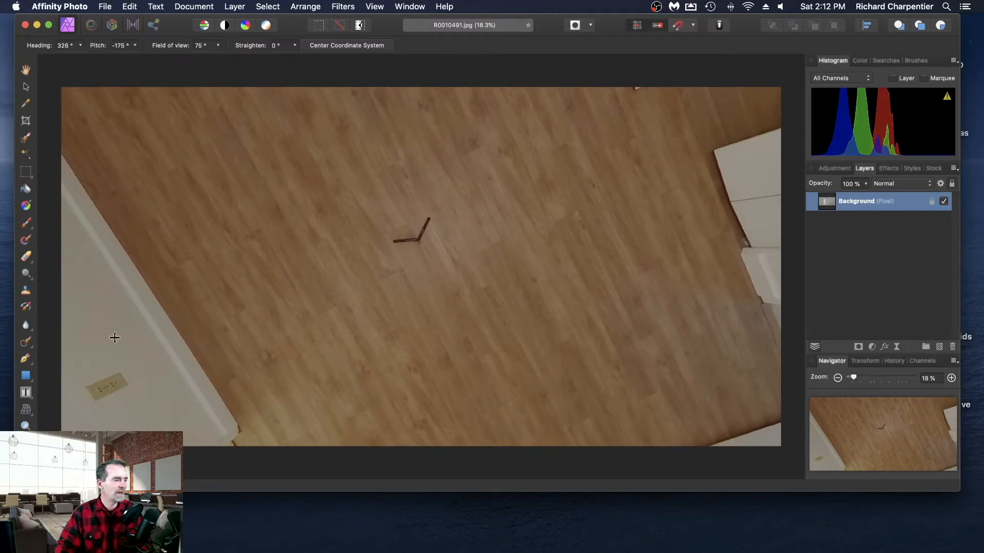
click(26, 343)
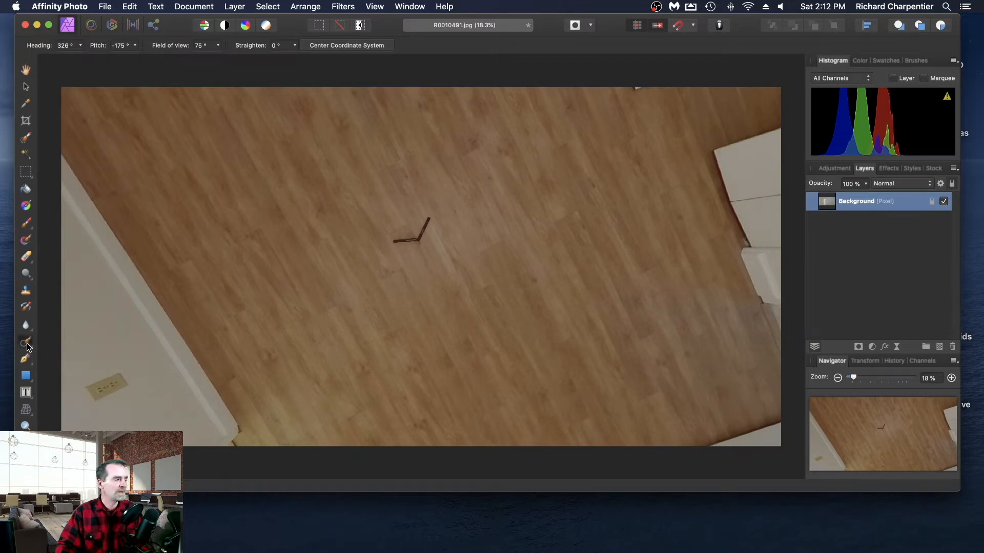
mouse_move(423, 220)
mouse_down()
mouse_move(413, 237)
mouse_move(392, 239)
mouse_up()
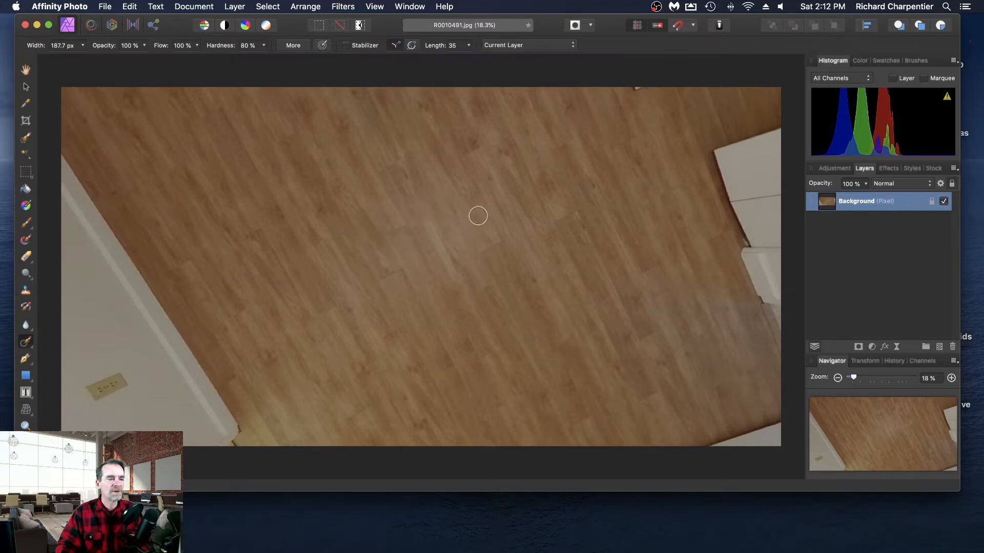
- Resume editing the live projection and look around the bedroom toward the closets and the open doorway
click(27, 85)
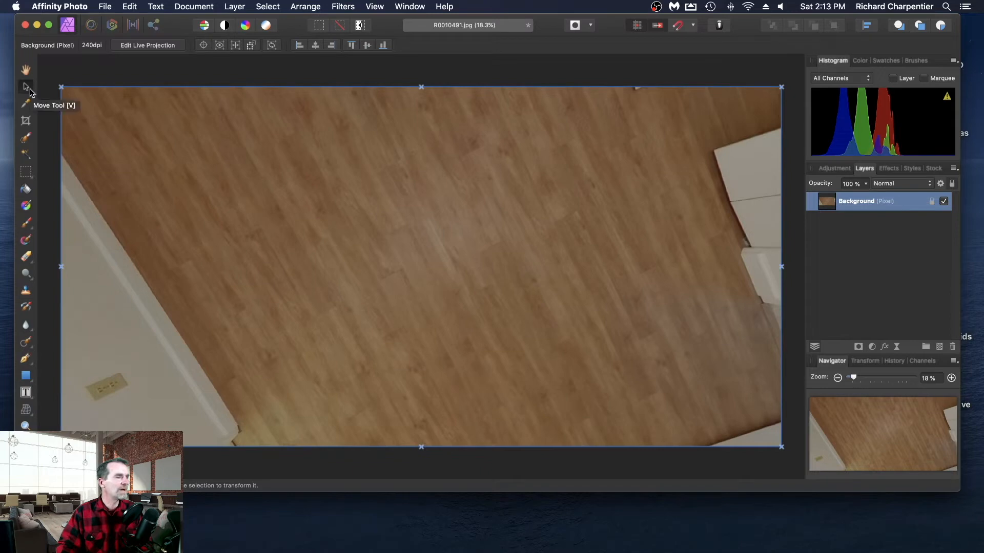
click(148, 46)
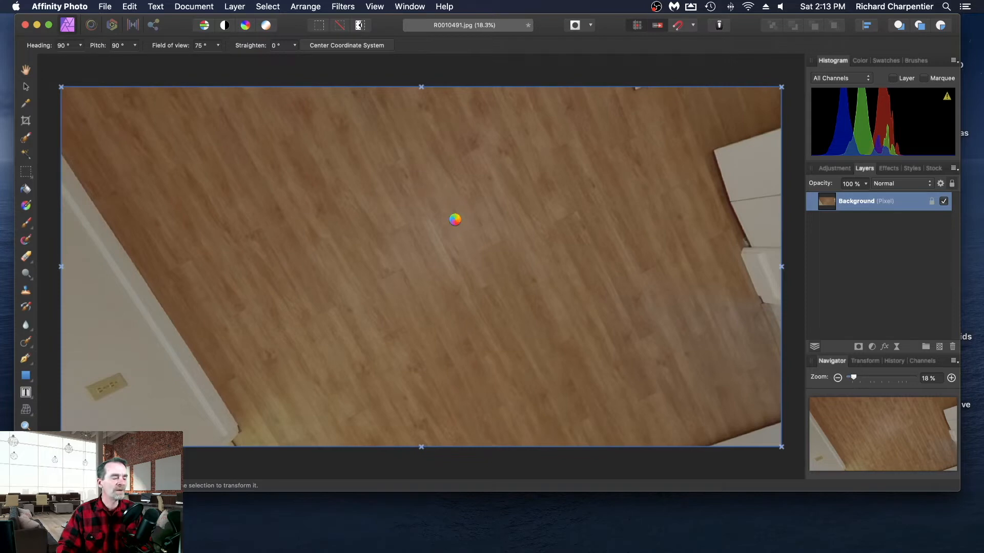
drag(455, 219, 635, 221)
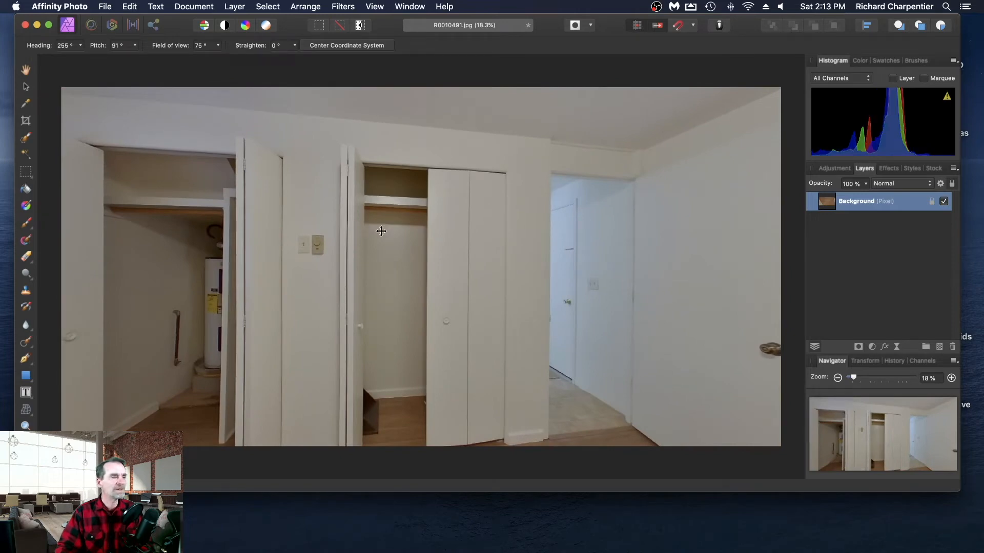
- Remove the live projection from the background layer and deselect the layer
click(235, 7)
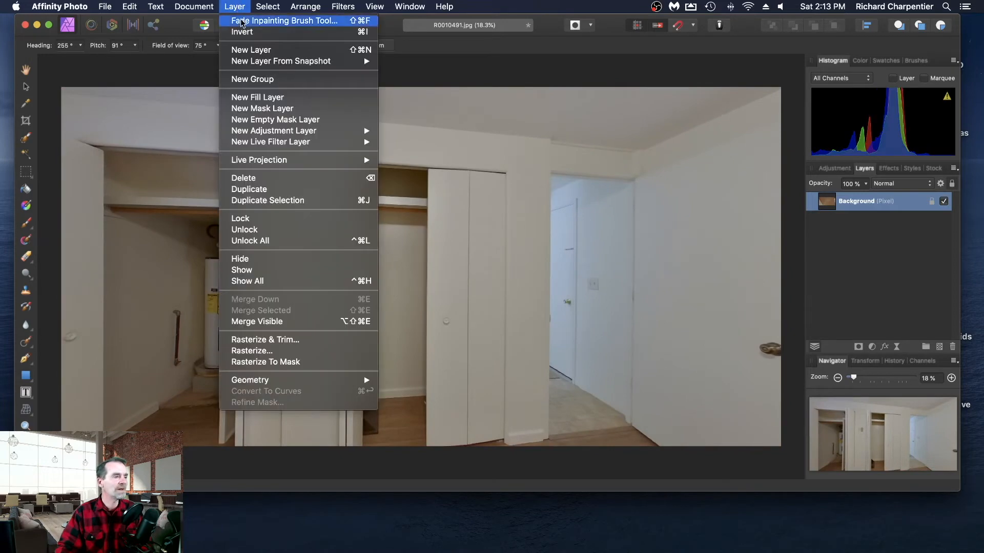
mouse_move(290, 162)
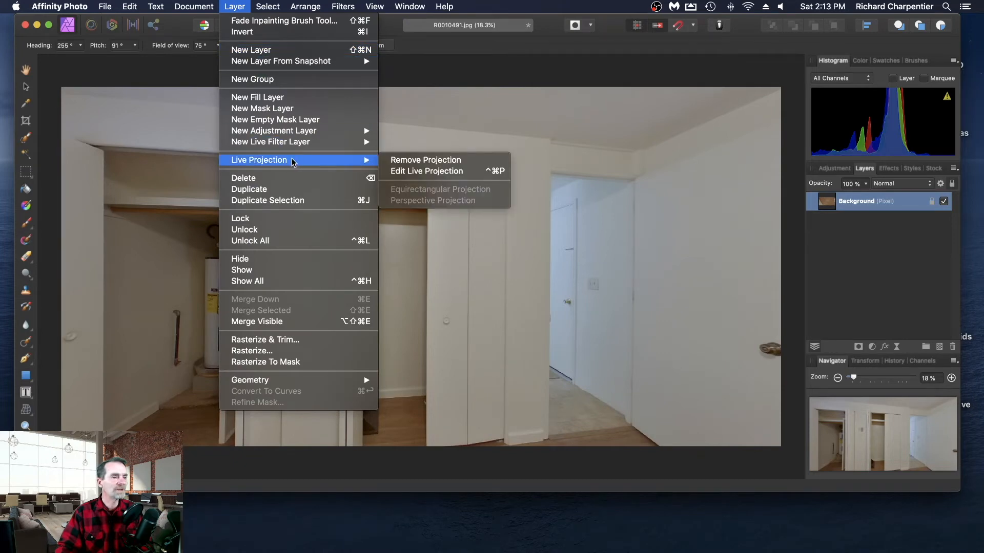
click(470, 163)
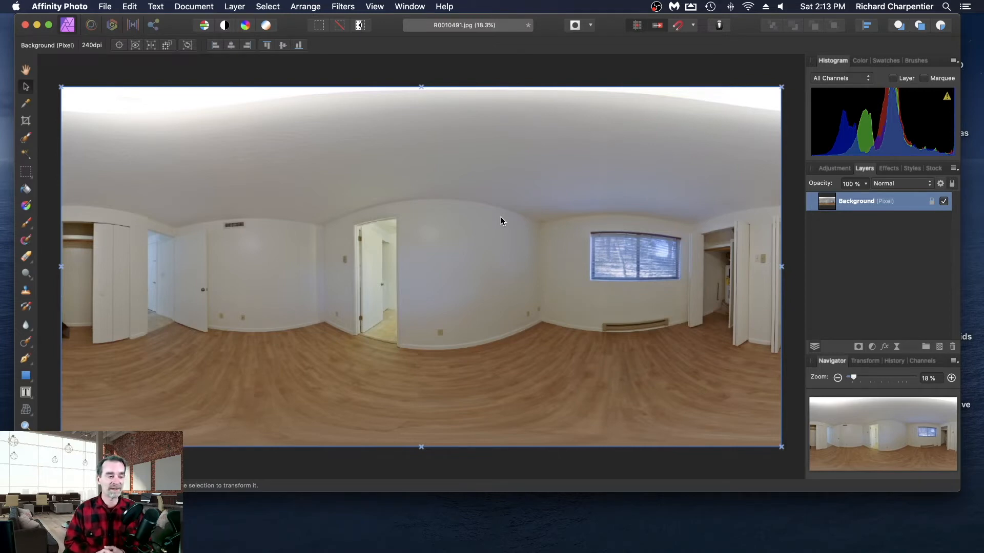
click(105, 76)
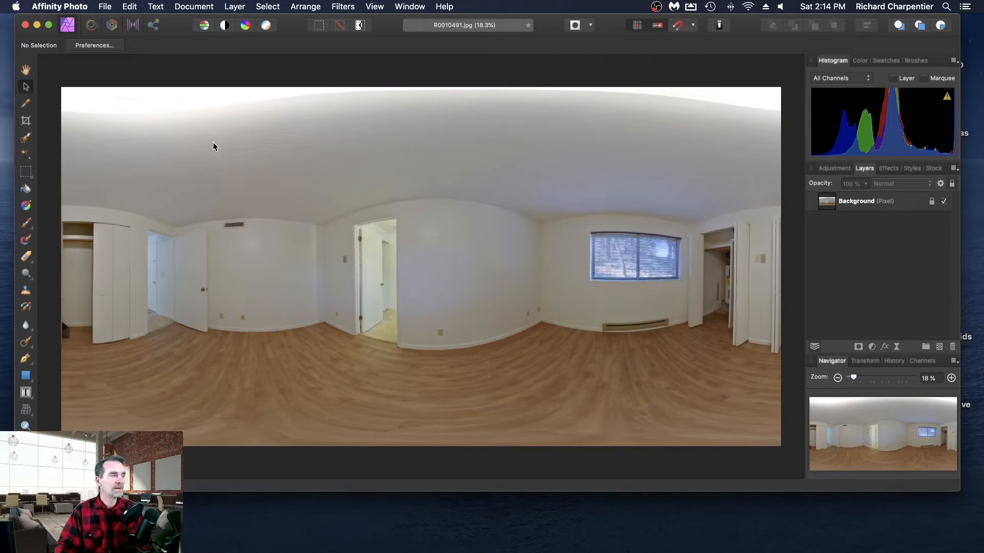
- Save the retouched panorama R0010491.jpg and close the document
key(super+s)
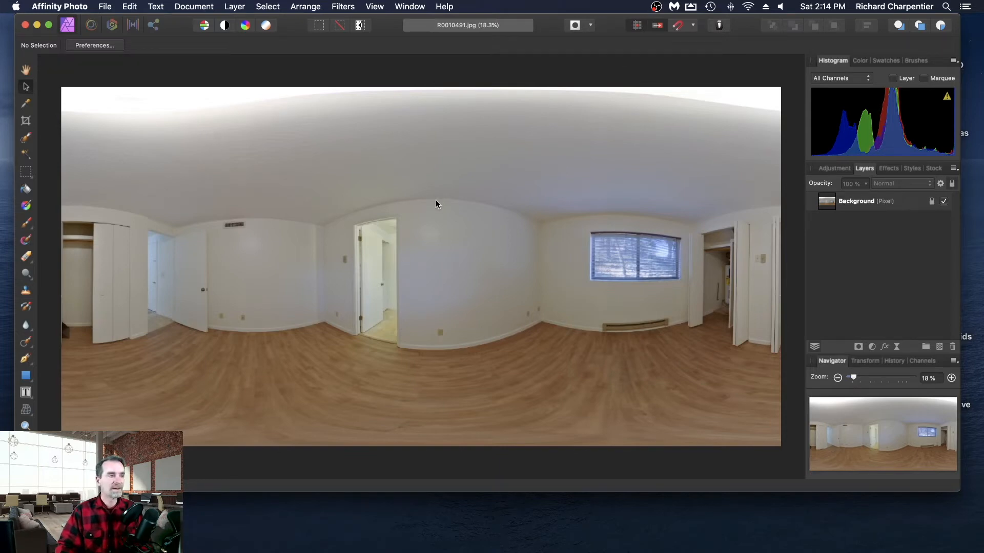
click(105, 6)
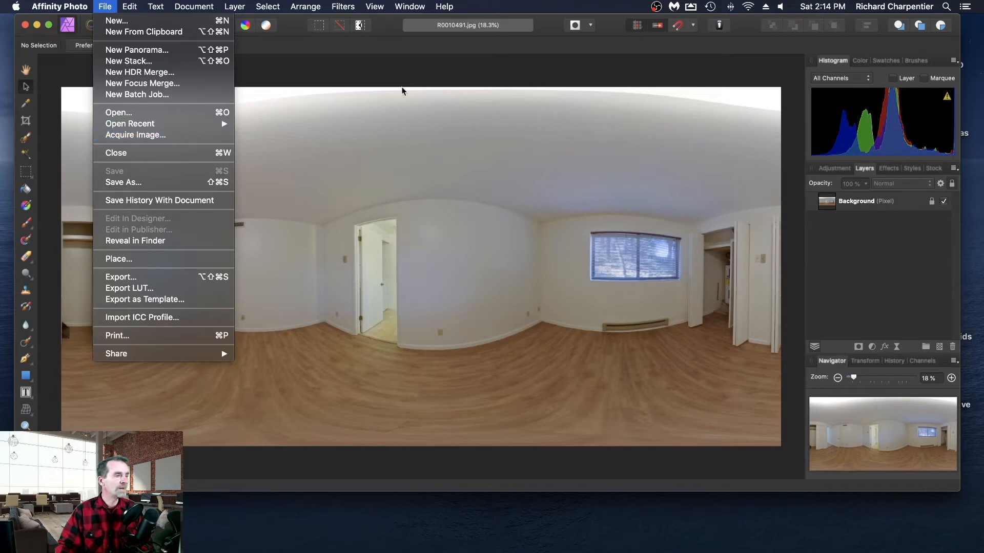
click(433, 76)
click(103, 7)
click(161, 153)
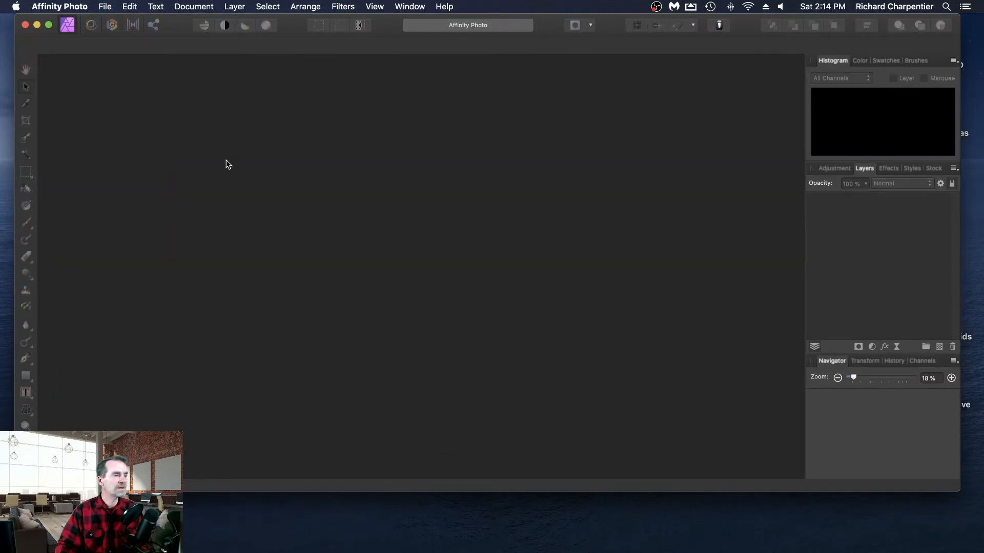
- Check the saved R0010491.jpg from the Full Sized Panos folder in Preview, and put both windows away
drag(983, 148, 309, 82)
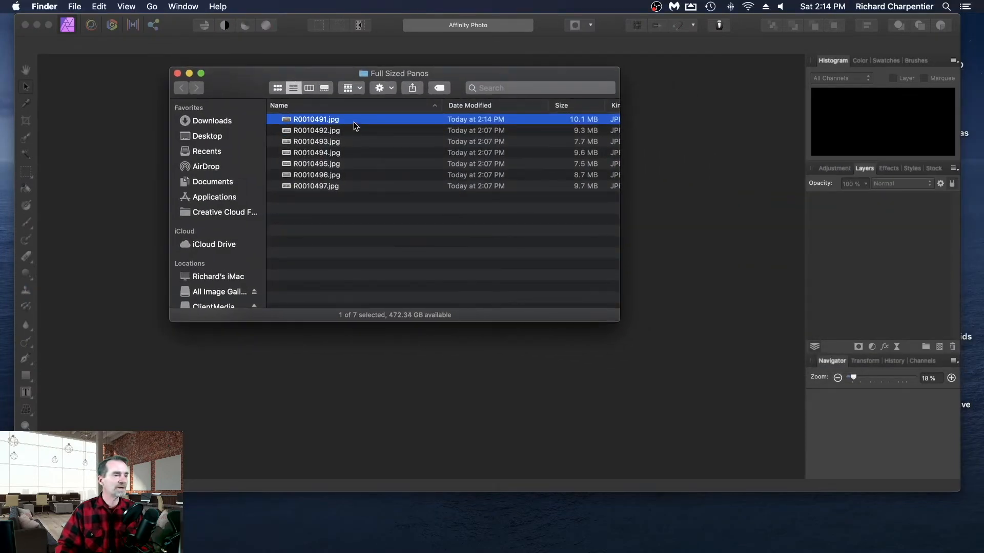
double_click(314, 118)
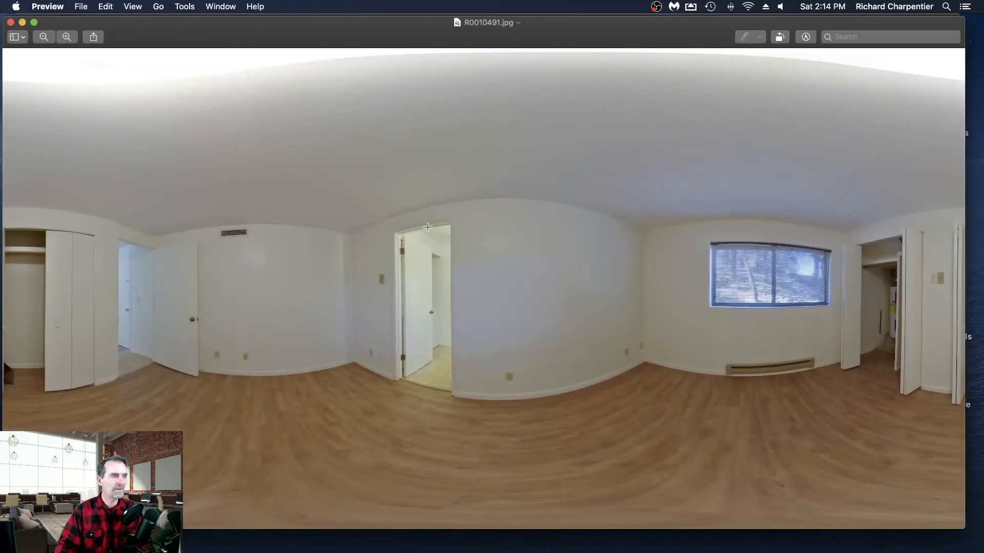
click(11, 23)
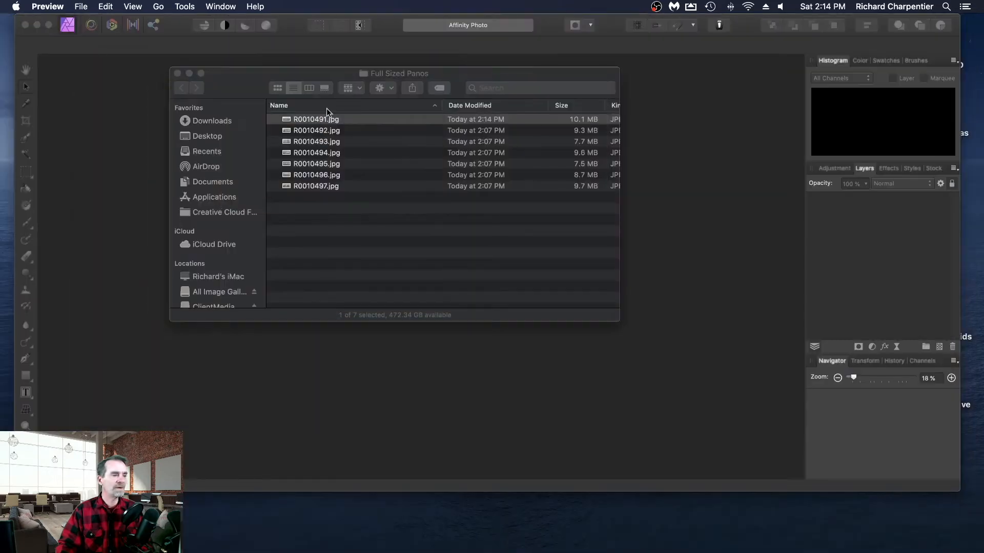
double_click(318, 77)
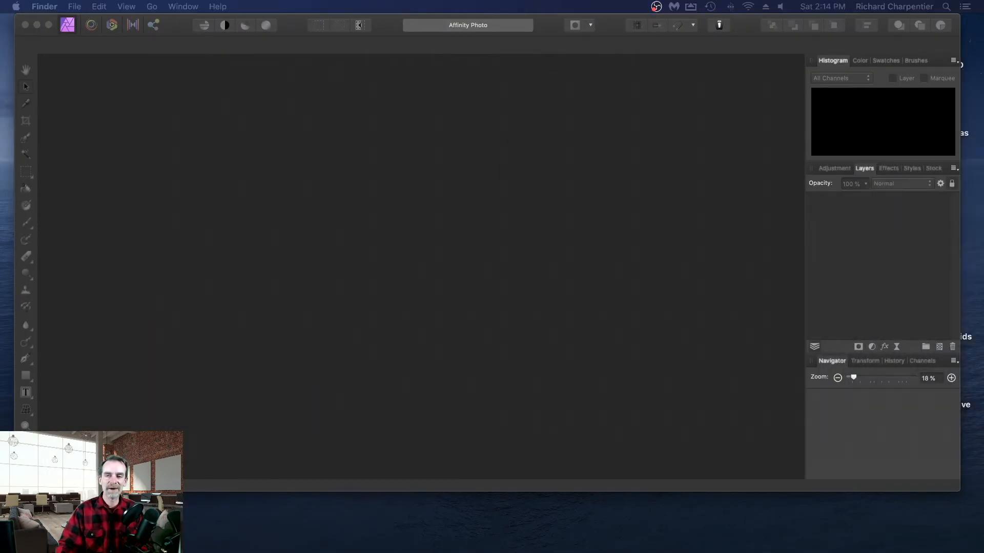
- Open the bathroom panorama R0010492.jpg in Affinity Photo and apply an equirectangular live projection to its background layer
drag(983, 154, 408, 232)
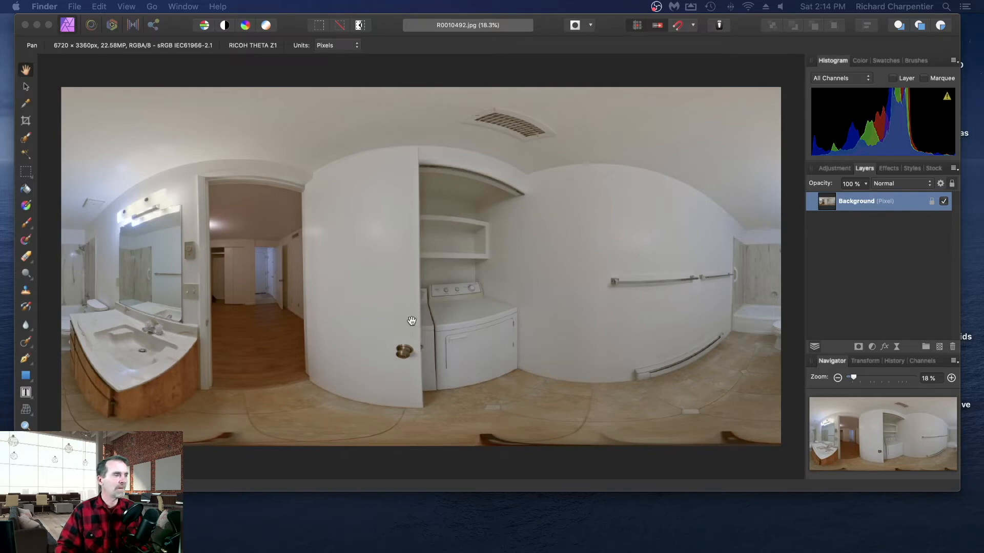
click(190, 75)
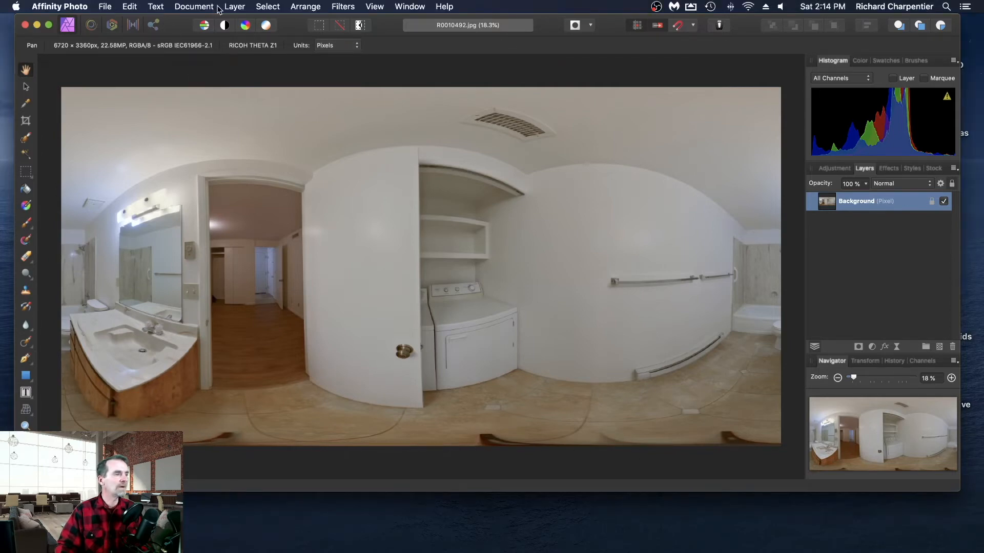
click(234, 7)
mouse_move(296, 160)
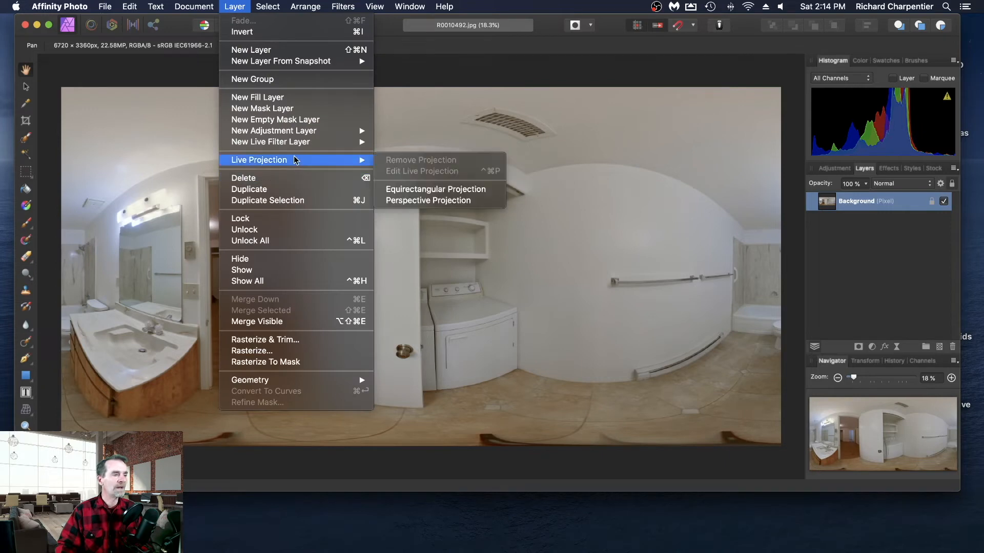
click(472, 190)
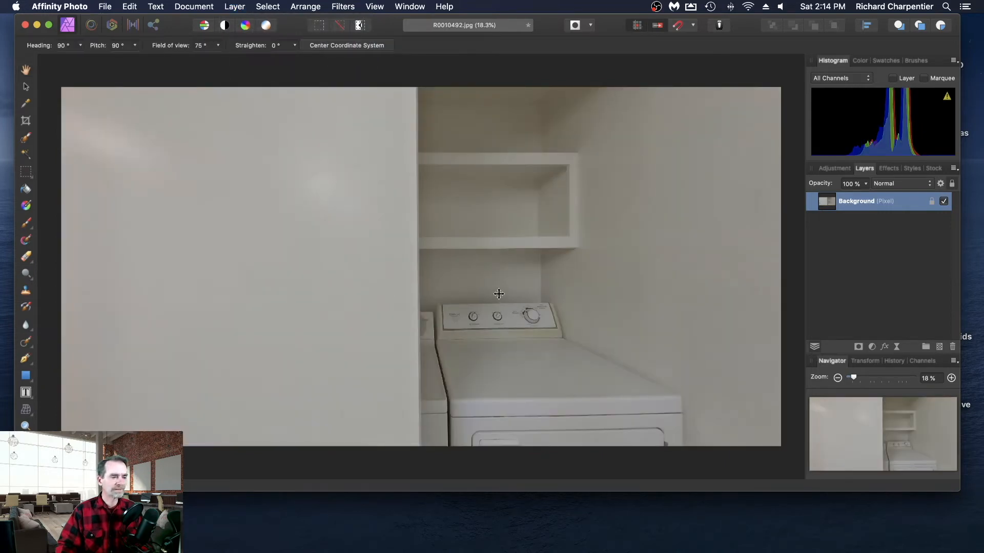
- Paint out the tripod on the bathroom tile floor with the Inpainting Brush Tool
drag(499, 294, 255, 297)
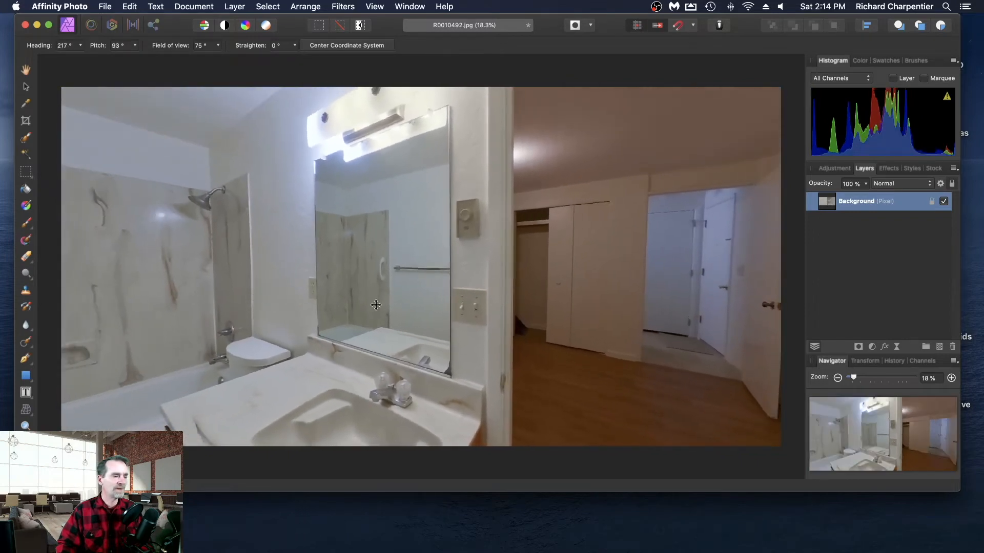
drag(376, 305, 463, 460)
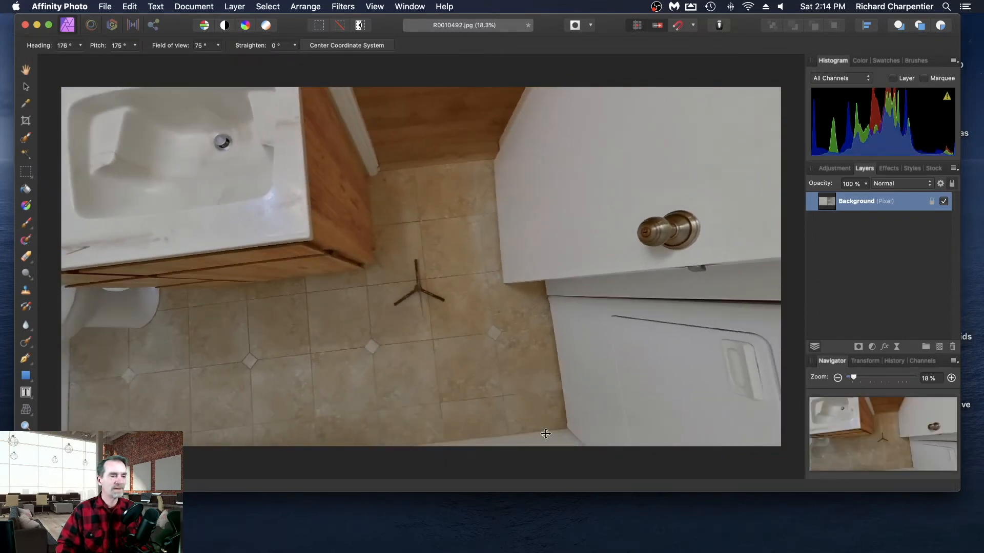
click(26, 345)
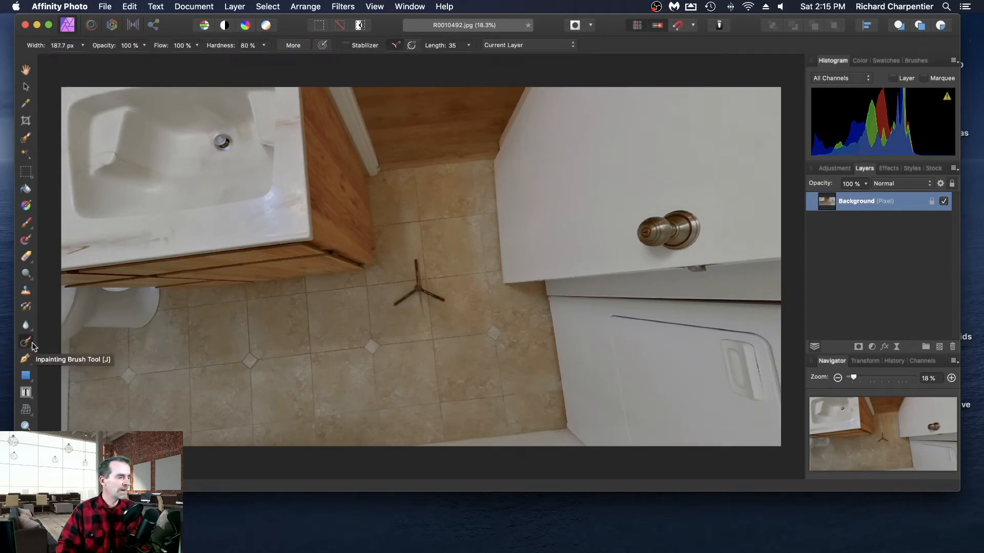
mouse_move(410, 257)
mouse_down()
mouse_move(423, 289)
mouse_move(444, 301)
mouse_move(395, 306)
mouse_up()
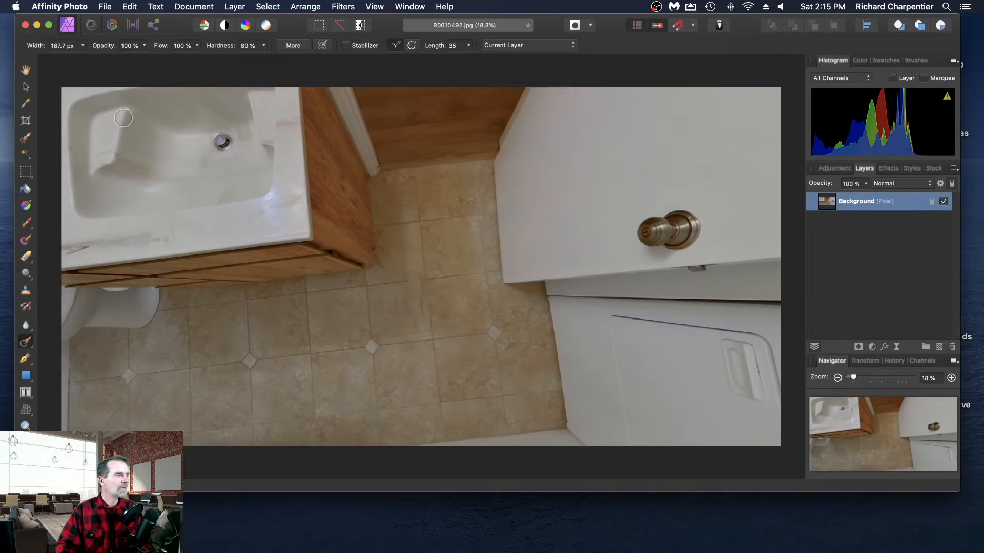
- Resume editing the live projection and look around the bathroom past the tub, sink and mirror
click(26, 87)
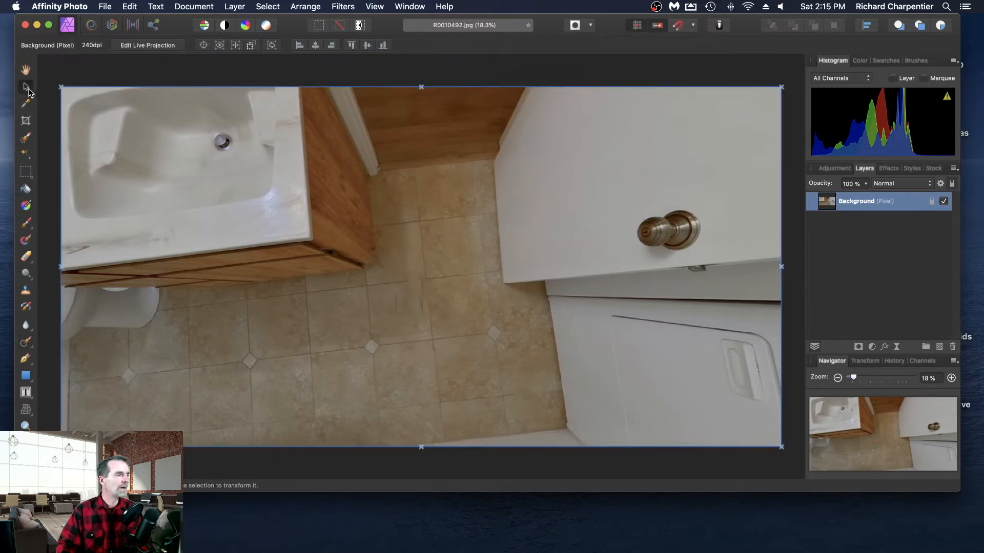
click(144, 46)
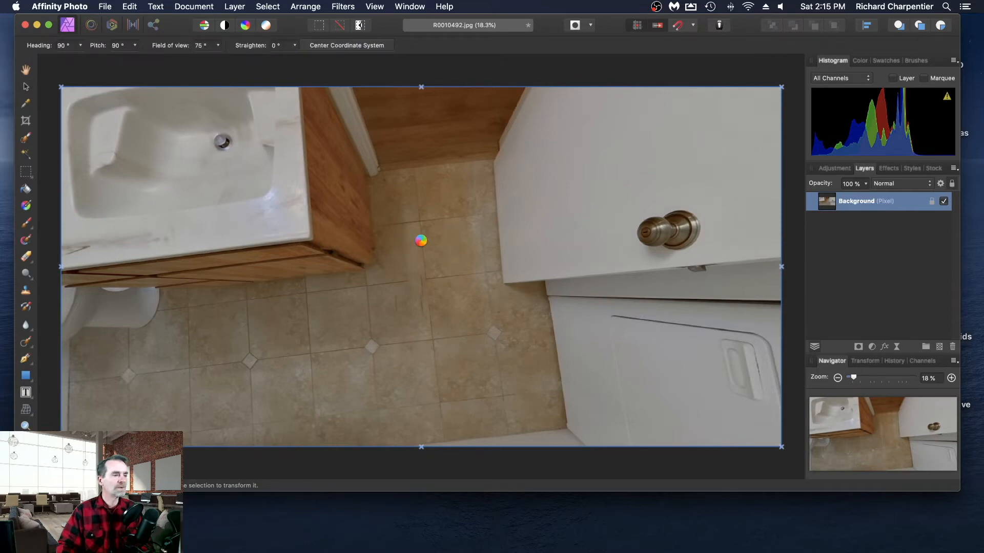
drag(437, 246, 253, 105)
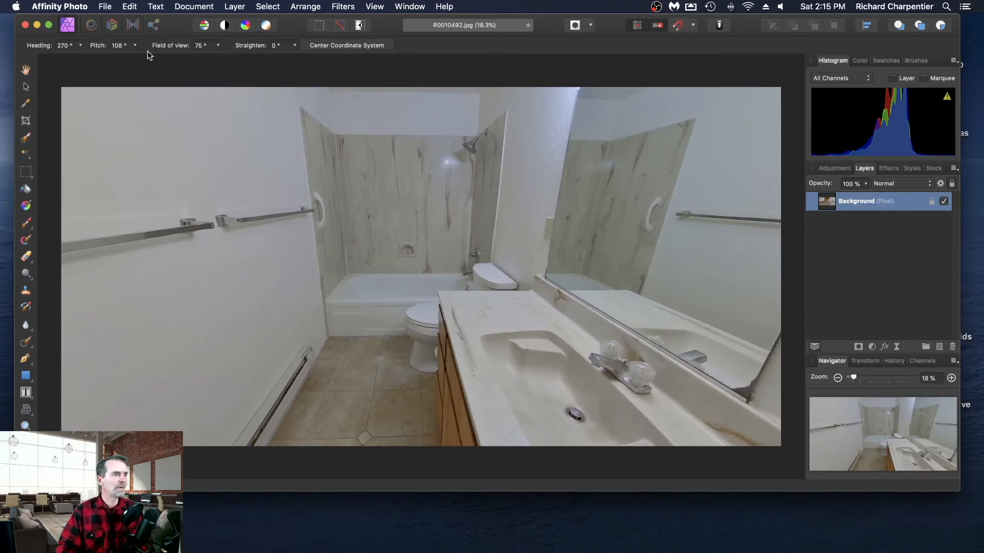
drag(143, 134, 72, 59)
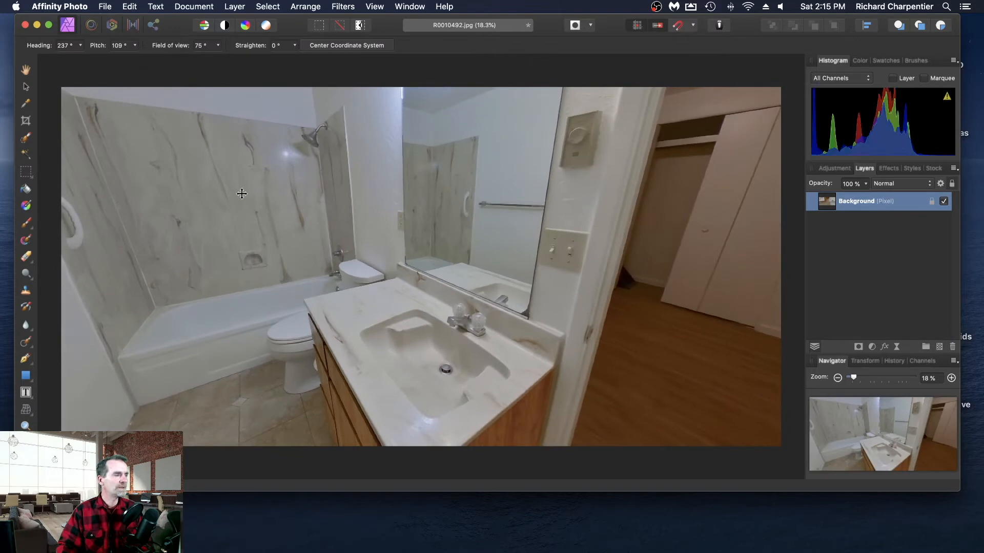
- Widen the live projection's field of view to 90° and look around the bathroom toward the open doorway
drag(241, 194, 239, 156)
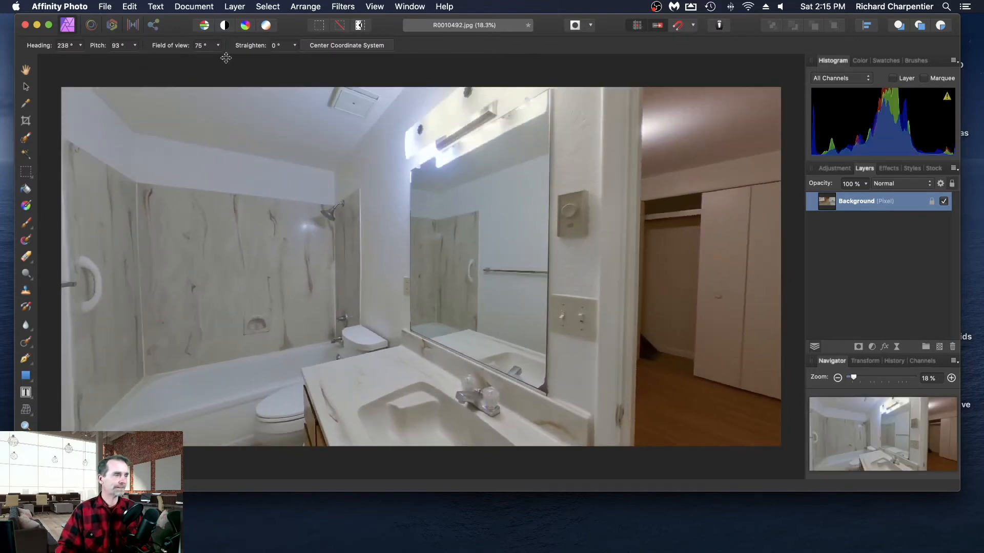
click(218, 45)
drag(216, 59, 256, 61)
drag(552, 266, 605, 260)
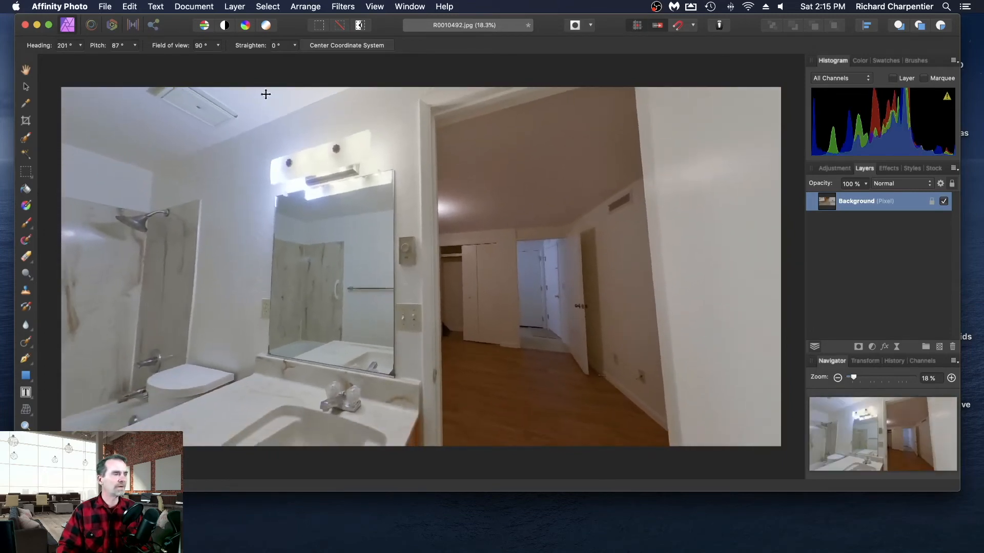
- Remove the live projection from the bathroom panorama and deselect its background layer
click(233, 7)
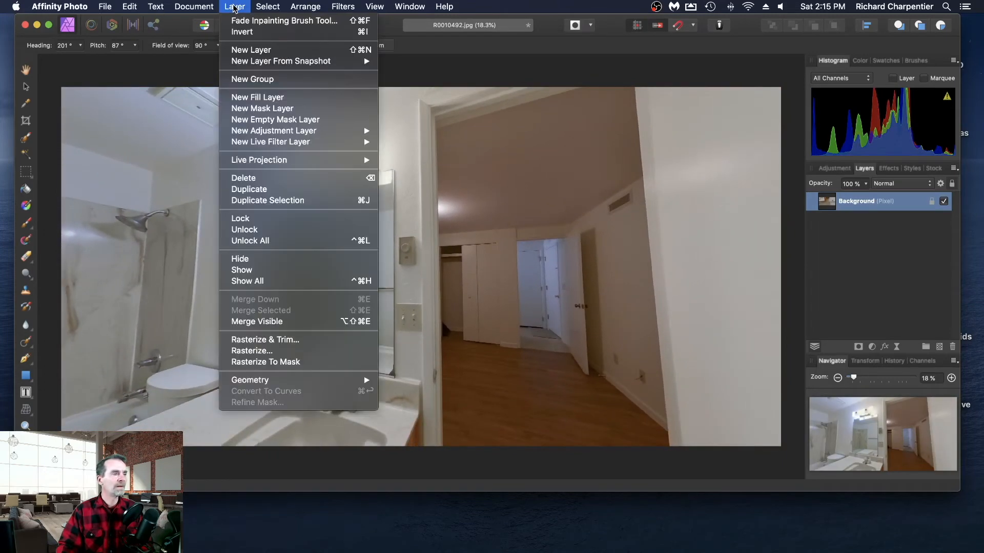
mouse_move(290, 159)
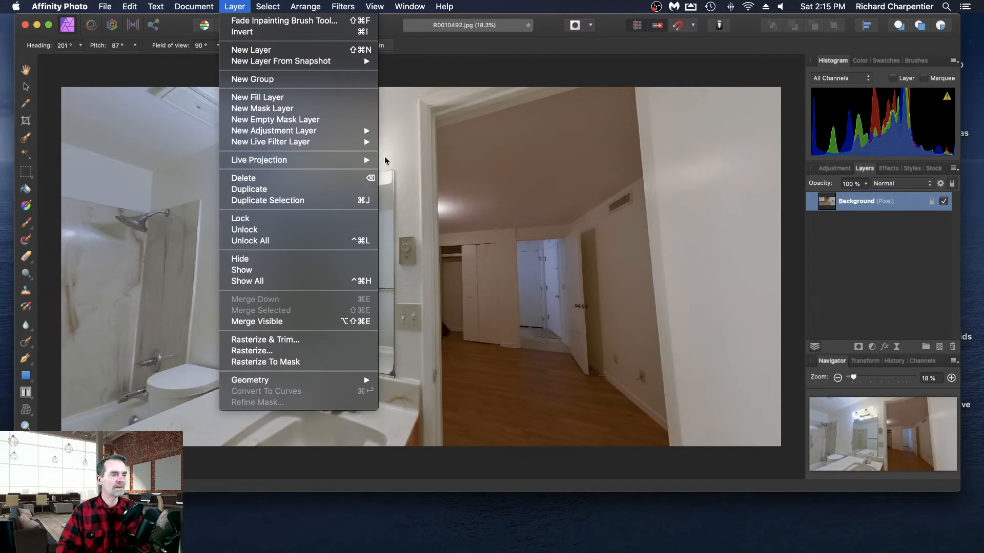
click(413, 161)
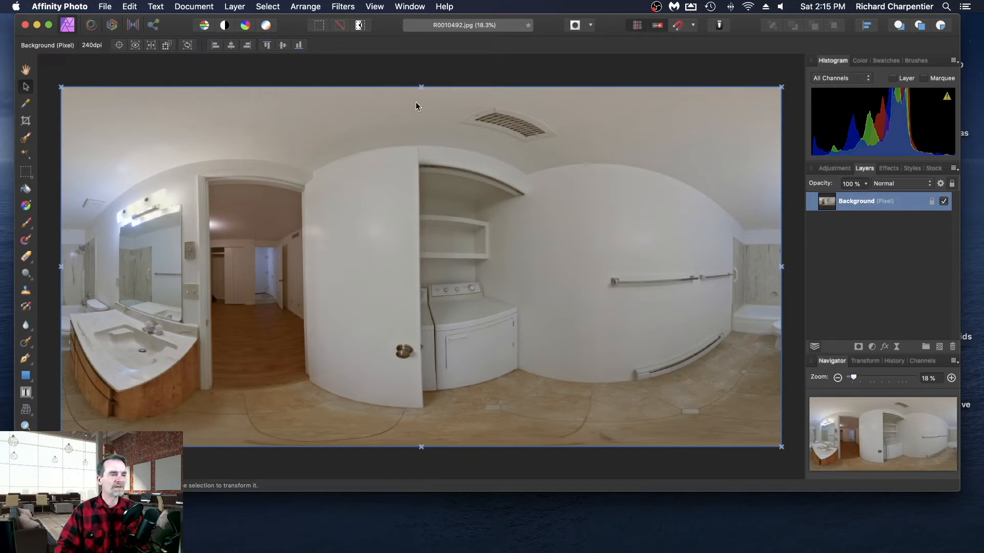
click(346, 77)
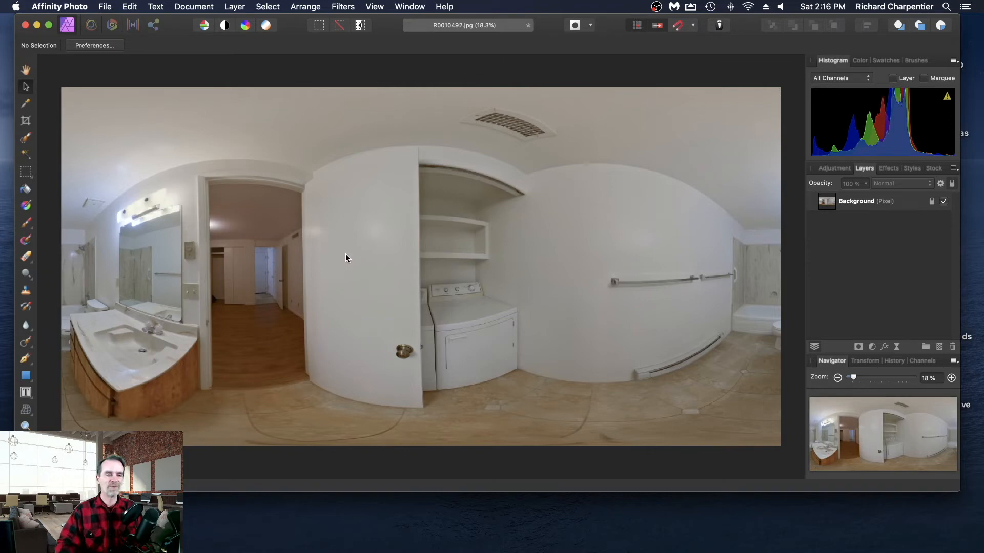
click(105, 6)
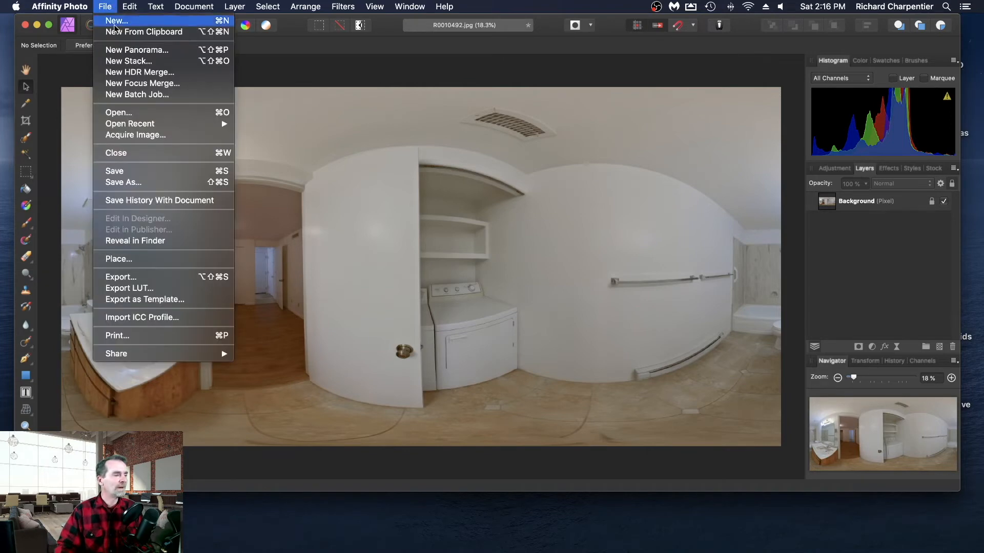
click(166, 183)
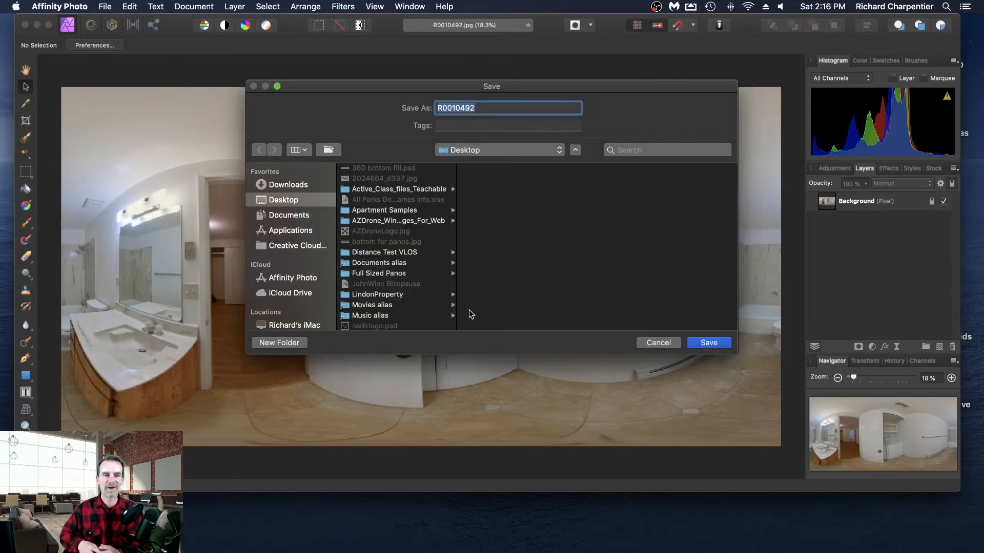
click(660, 345)
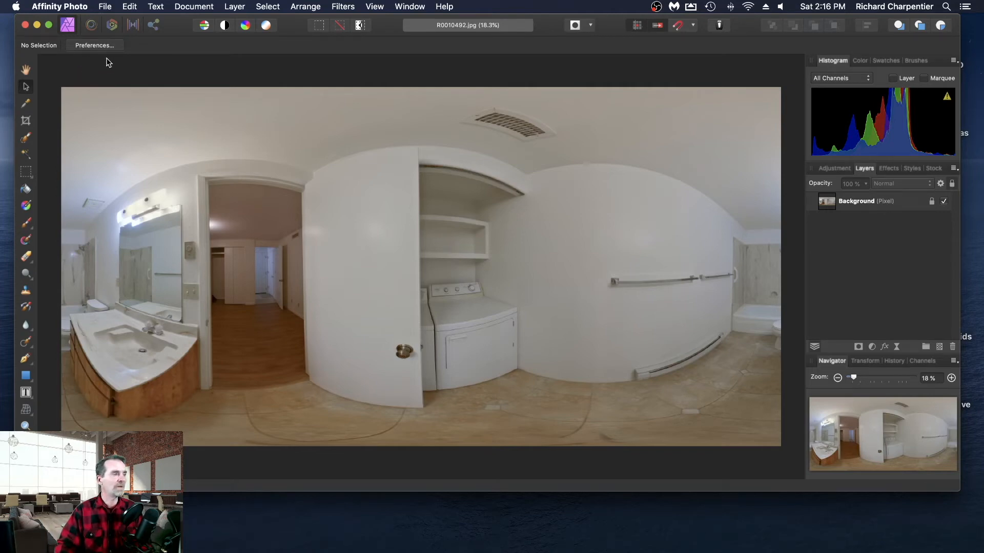
- Close the bathroom panorama and open the entryway panorama R0010493.jpg in Affinity Photo
click(104, 8)
click(153, 153)
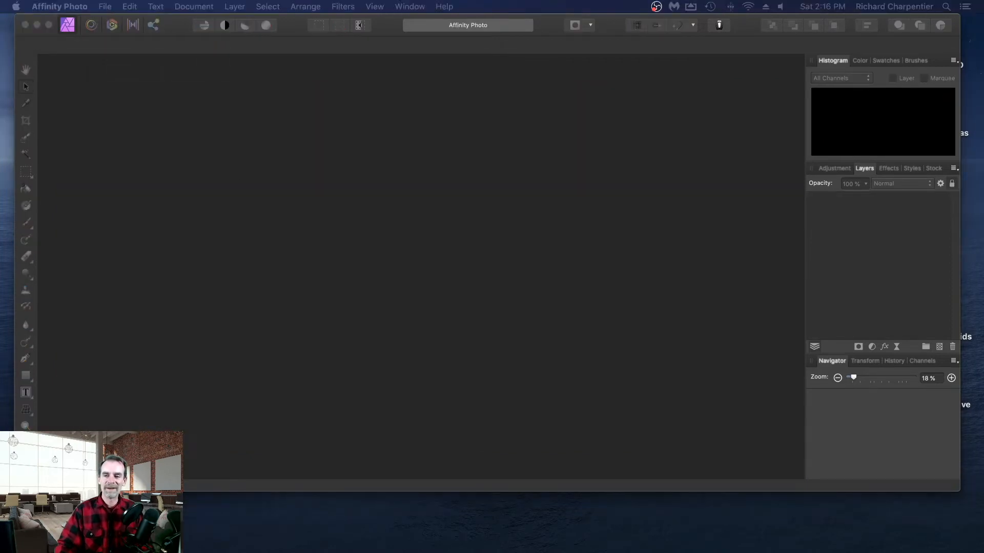
drag(571, 244, 472, 259)
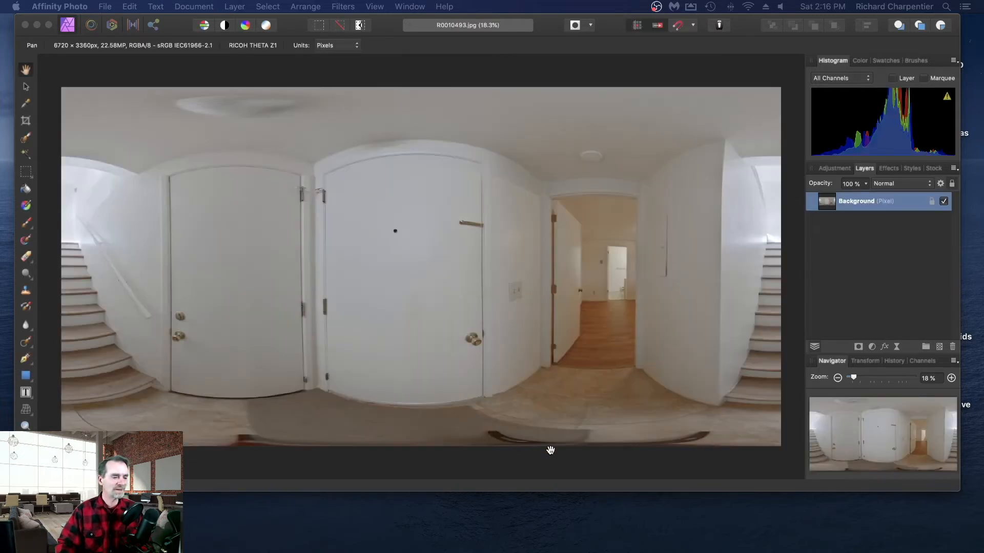
click(359, 117)
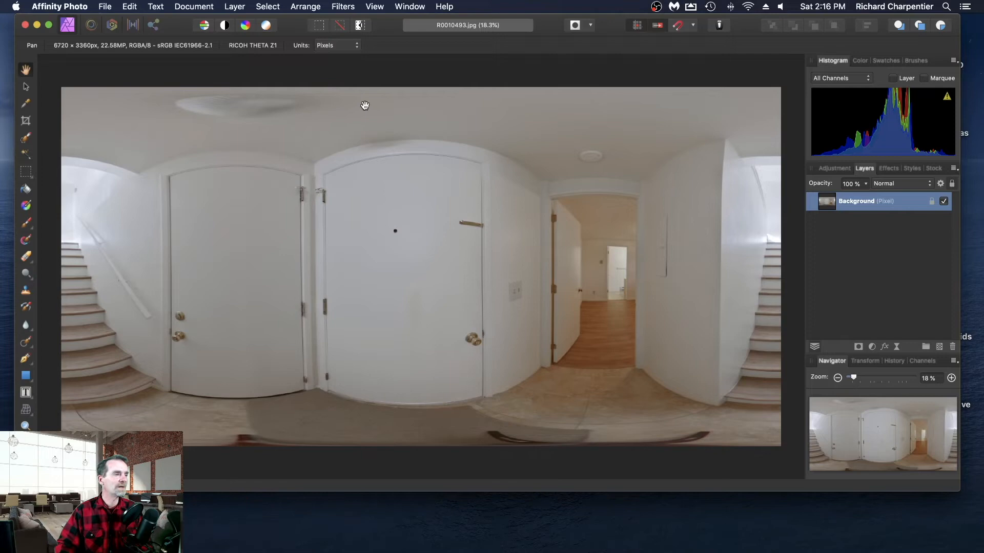
- Apply an equirectangular live projection to the entryway panorama's background layer
click(232, 4)
mouse_move(313, 159)
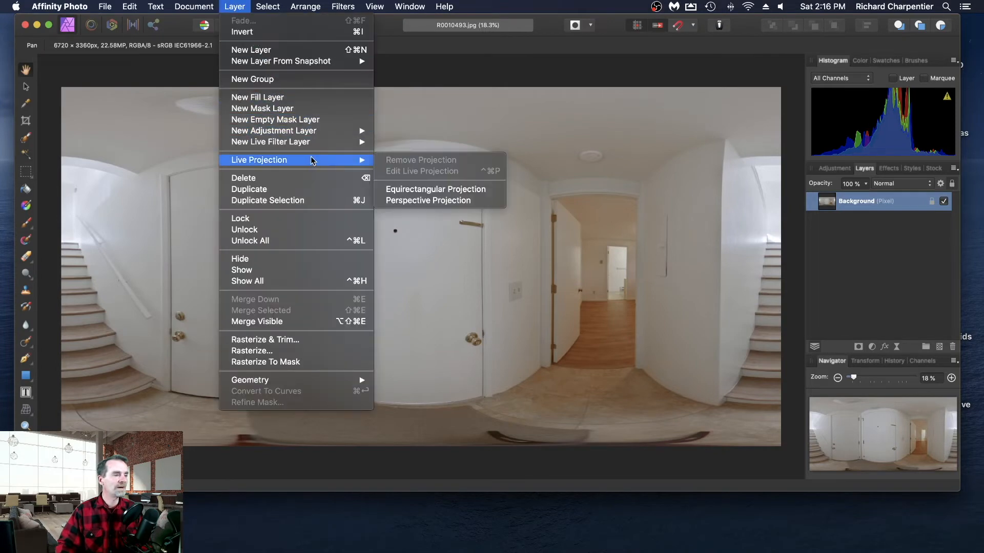
click(453, 191)
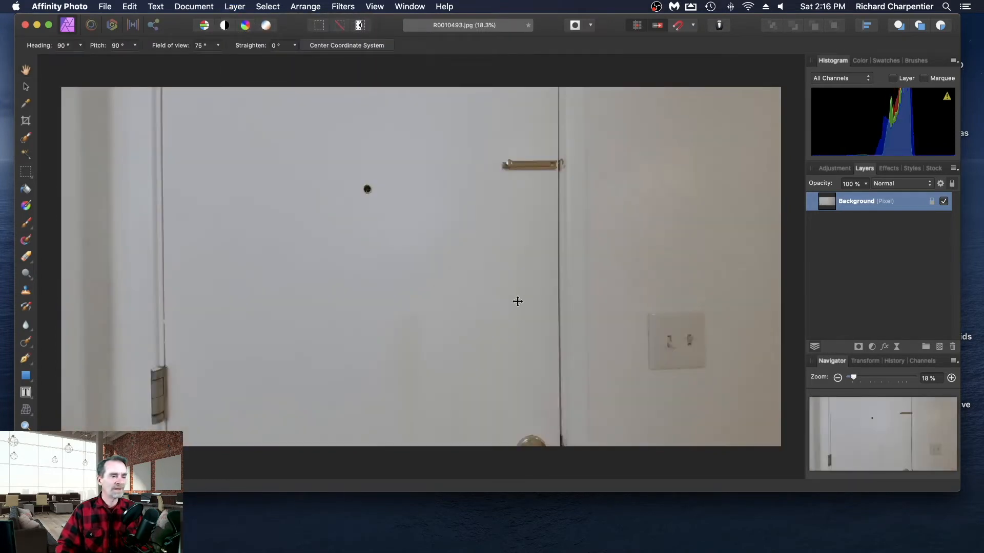
- Paint out the tripod on the entryway floor between the mat and the tiles with the Inpainting Brush Tool
drag(518, 301, 398, 311)
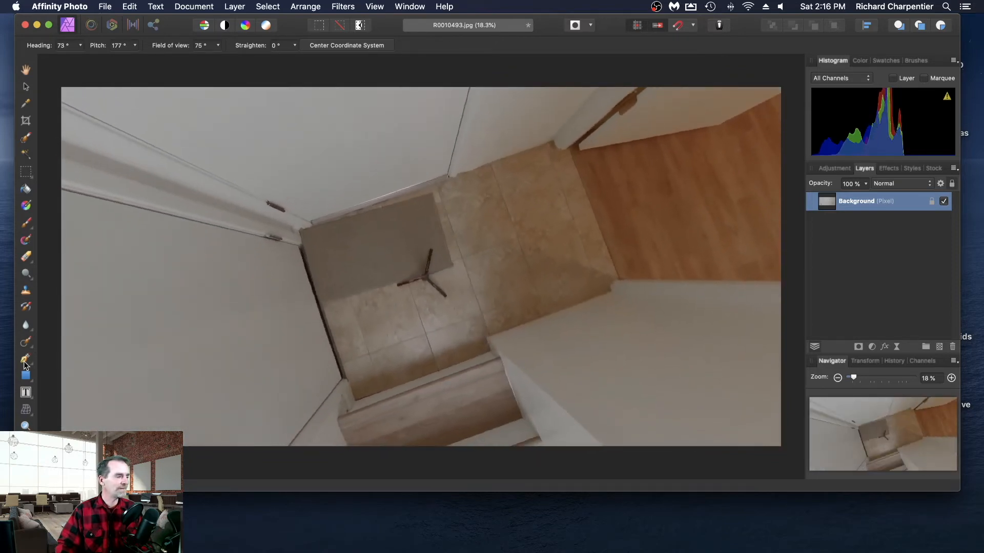
click(26, 344)
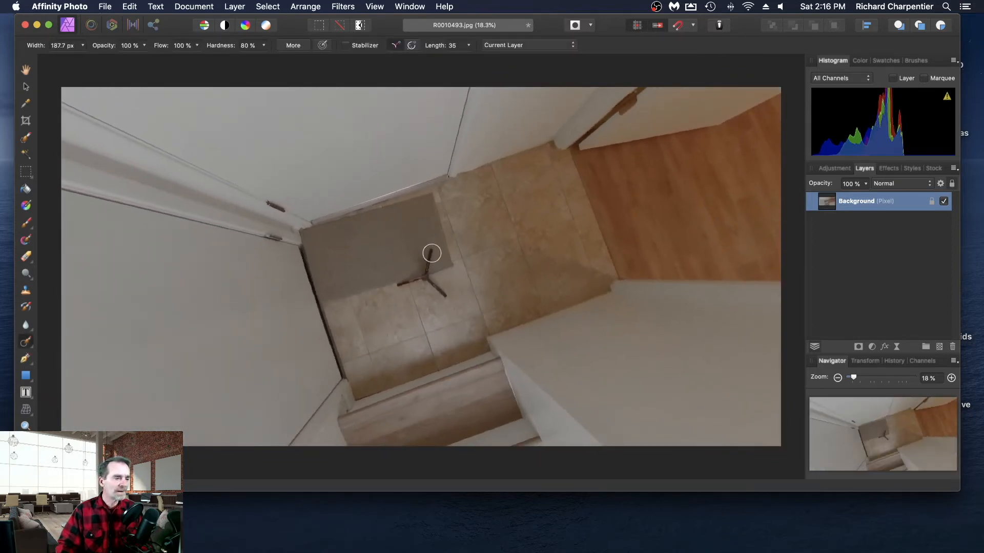
mouse_move(430, 253)
mouse_down()
mouse_move(401, 282)
mouse_move(428, 278)
mouse_move(447, 297)
mouse_up()
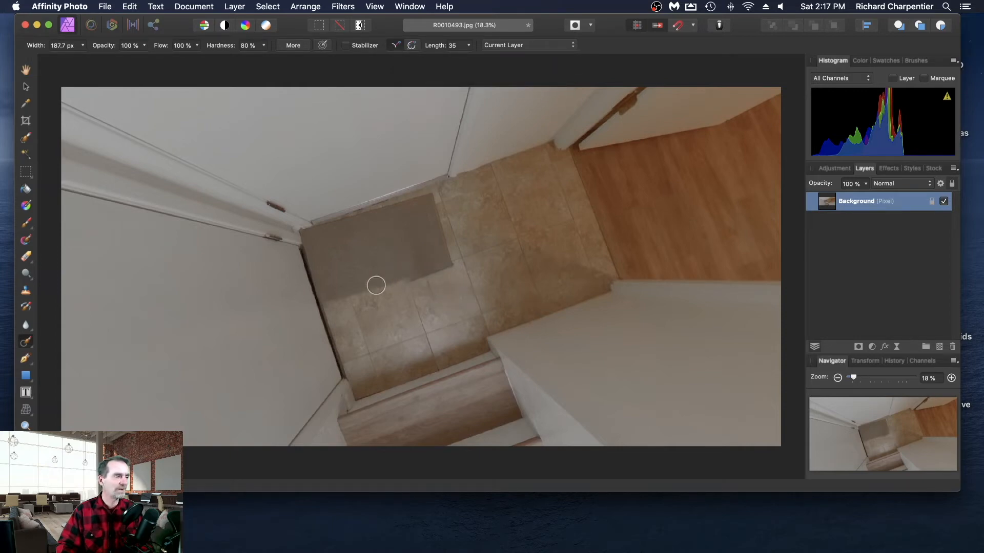
- Remove the live projection from the entryway panorama to return it to the flat equirectangular image
click(29, 90)
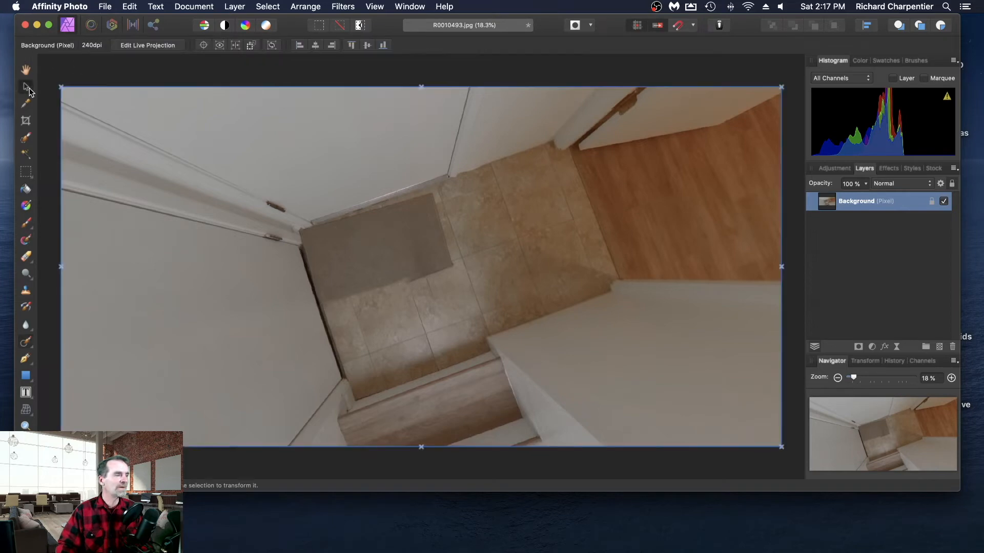
click(137, 46)
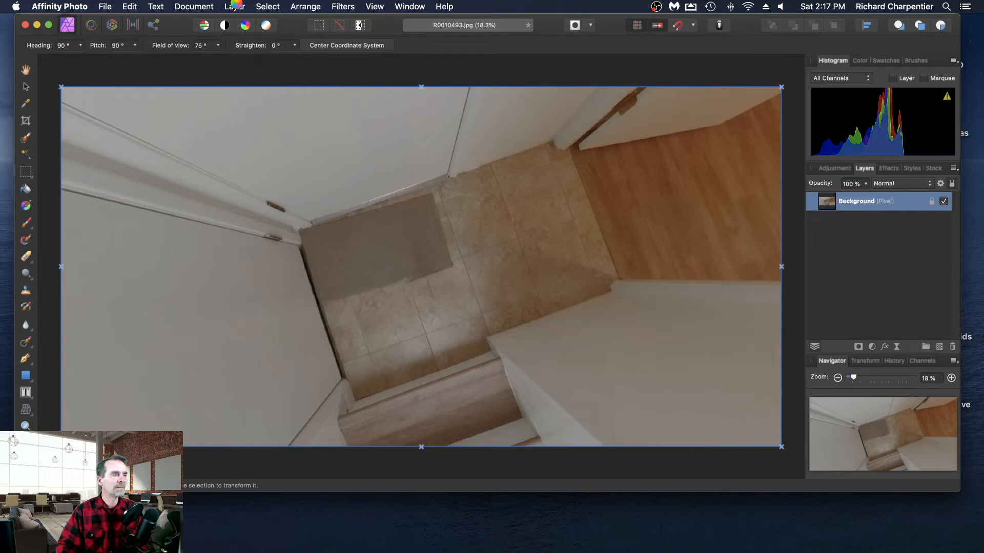
click(236, 6)
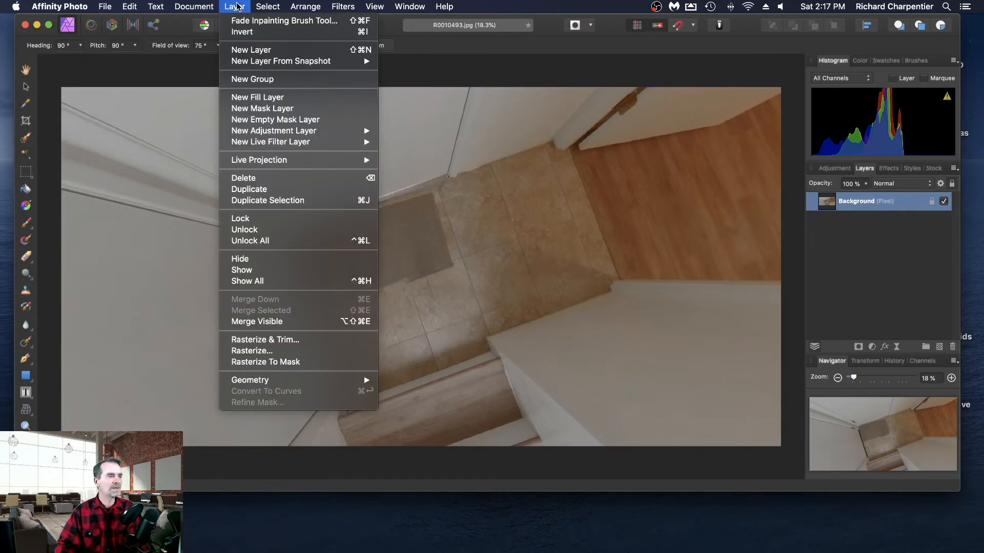
mouse_move(306, 161)
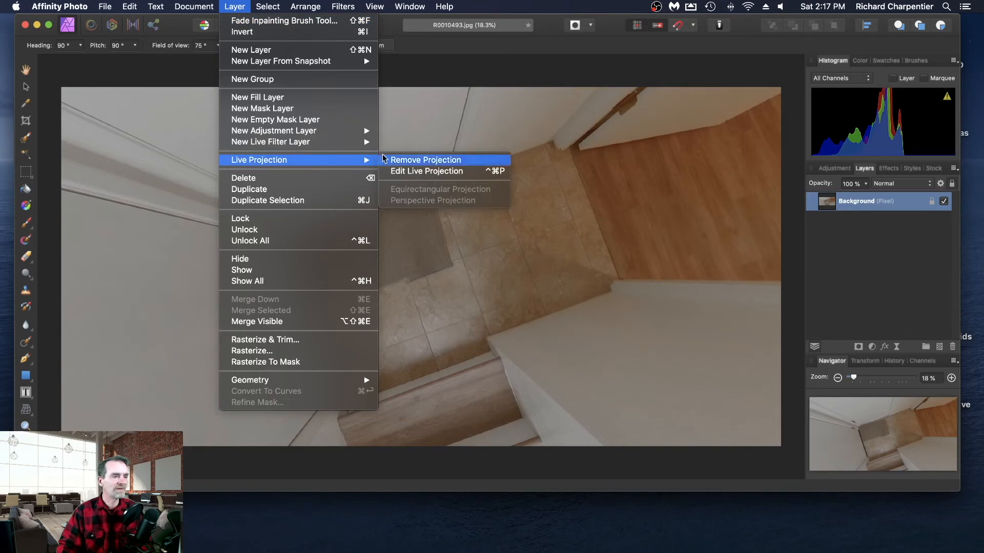
click(489, 161)
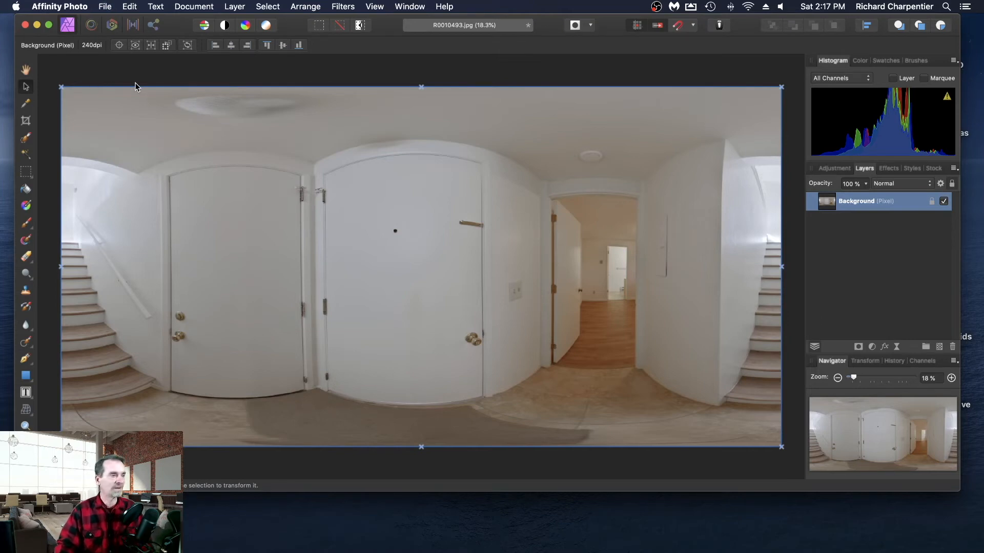
- Save and close the entryway panorama, and open the living room panorama R0010494.jpg
key(super+s)
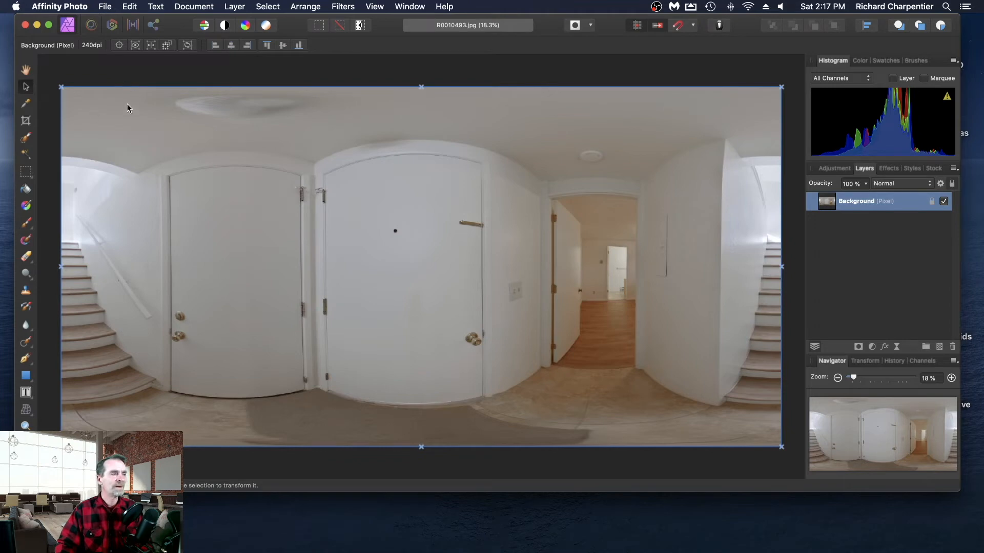
click(105, 7)
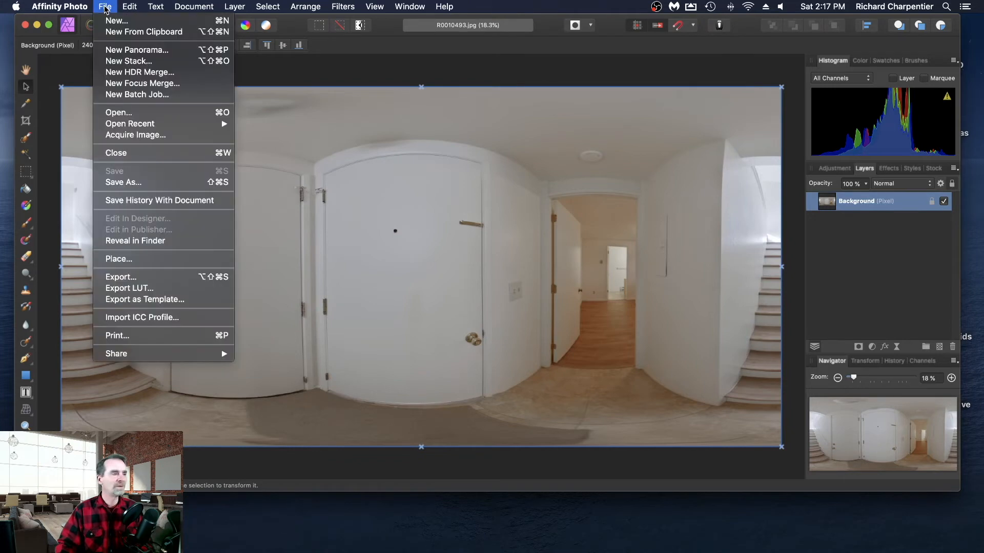
click(152, 154)
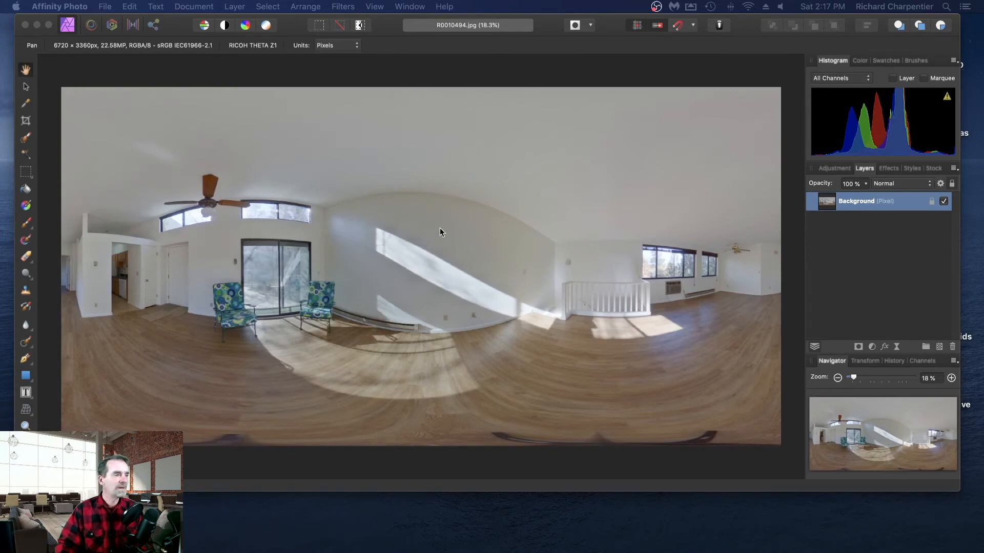
- Apply an equirectangular live projection to the living room panorama's background layer
click(234, 8)
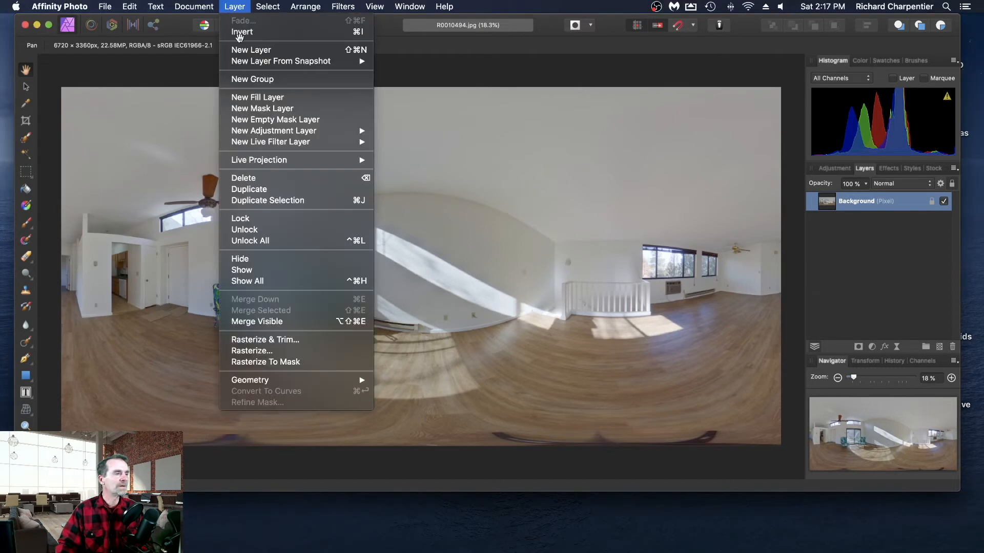
mouse_move(292, 162)
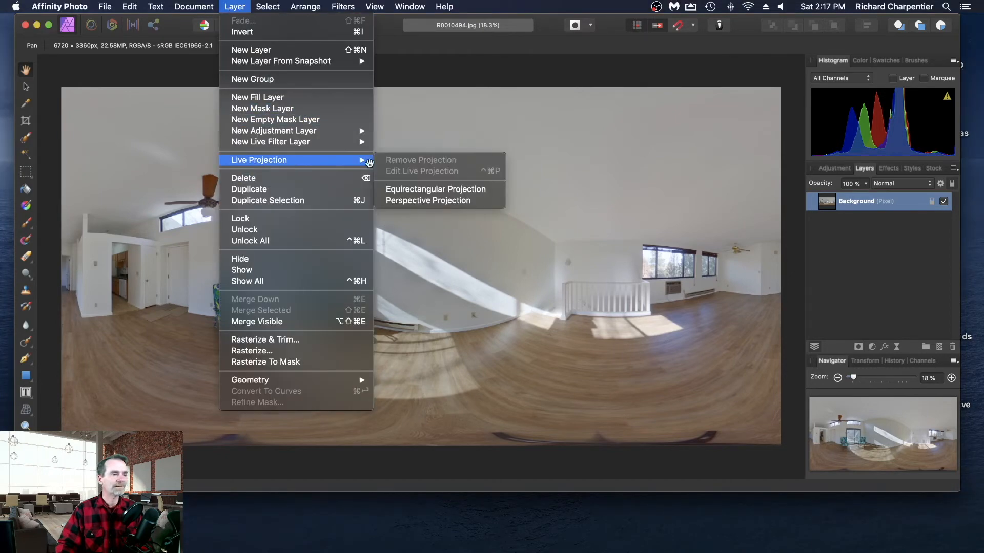
click(487, 190)
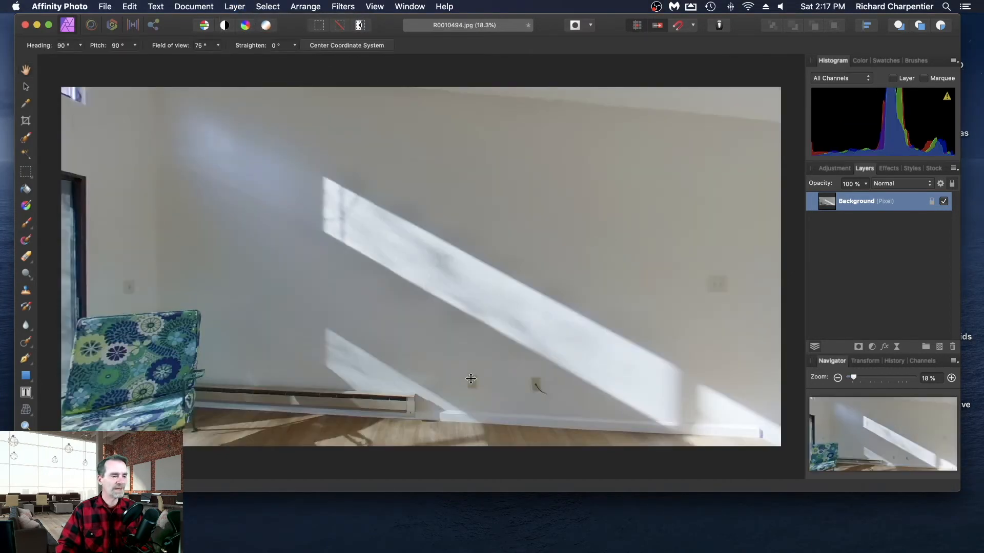
- Paint out the tripod on the living room's wood floor with the Inpainting Brush Tool
drag(468, 379, 464, 531)
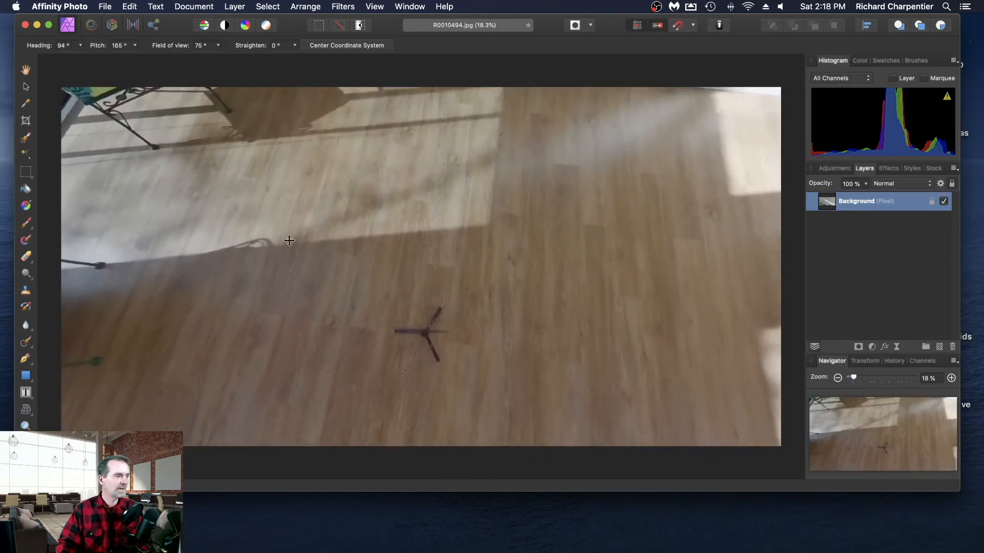
click(26, 343)
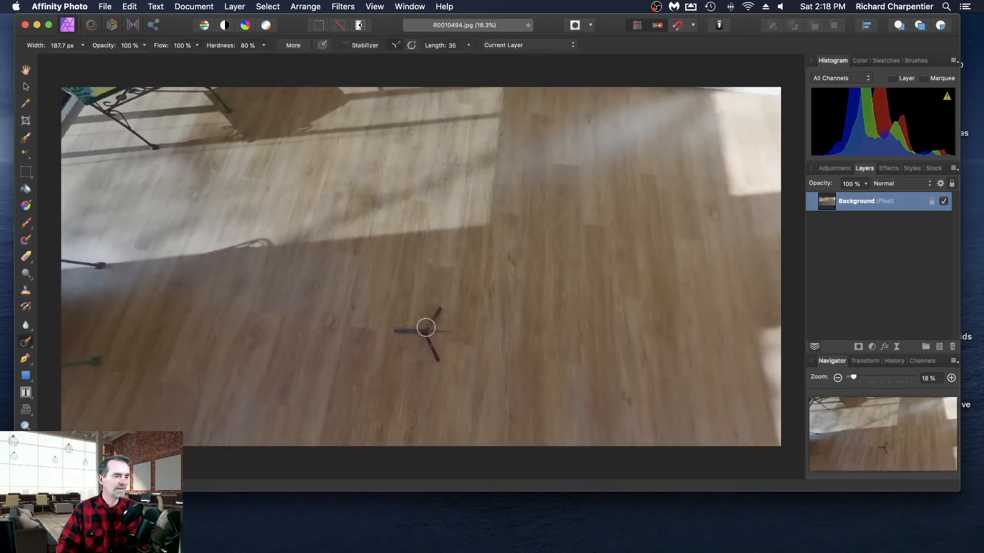
mouse_move(424, 331)
mouse_down()
mouse_move(437, 309)
mouse_move(427, 325)
mouse_move(437, 346)
mouse_move(440, 333)
mouse_move(395, 331)
mouse_up()
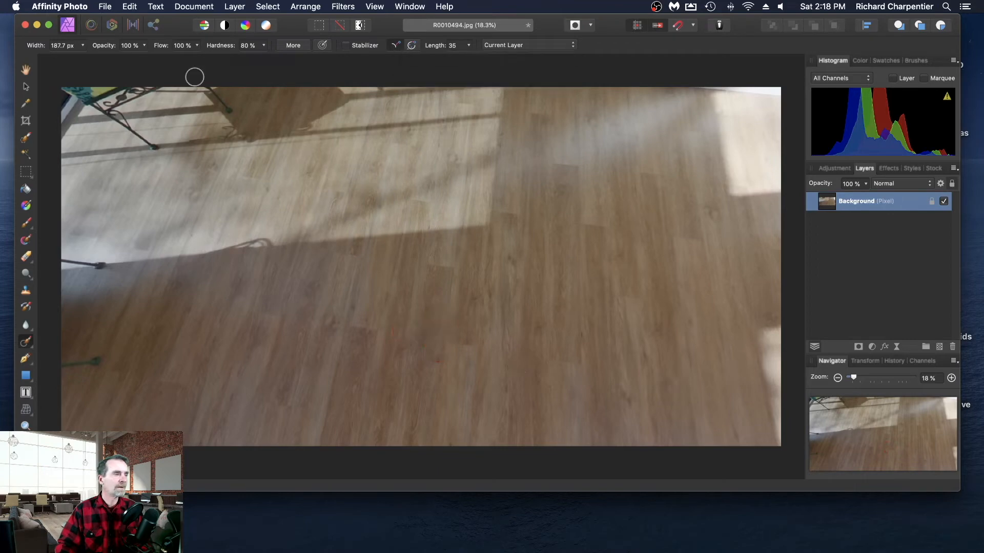
- Remove the live projection from the retouched living room panorama
click(231, 7)
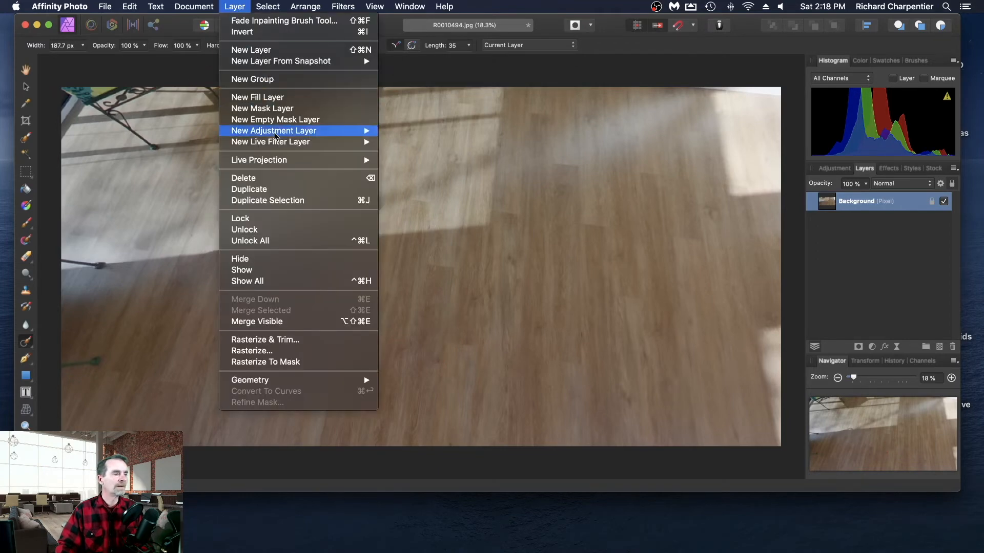
mouse_move(290, 161)
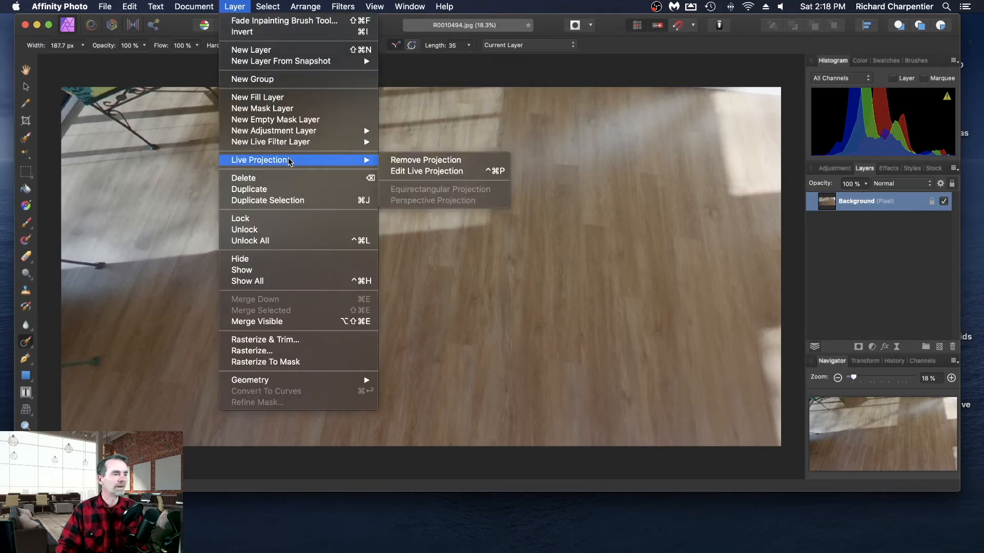
click(440, 160)
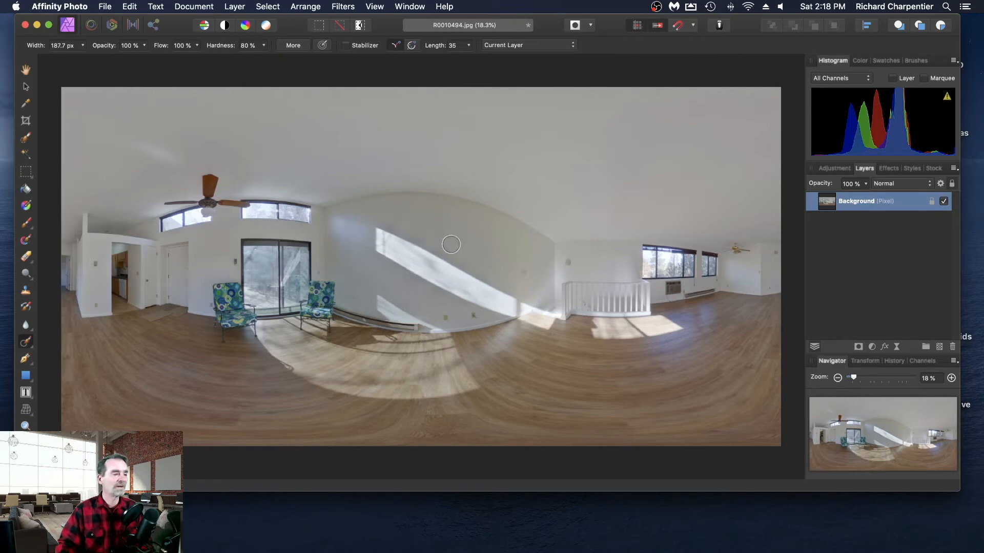
- Save and close the living room panorama, and open the bedroom panorama R0010495.jpg
click(105, 7)
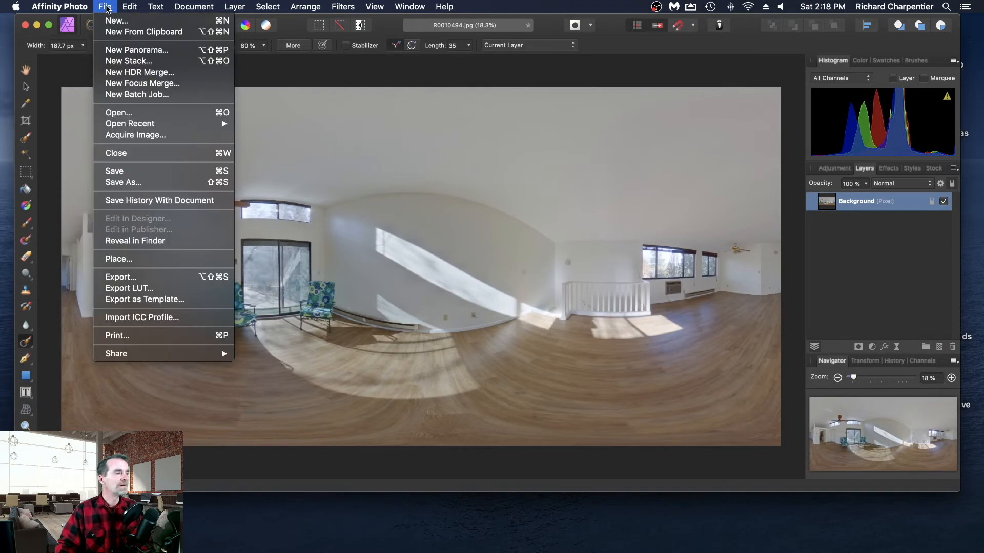
click(152, 153)
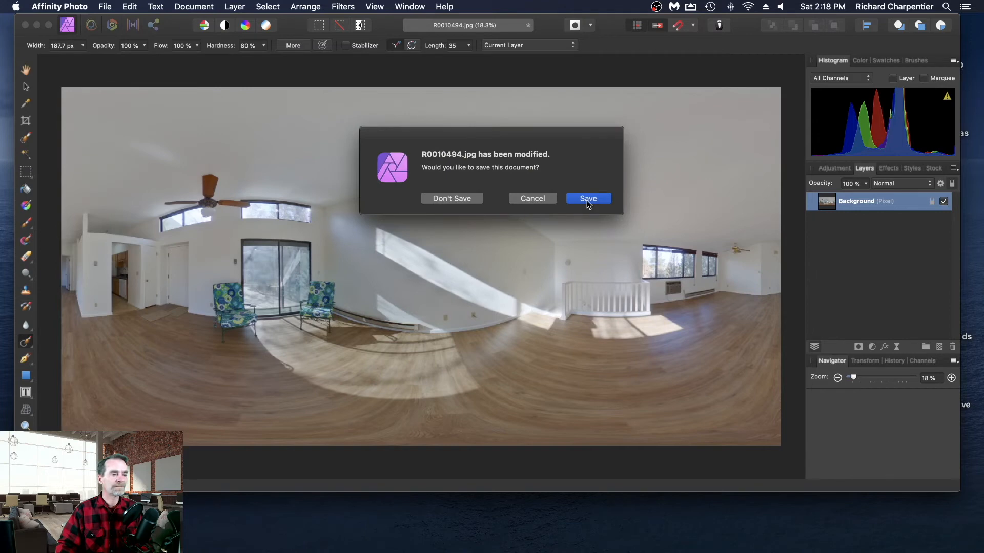
click(588, 203)
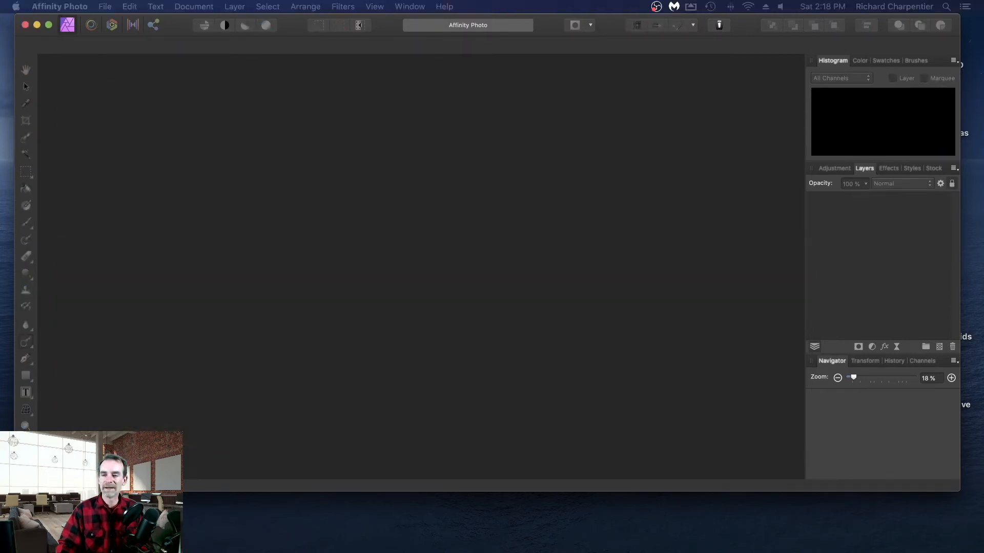
drag(339, 231, 360, 238)
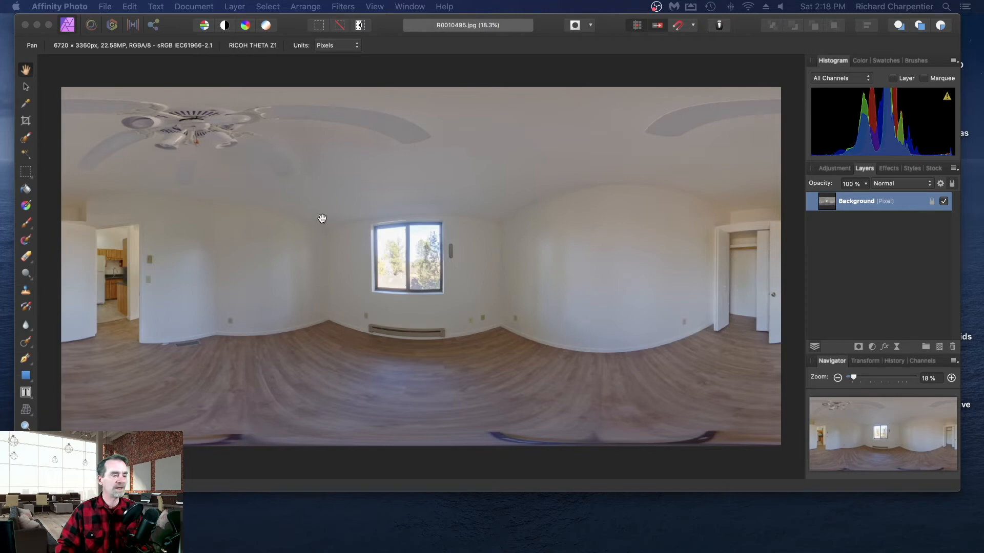
- Apply an equirectangular live projection to the bedroom panorama's background layer and aim it down at the tripod on the floor
click(241, 9)
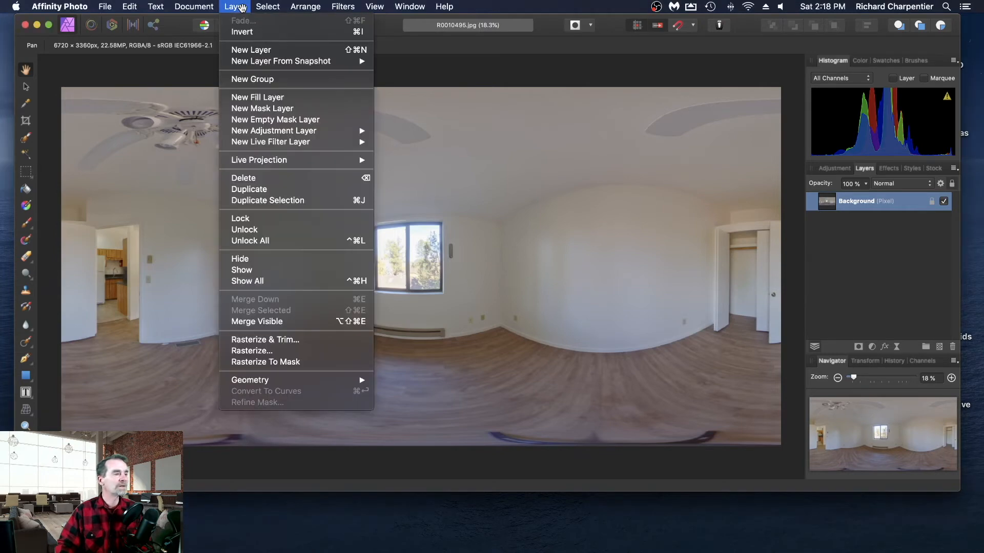
mouse_move(295, 162)
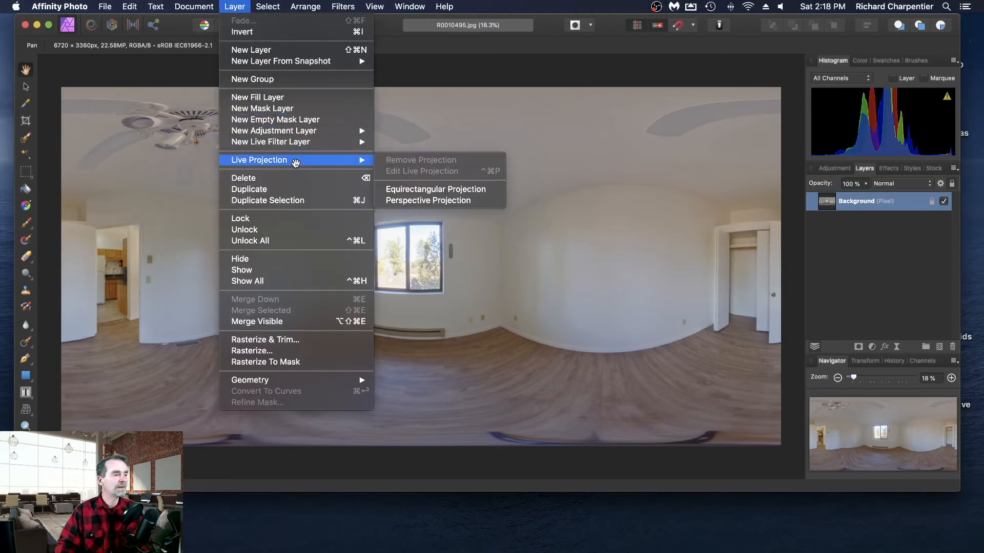
click(451, 189)
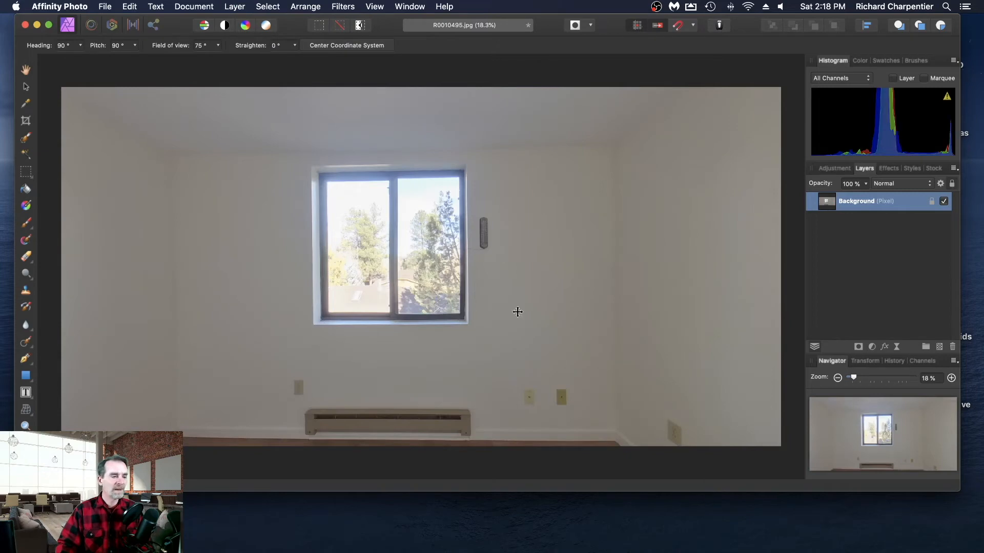
drag(516, 310, 494, 474)
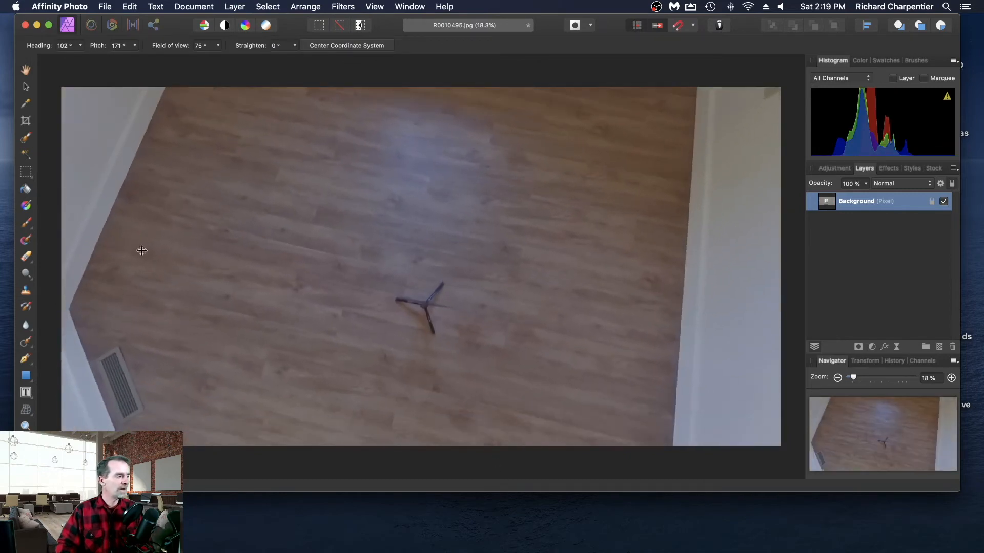
- Paint out the tripod on the bedroom's wood floor with the Inpainting Brush Tool, and remove the live projection
click(25, 342)
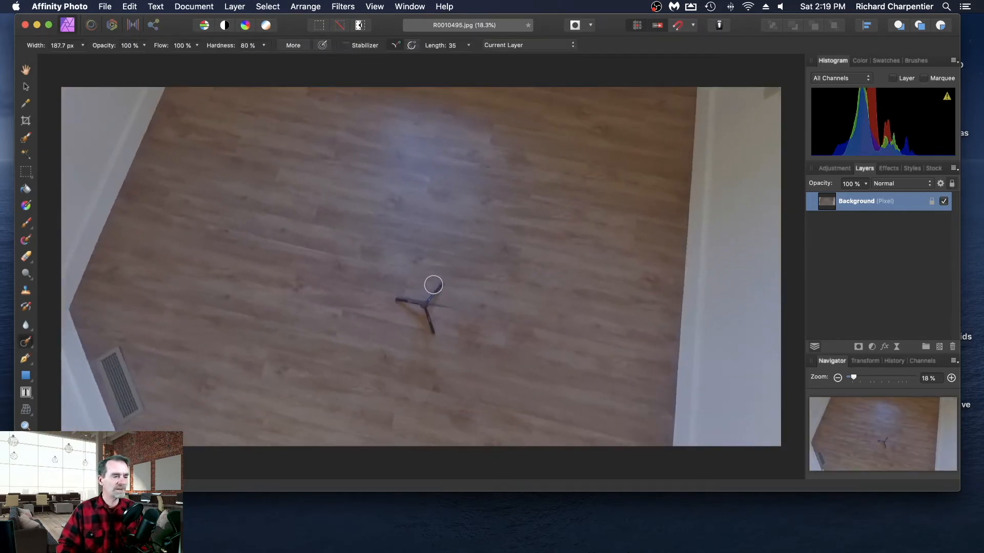
mouse_move(440, 283)
mouse_down()
mouse_move(434, 324)
mouse_move(422, 302)
mouse_move(396, 299)
mouse_move(423, 309)
mouse_move(437, 336)
mouse_up()
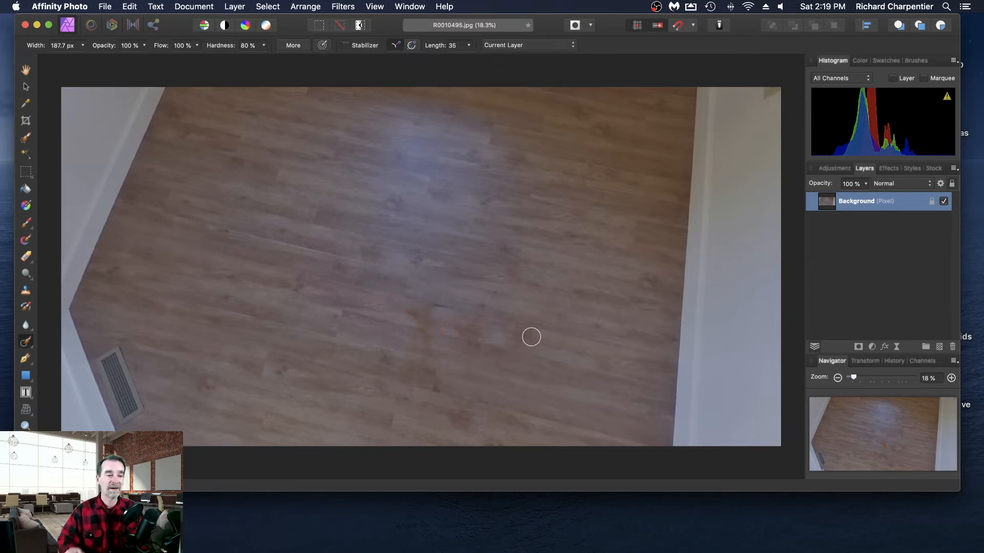
click(233, 6)
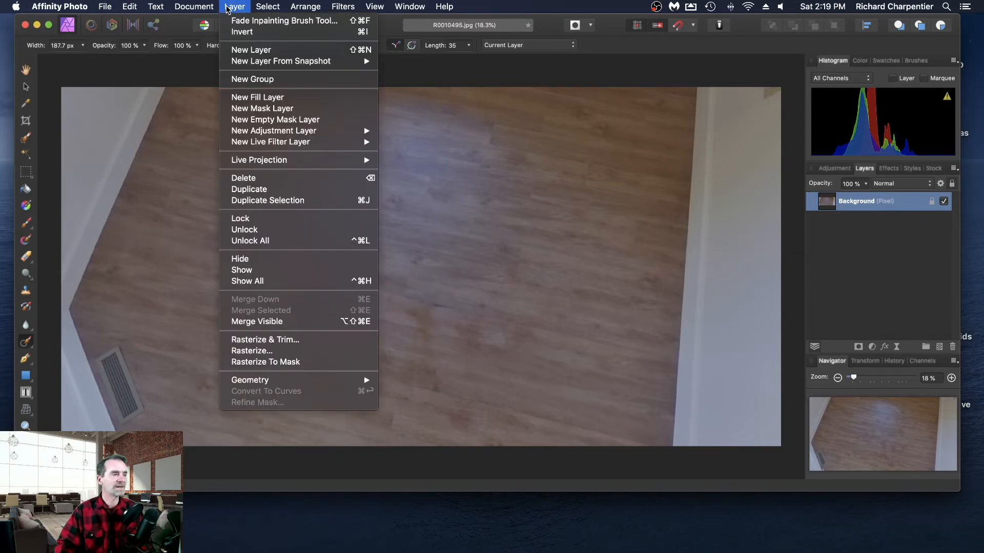
mouse_move(308, 161)
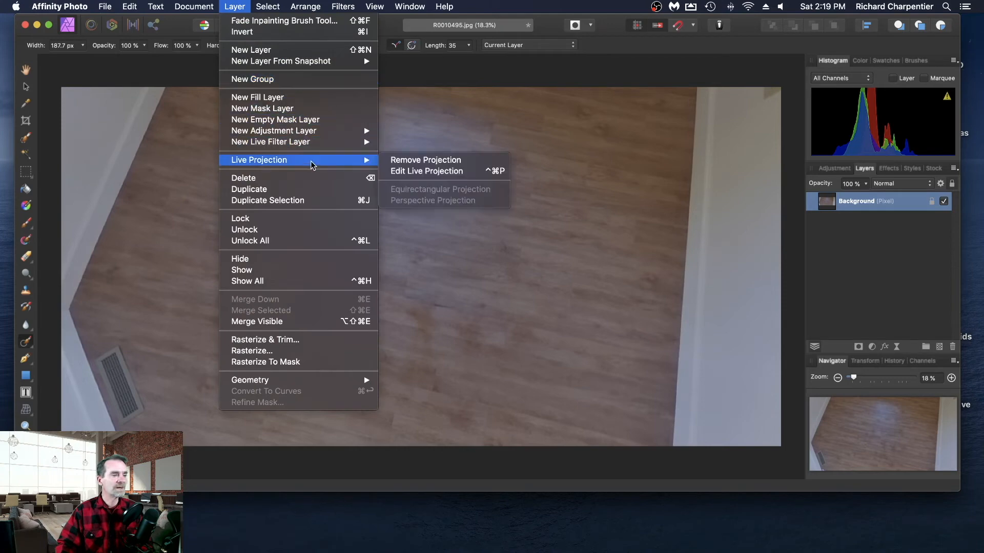
click(424, 161)
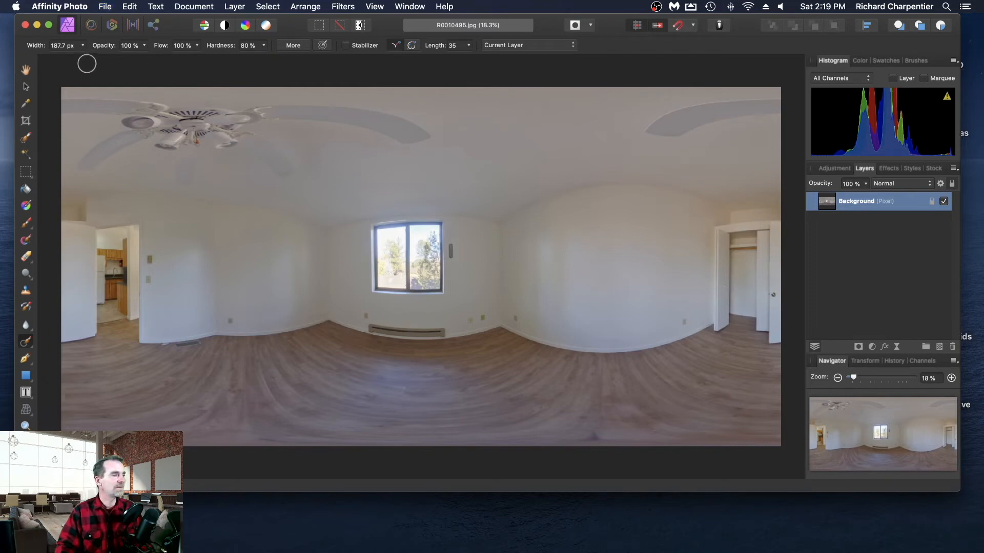
- Close the retouched bedroom panorama and open the bathroom panorama R0010496.jpg
click(115, 8)
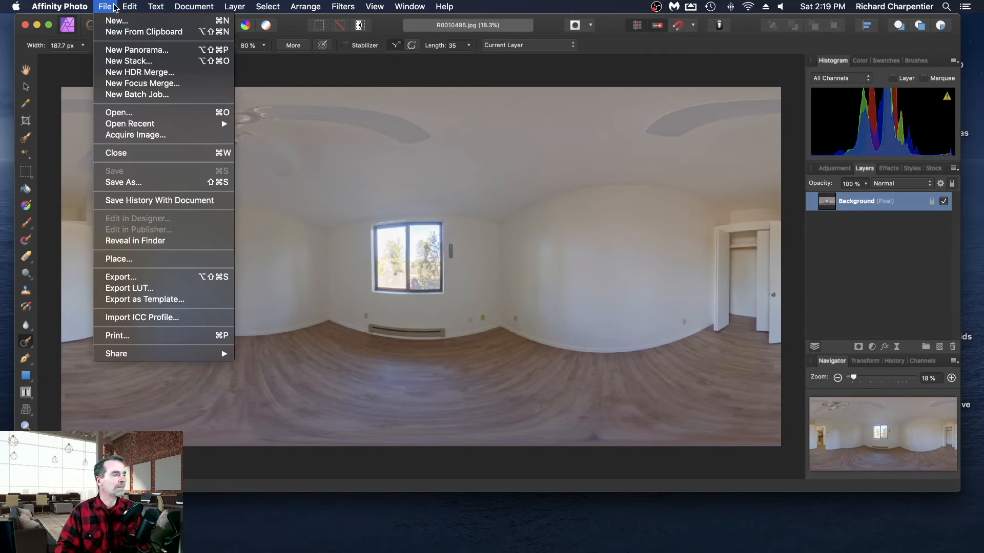
click(137, 152)
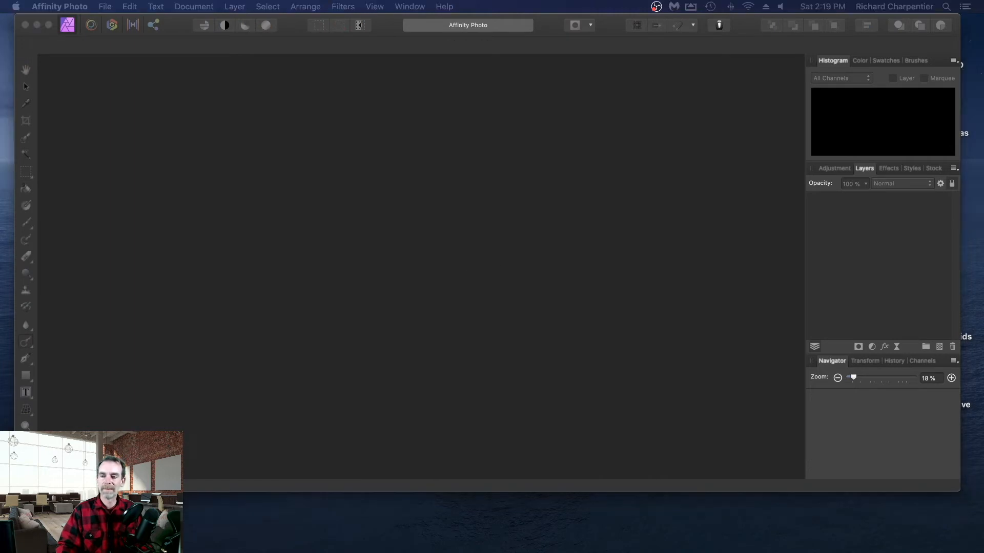
drag(983, 213, 400, 203)
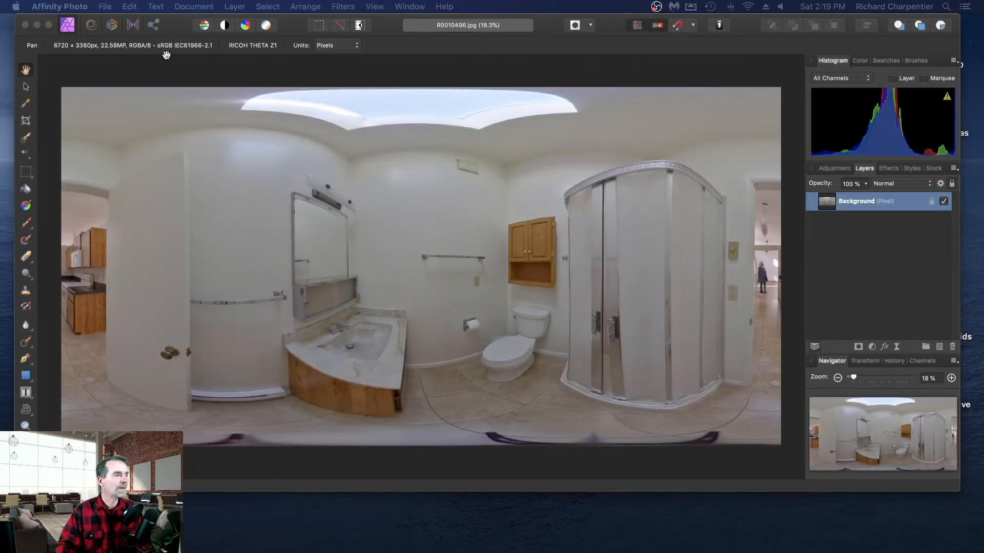
- Apply an equirectangular live projection to the bathroom panorama's background layer and aim it down at the tripod on the tiles
click(278, 139)
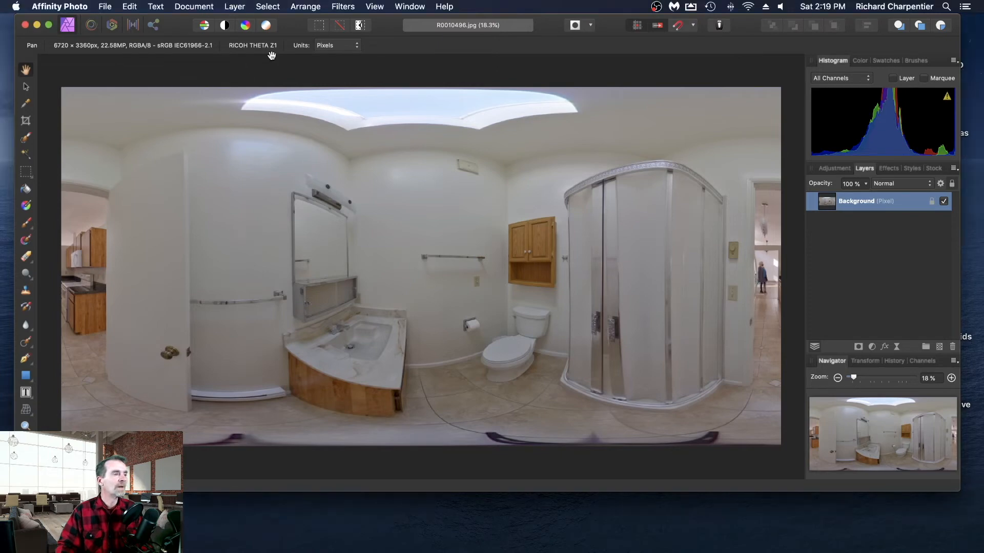
click(235, 7)
mouse_move(279, 163)
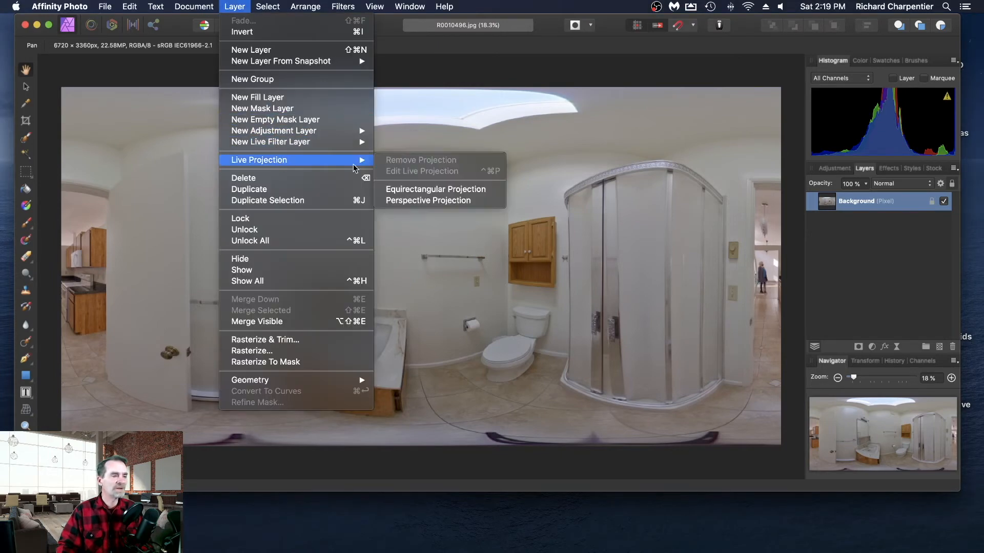
click(449, 193)
drag(552, 317, 526, 499)
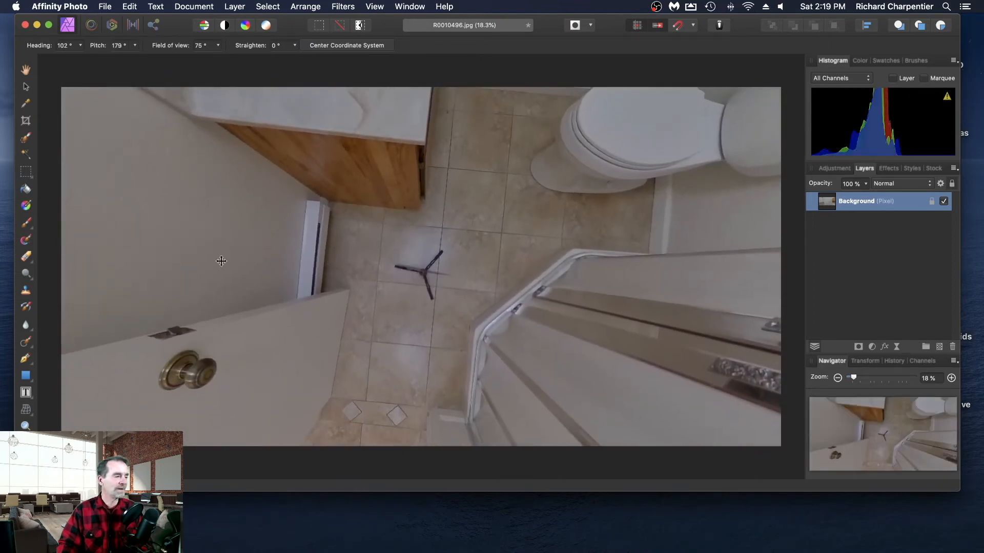
- Paint out the tripod on the bathroom's tile floor with the Inpainting Brush Tool, and remove the live projection
click(25, 343)
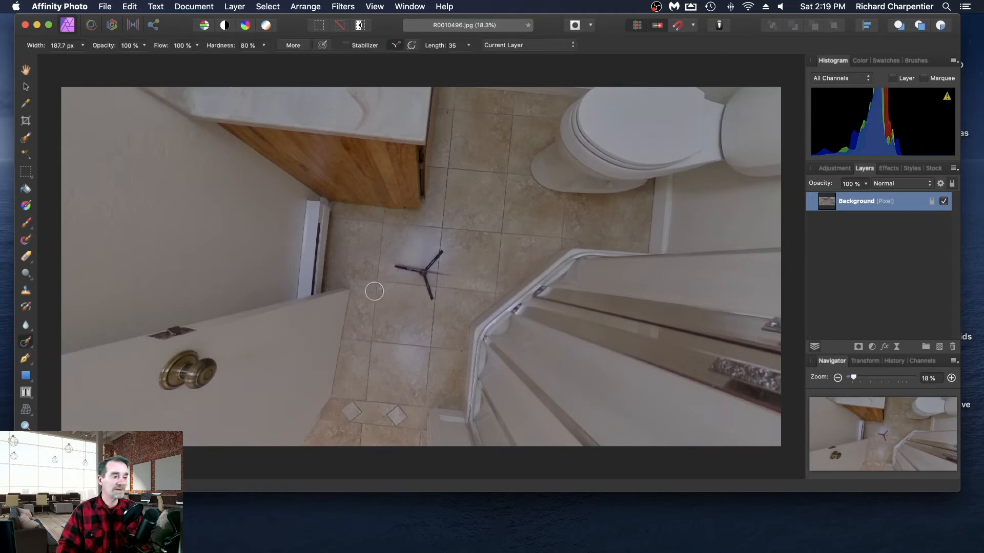
mouse_move(438, 254)
mouse_down()
mouse_move(423, 272)
mouse_move(442, 274)
mouse_move(403, 267)
mouse_move(432, 302)
mouse_up()
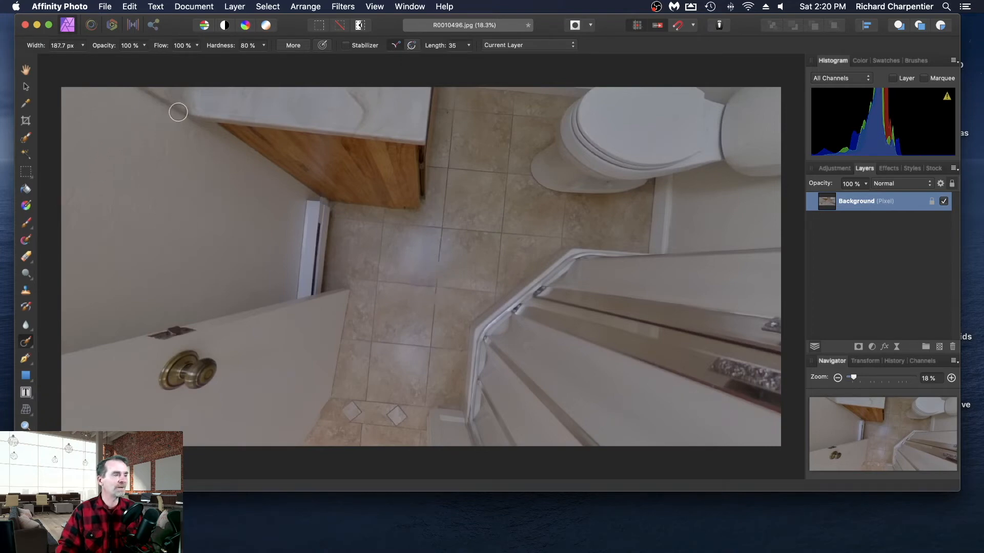
click(235, 5)
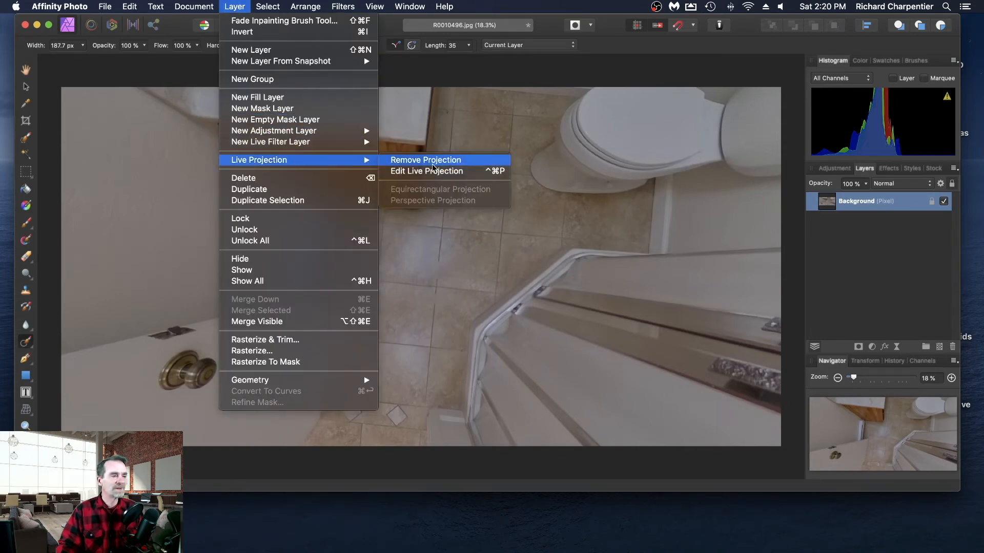
click(434, 161)
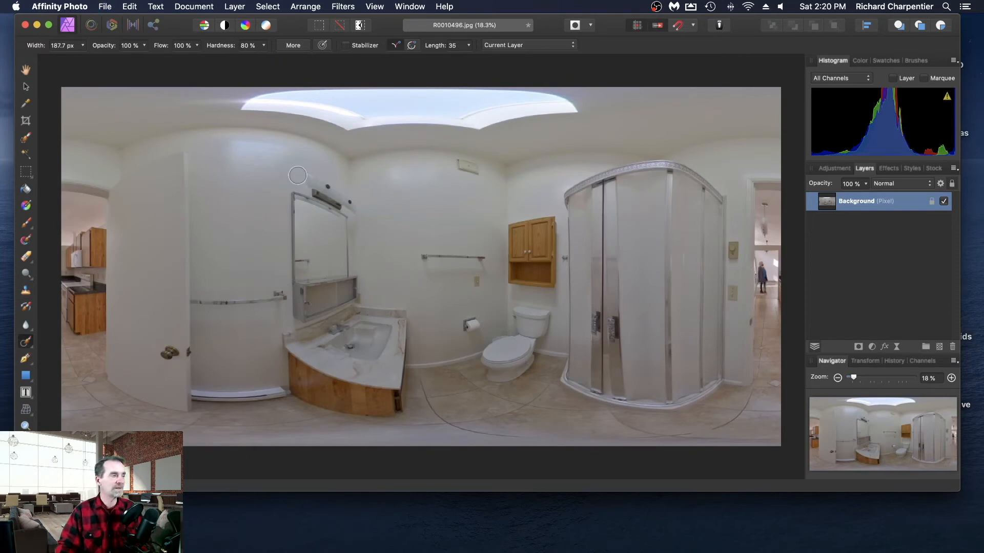
- Save and close the bathroom panorama, and open the kitchen panorama R0010497.jpg
key(super+s)
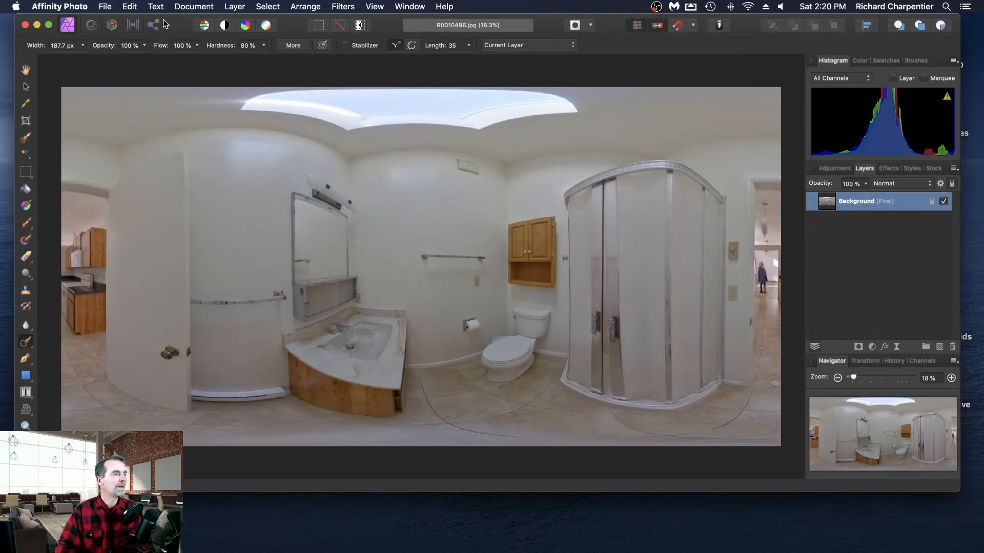
click(105, 6)
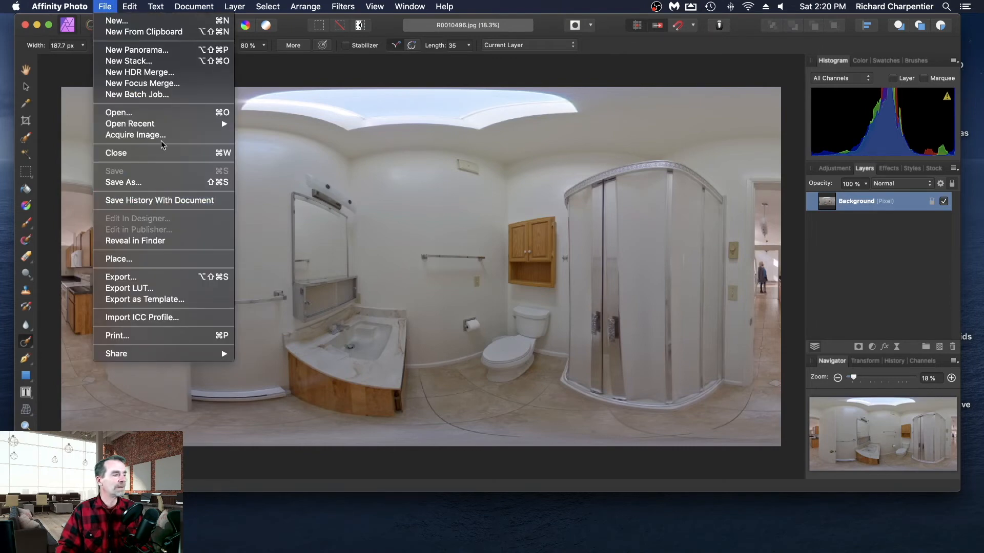
click(160, 155)
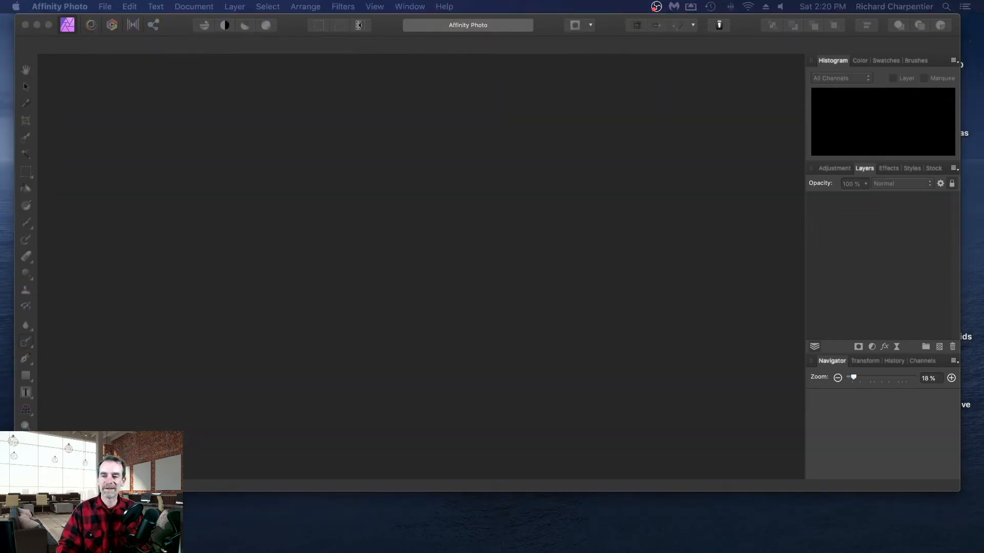
drag(441, 246, 372, 238)
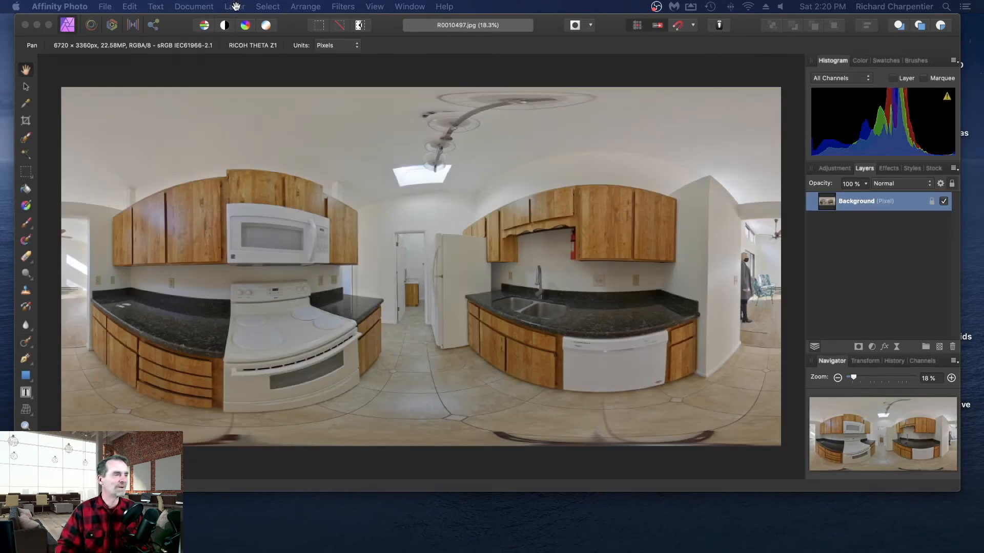
- Apply an equirectangular live projection to the kitchen panorama's background layer and aim it down at the tripod between the cabinets
click(236, 6)
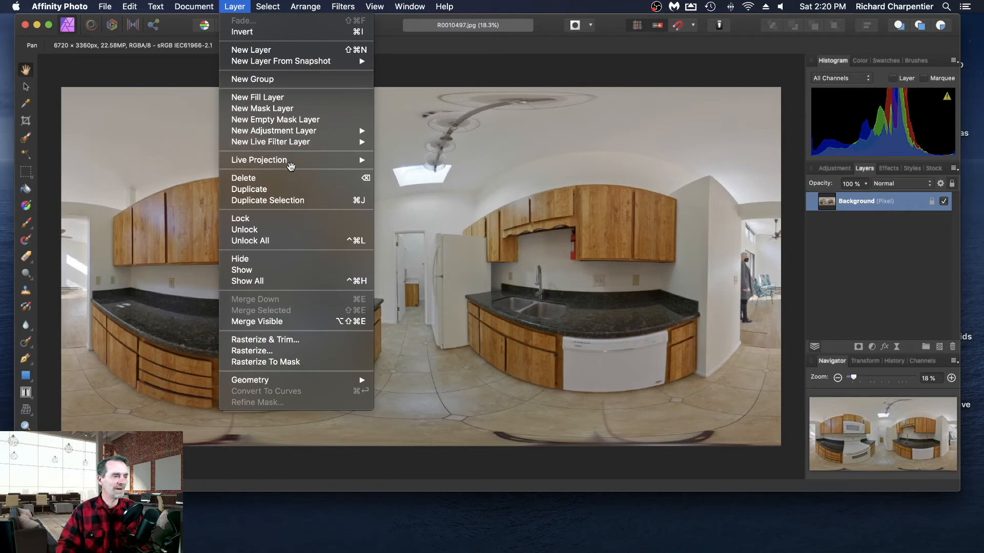
mouse_move(292, 163)
click(440, 190)
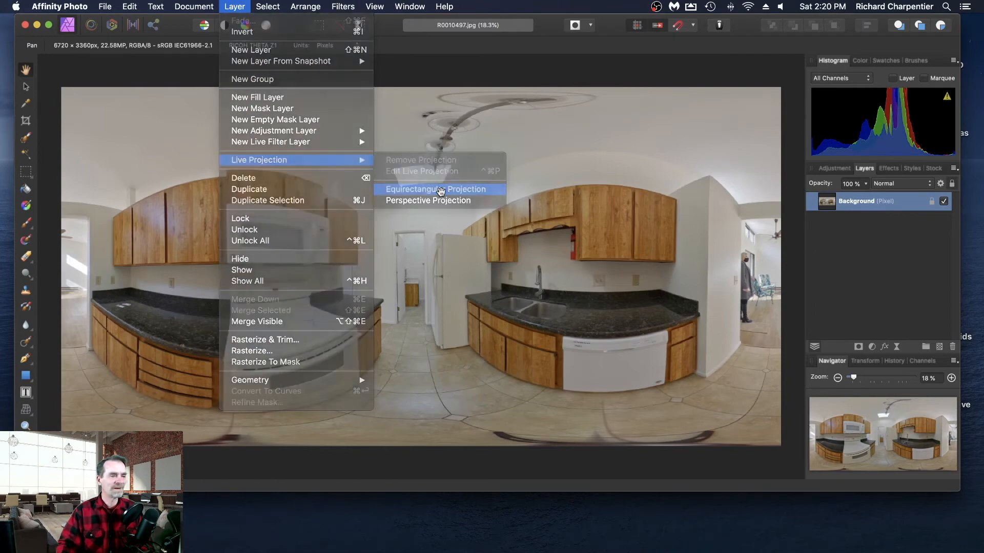
drag(429, 296, 445, 255)
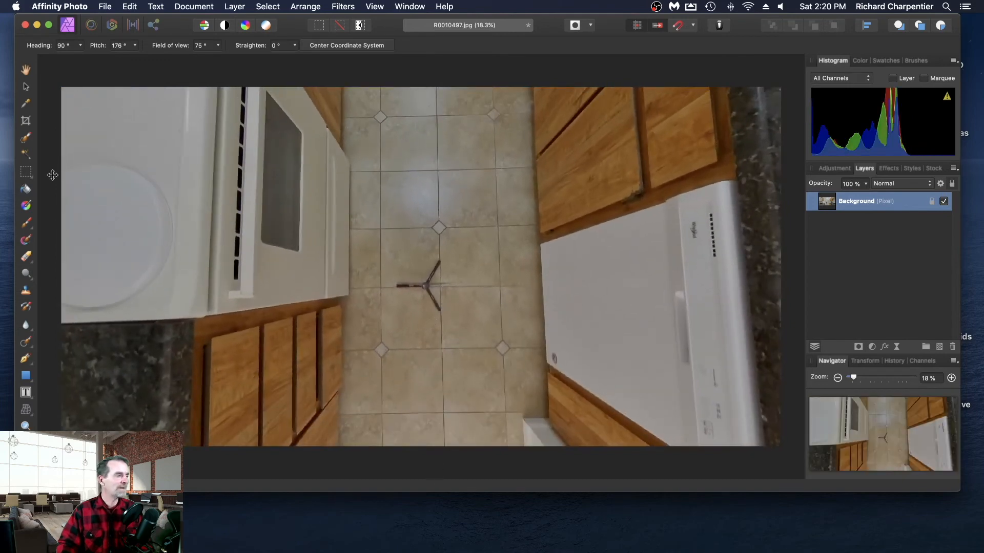
- Paint out the tripod on the kitchen's tile floor with the Inpainting Brush Tool, and remove the live projection
click(25, 342)
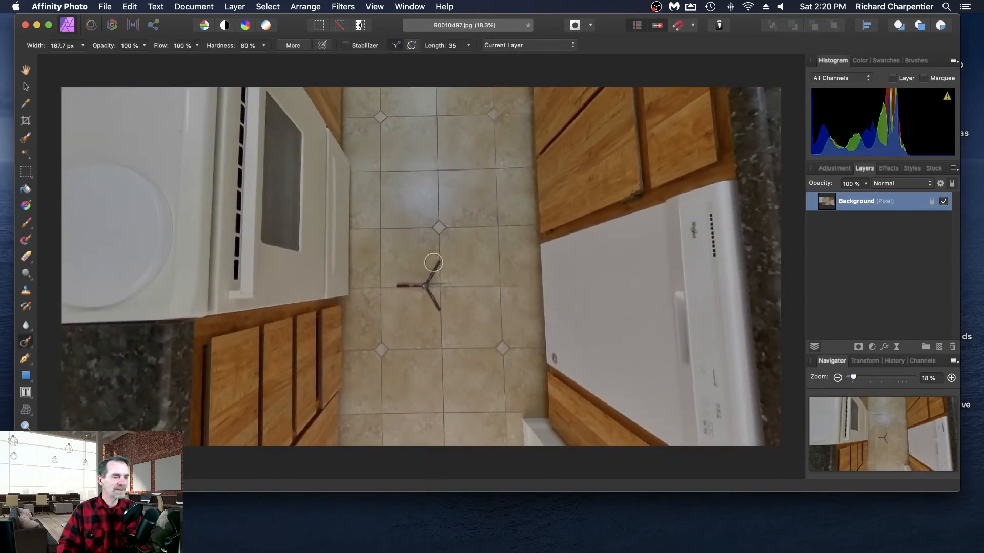
mouse_move(439, 258)
mouse_down()
mouse_move(426, 286)
mouse_move(437, 308)
mouse_move(425, 288)
mouse_move(416, 287)
mouse_up()
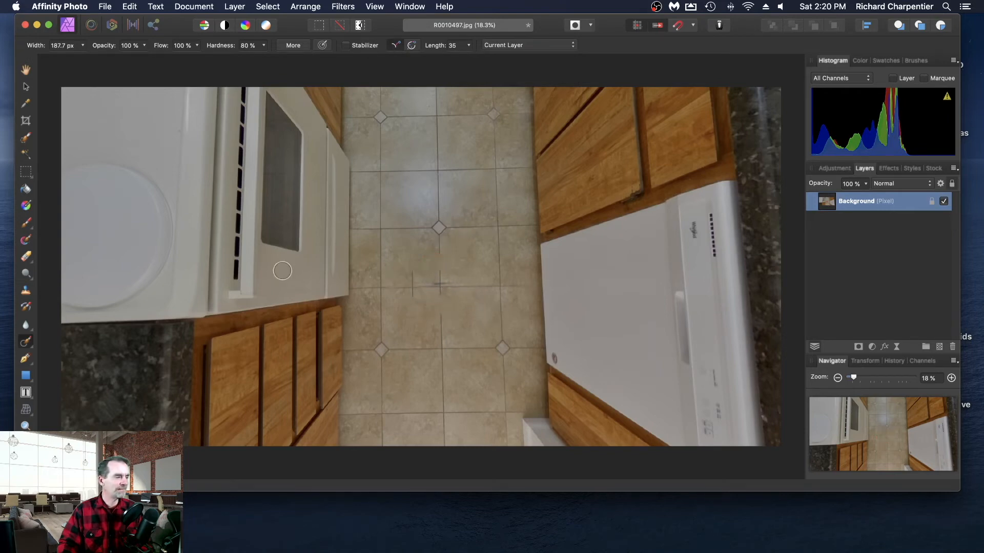
click(232, 8)
mouse_move(275, 164)
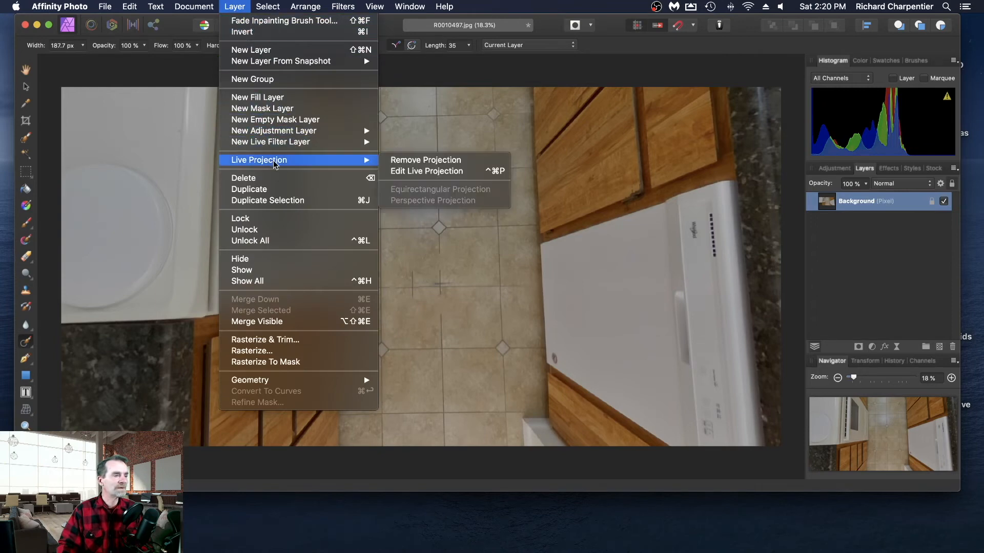
click(431, 162)
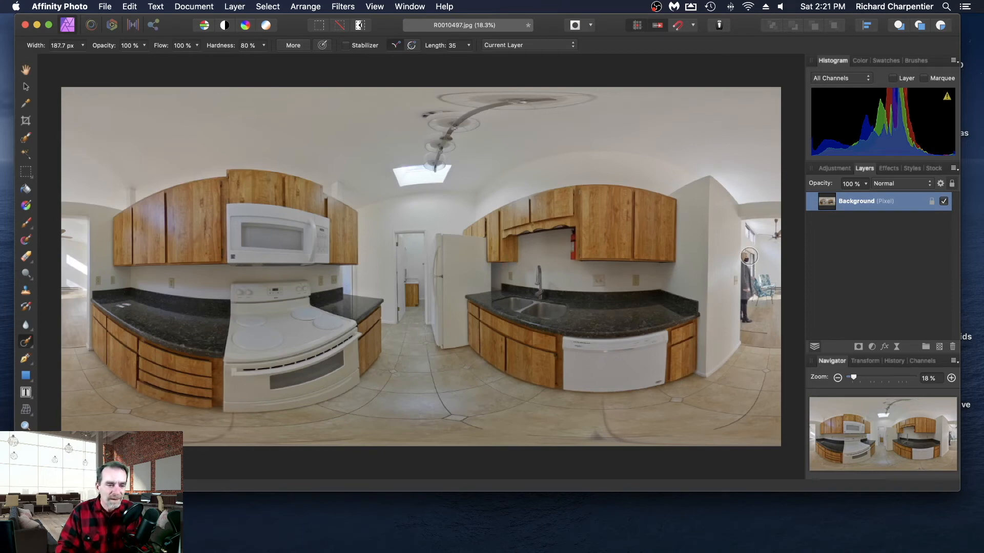
- Paint out the person standing in the doorway beside the kitchen with the Inpainting Brush Tool
mouse_move(749, 256)
mouse_down()
mouse_move(749, 318)
mouse_move(750, 291)
mouse_up()
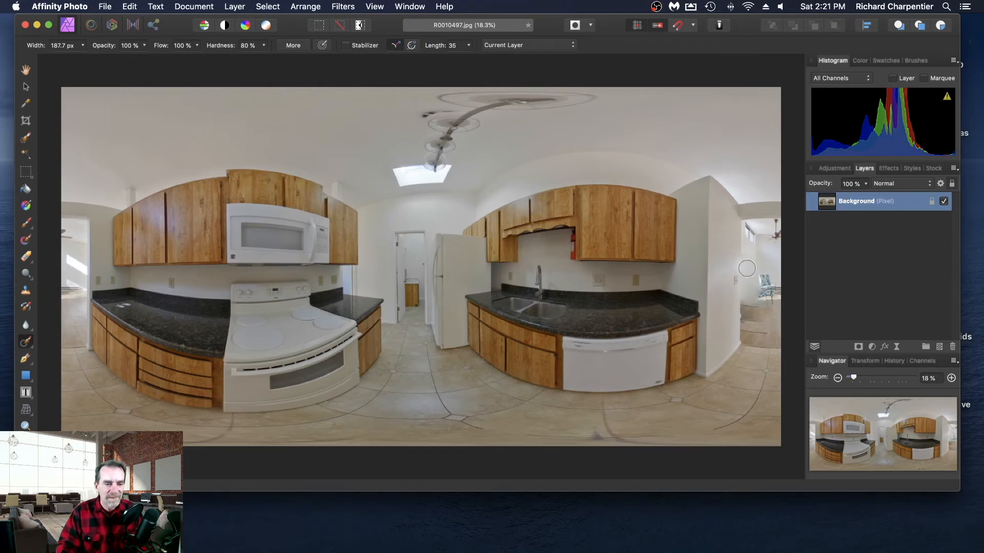
- Undo the inpainting of the person standing in the doorway beside the kitchen
key(super+plus)
key(super+plus)
key(super+plus)
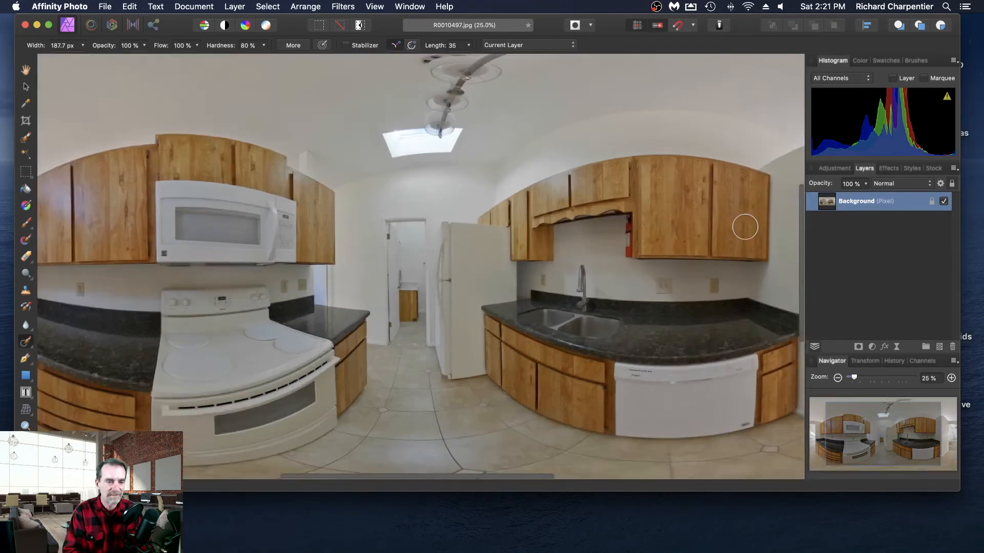
scroll(699, 250, right, 15)
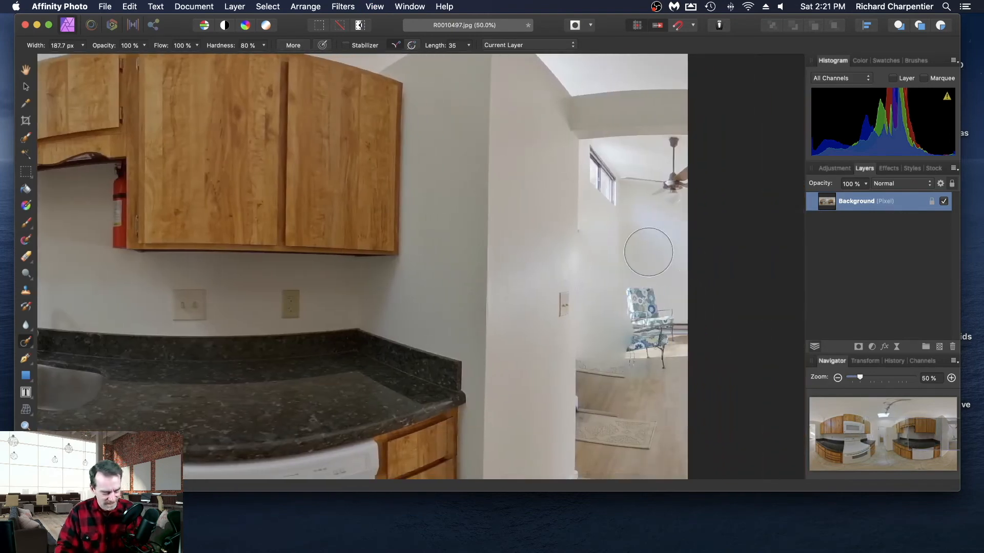
key(super+z)
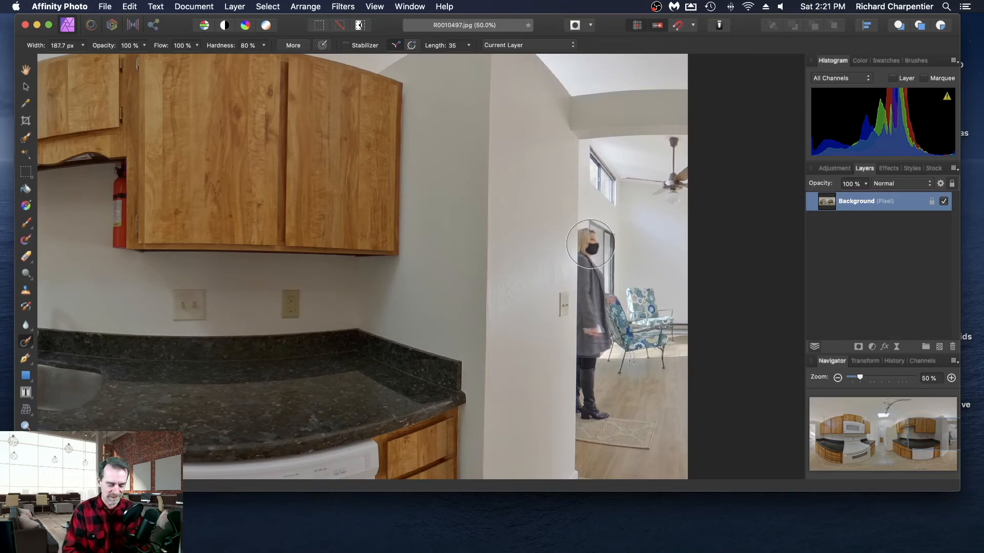
key(super+minus)
key(super+minus)
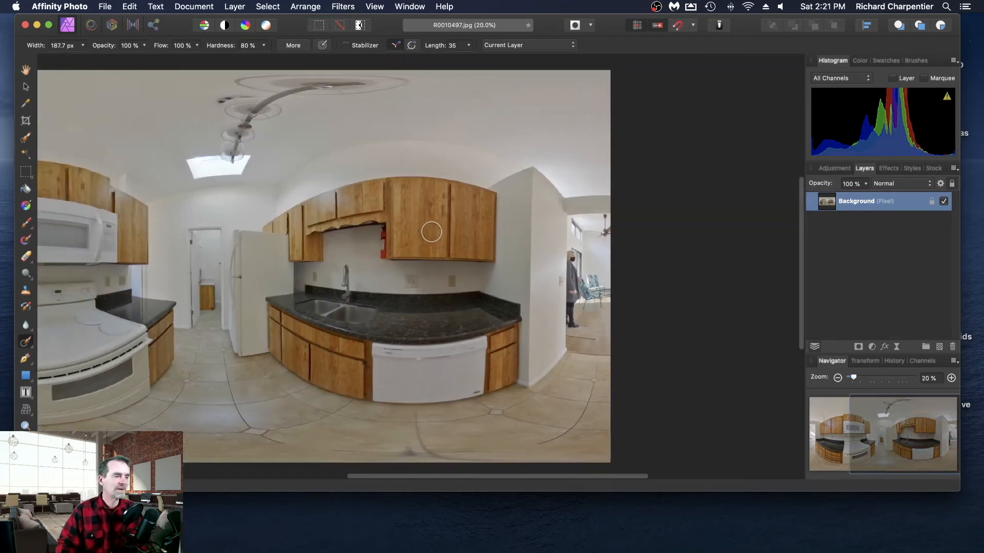
scroll(432, 232, left, 5)
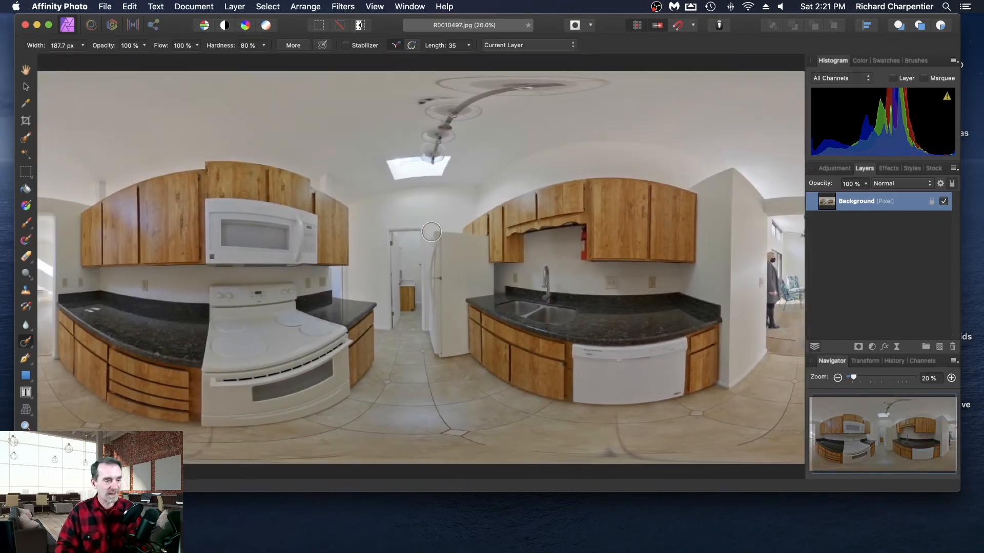
- Save and close the kitchen panorama, and minimize the Affinity Photo window
key(super+s)
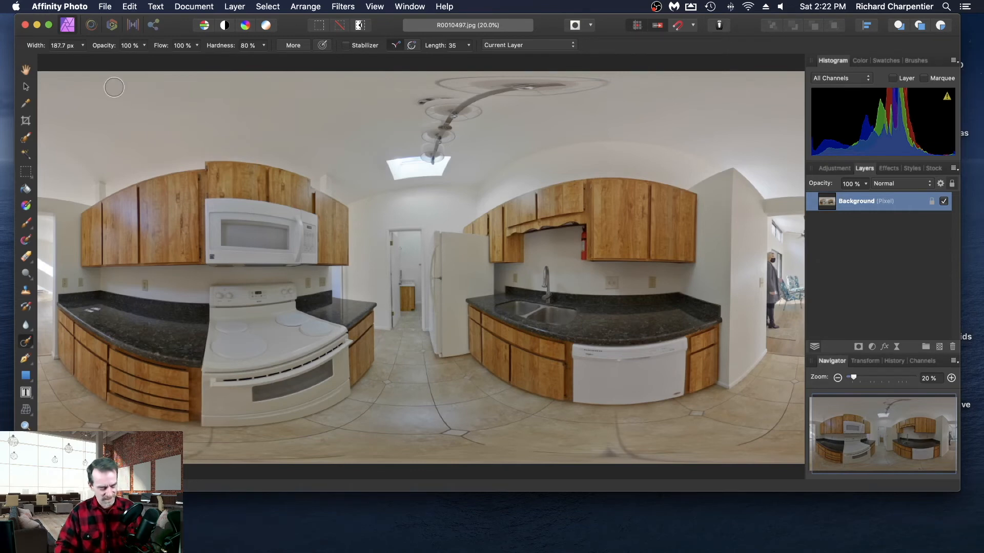
click(106, 7)
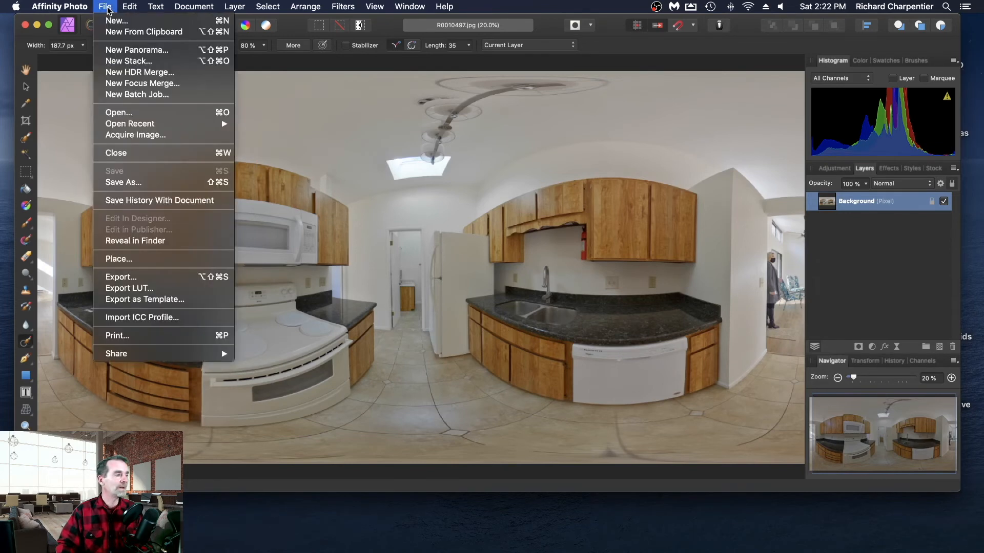
click(170, 153)
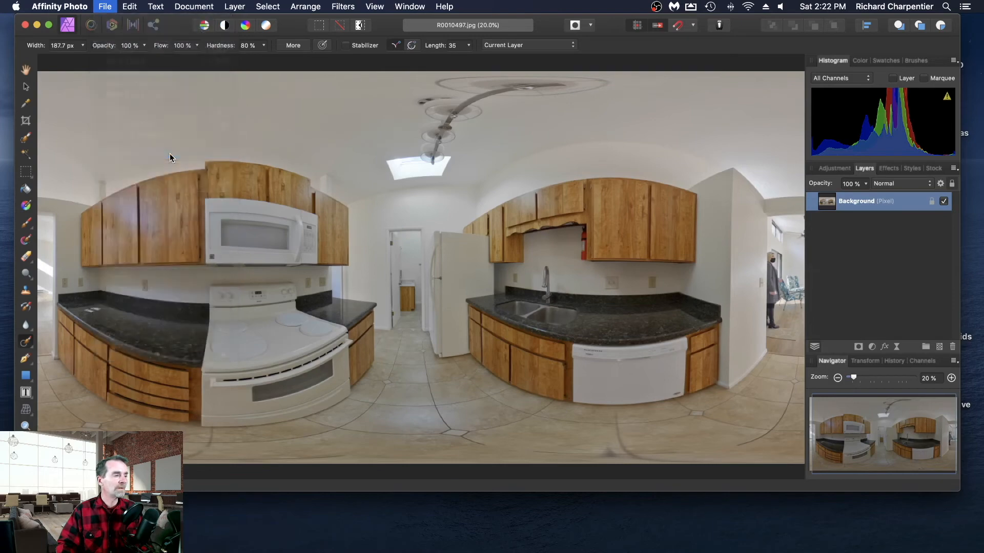
click(37, 25)
- Bring the Full Sized Panos folder window onto the desktop and inspect the panoramas R0010491.jpg through R0010494.jpg in Preview
drag(982, 117, 438, 42)
click(413, 188)
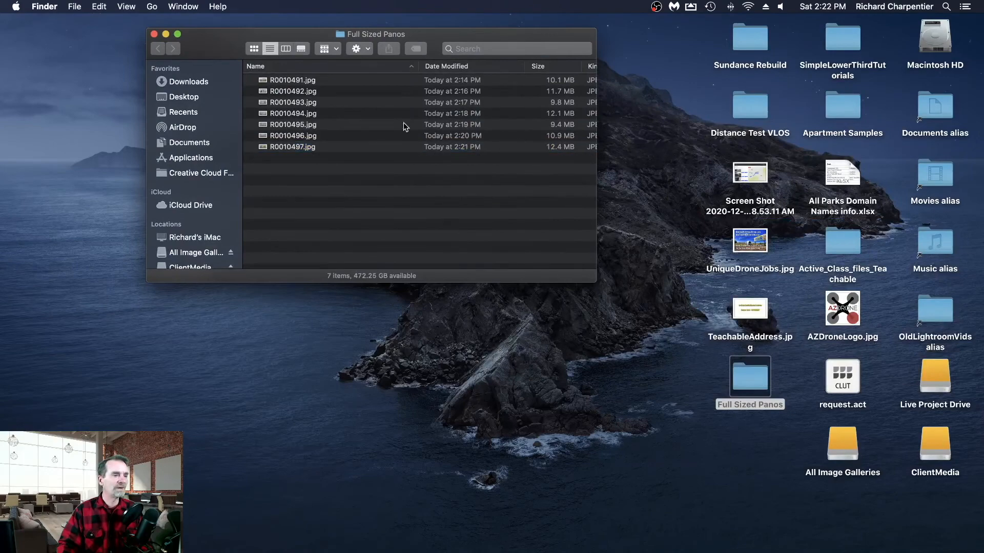
double_click(331, 79)
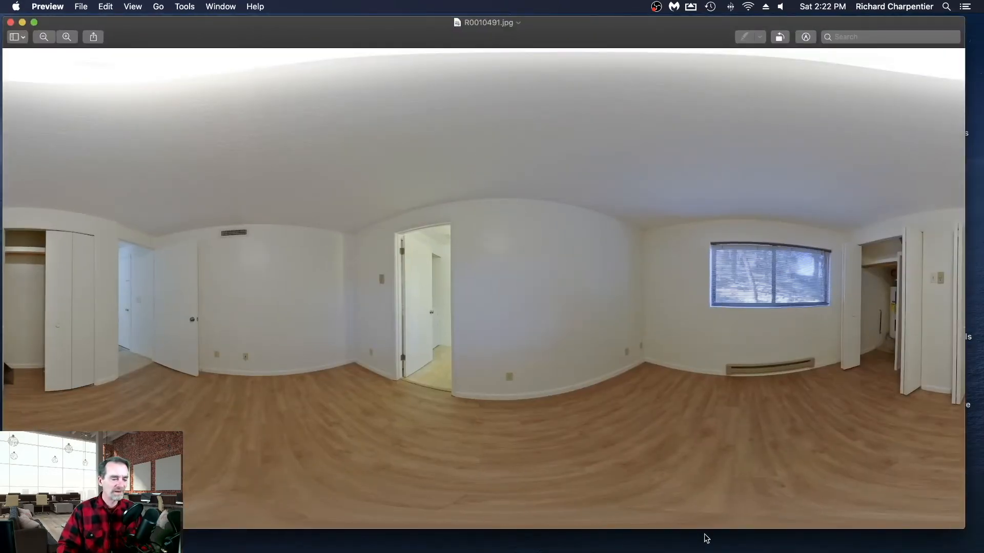
click(21, 22)
click(326, 91)
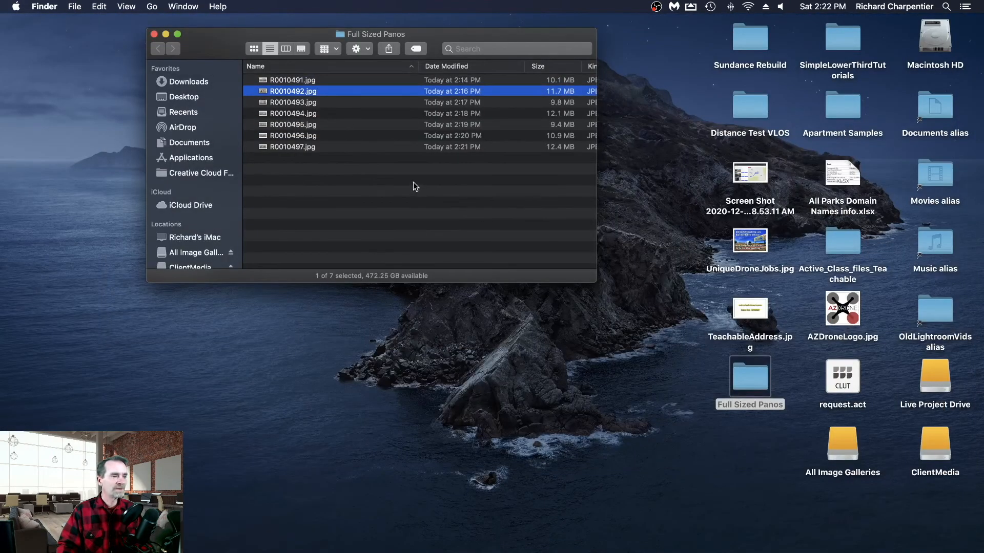
double_click(367, 93)
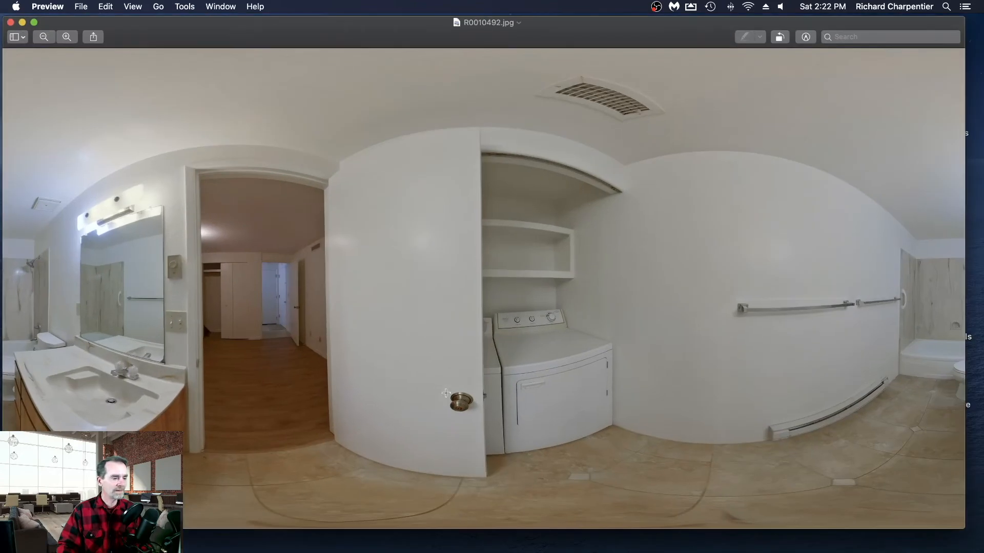
click(22, 22)
double_click(281, 104)
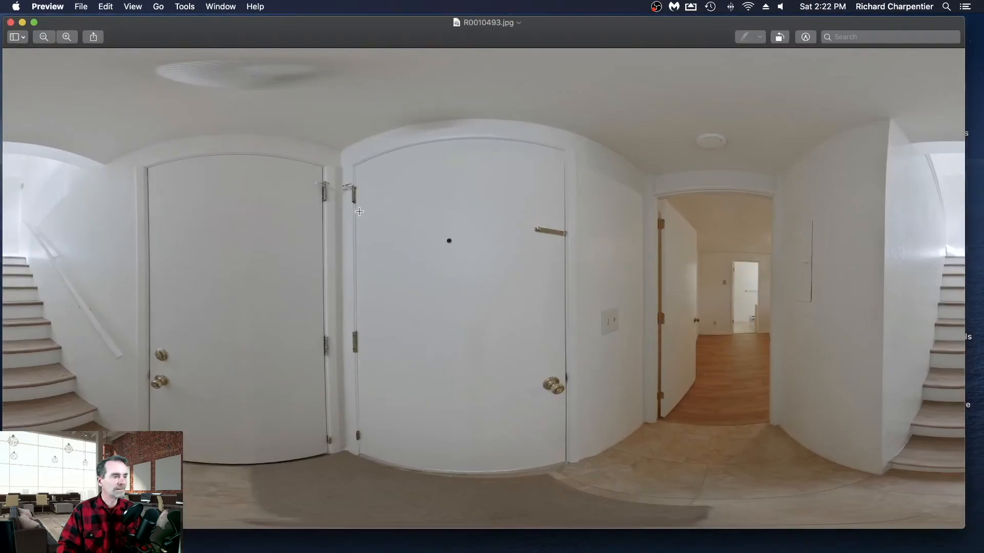
click(11, 23)
click(304, 114)
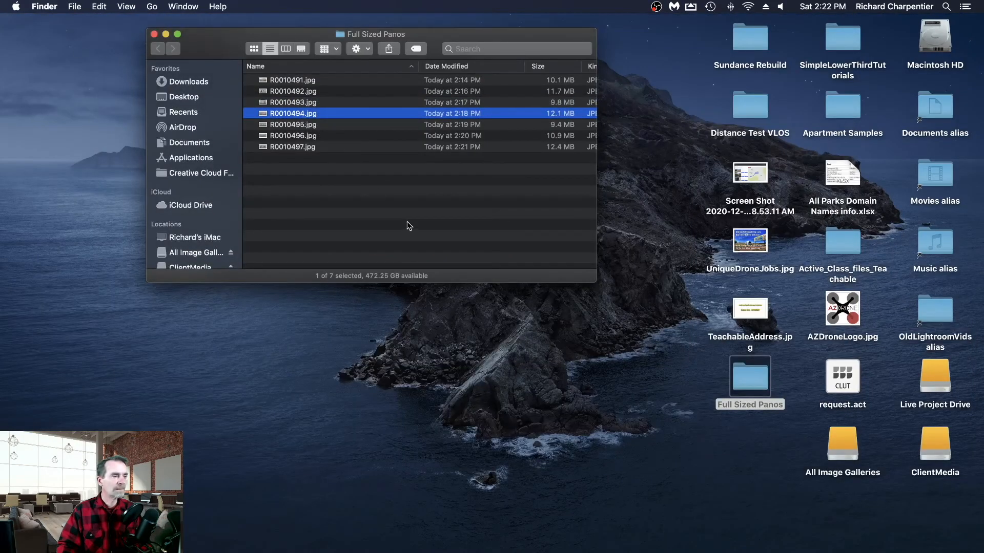
double_click(355, 112)
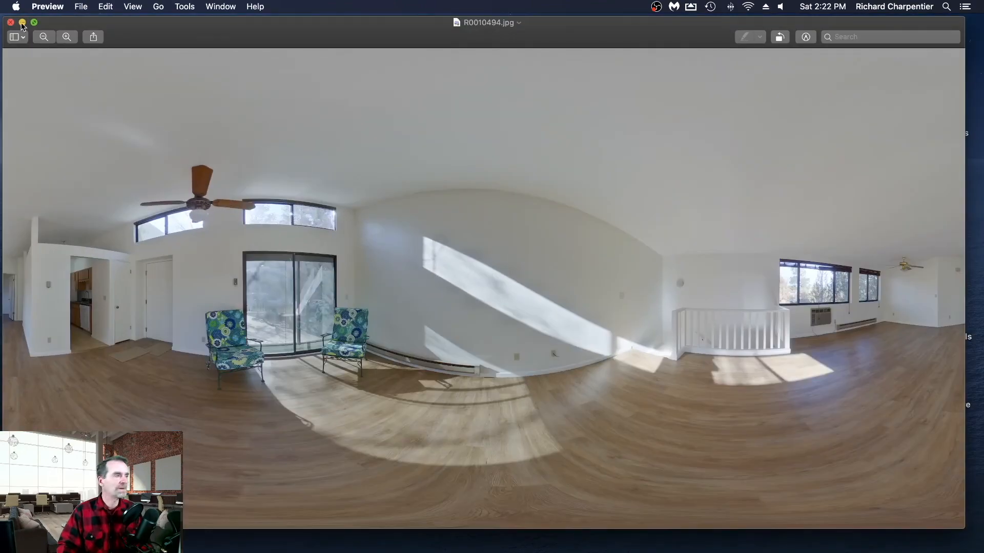
click(11, 23)
- Inspect the panoramas R0010495.jpg through R0010497.jpg in Preview, and close the Full Sized Panos folder window
double_click(314, 125)
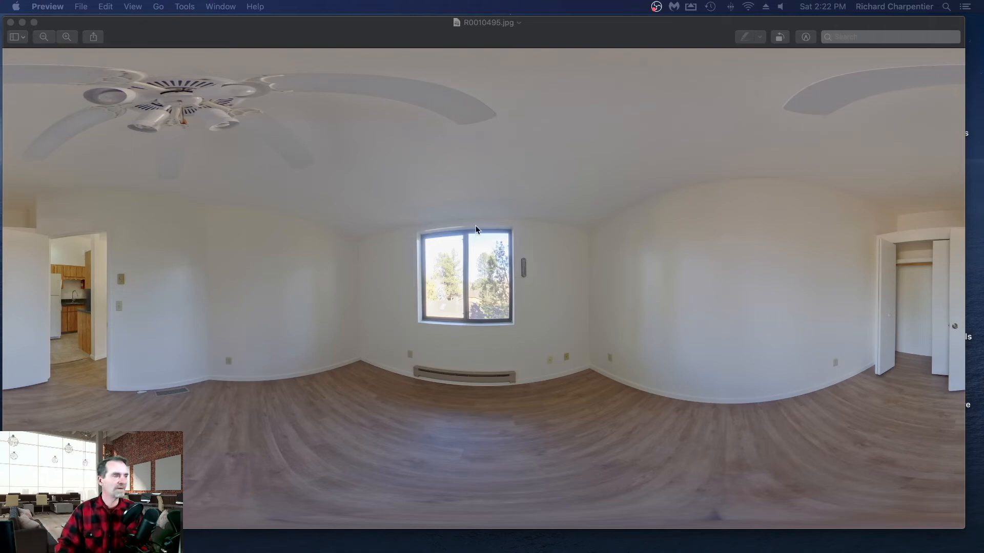
click(118, 46)
click(10, 21)
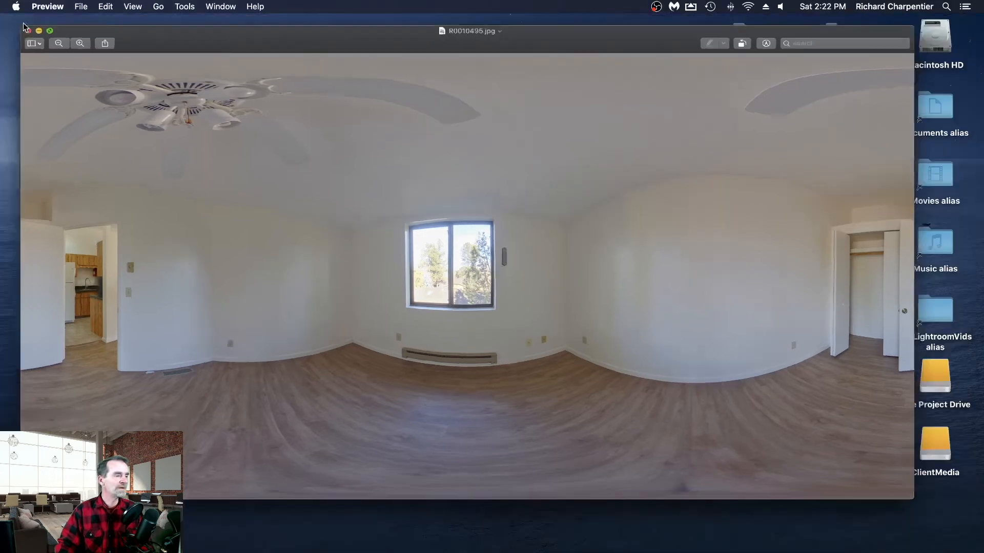
double_click(301, 137)
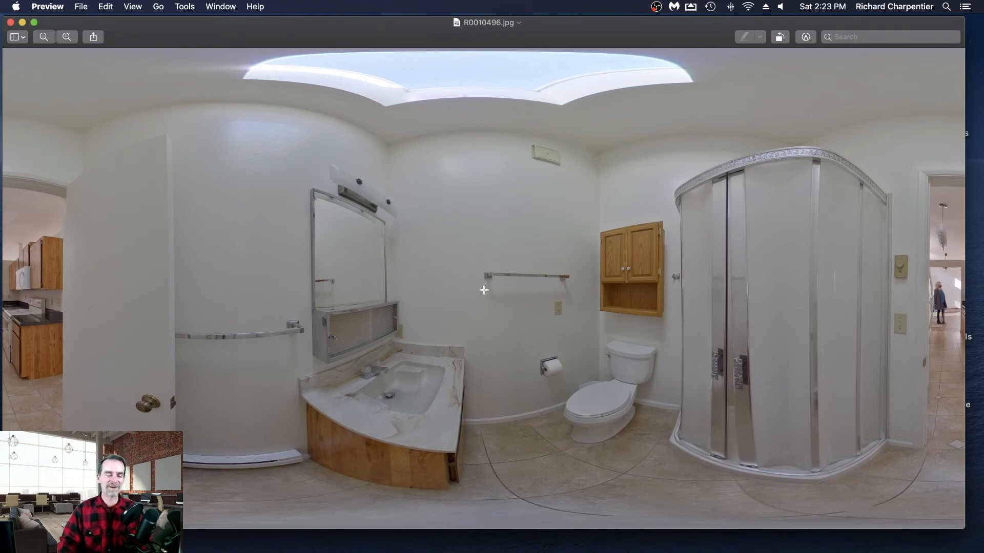
click(10, 22)
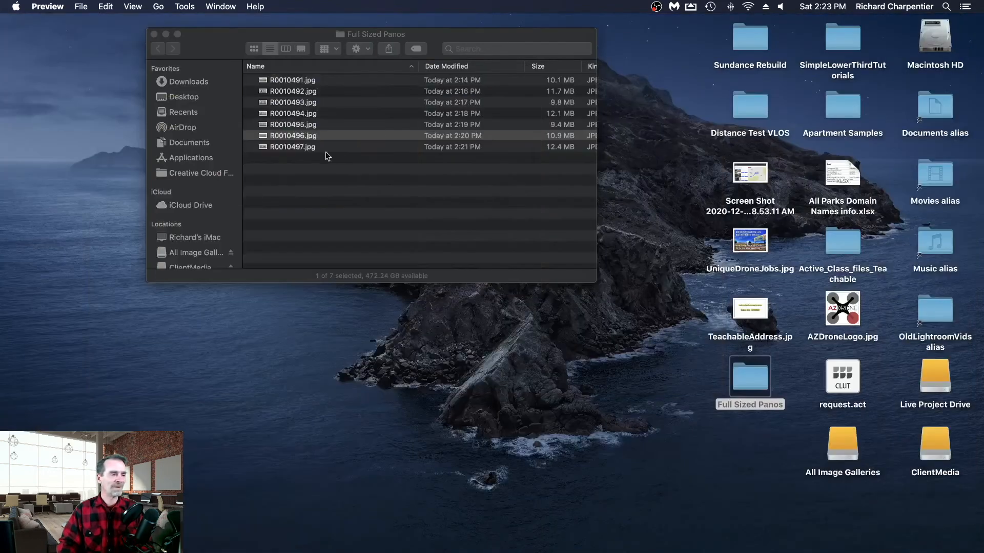
double_click(343, 147)
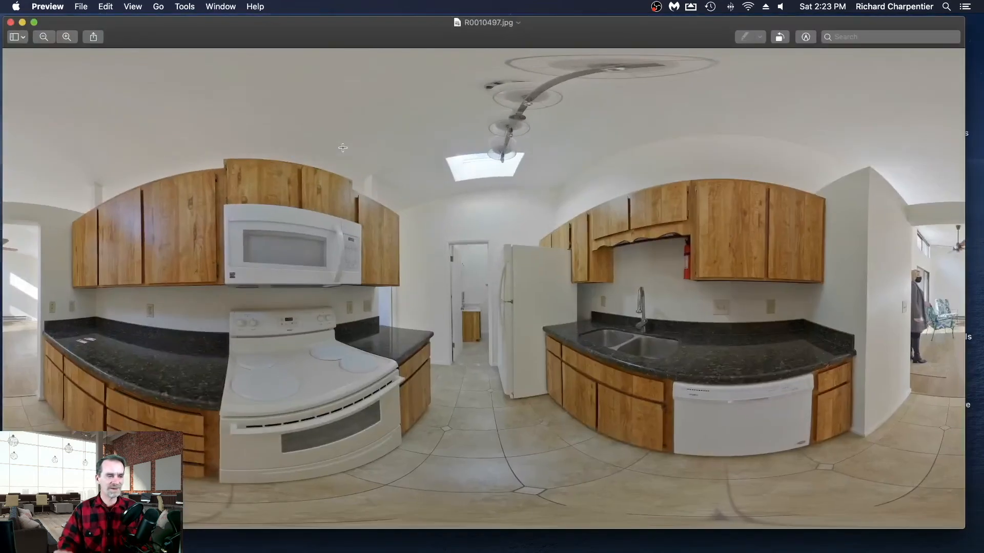
click(10, 23)
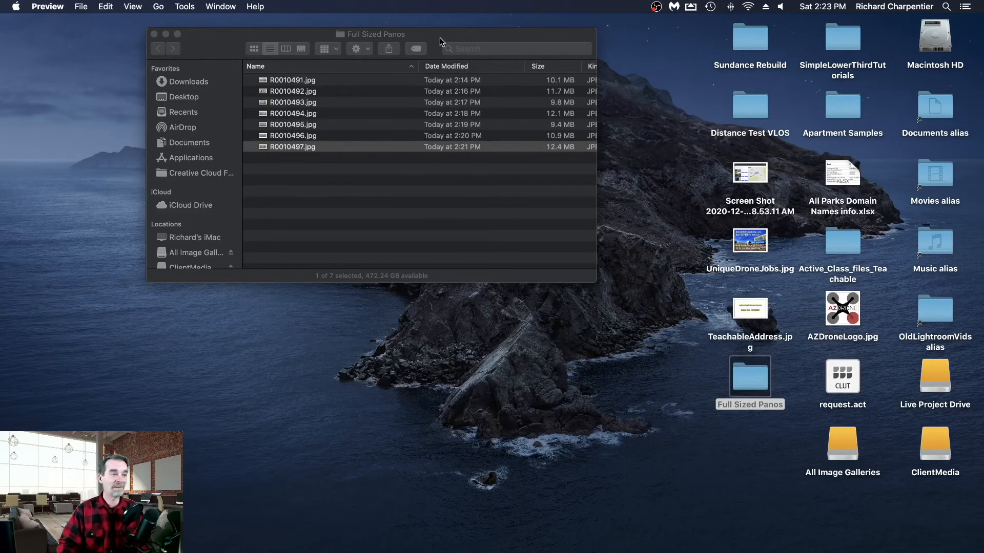
drag(434, 41, 464, 51)
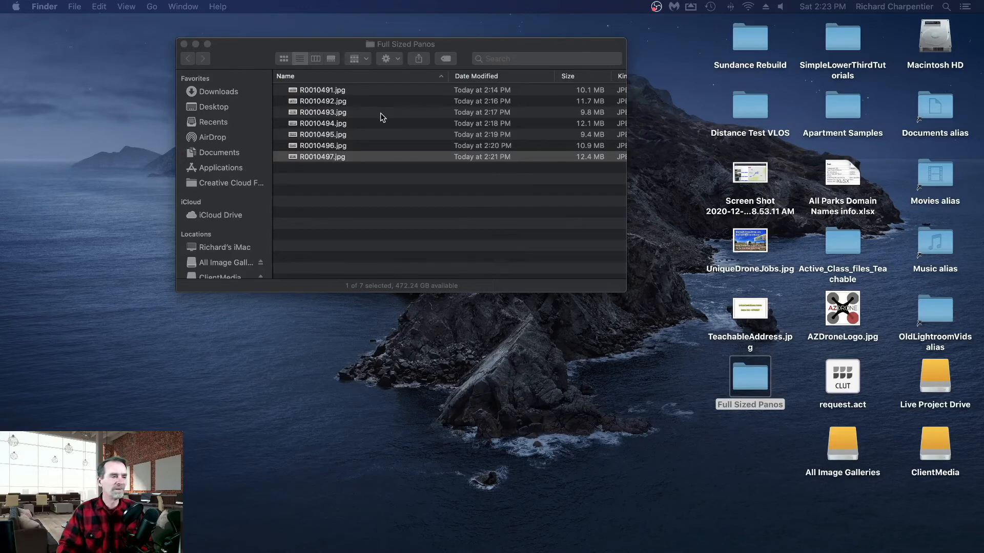
click(184, 45)
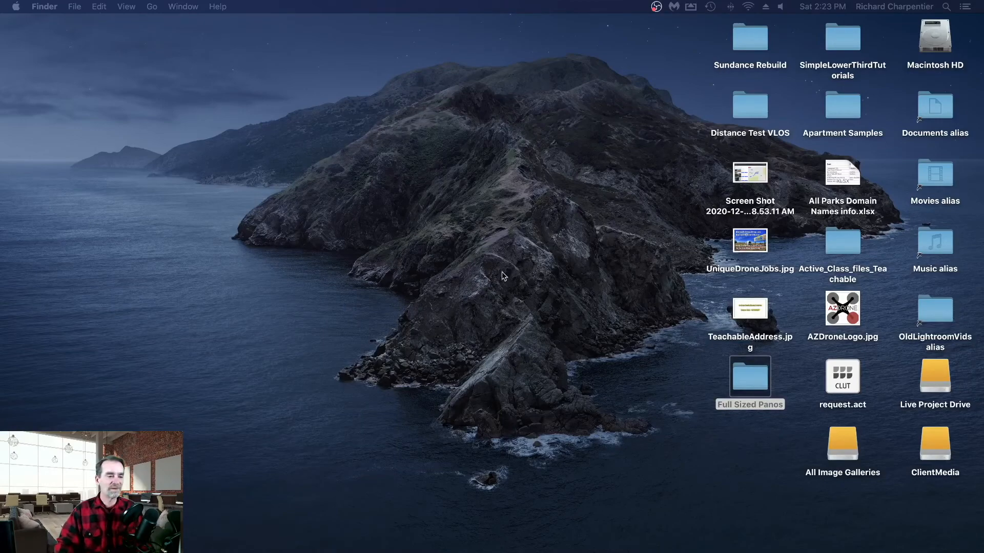
- Switch to Chrome and load kuula.co in the tab holding the "srgb or adobe rgb" search
mouse_move(433, 533)
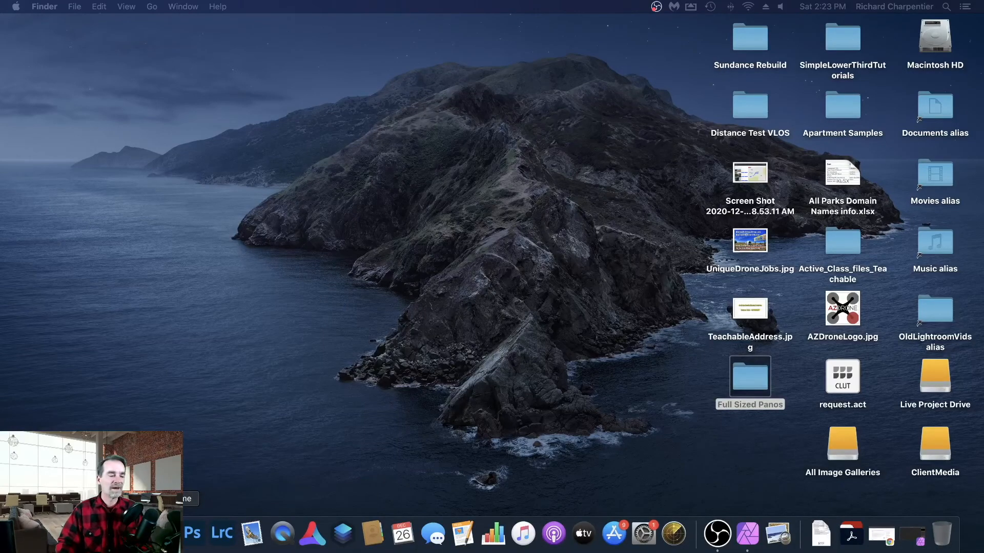
click(162, 533)
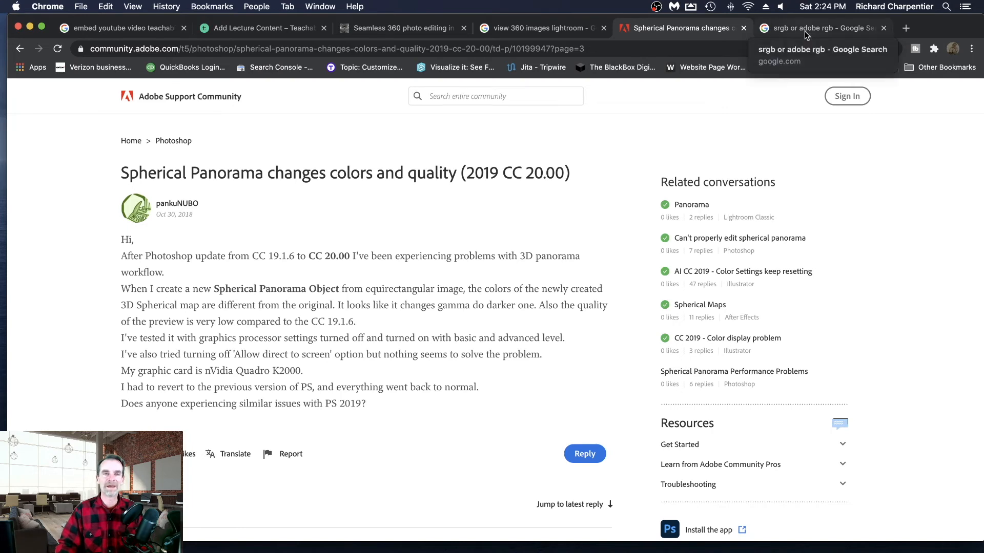
click(791, 28)
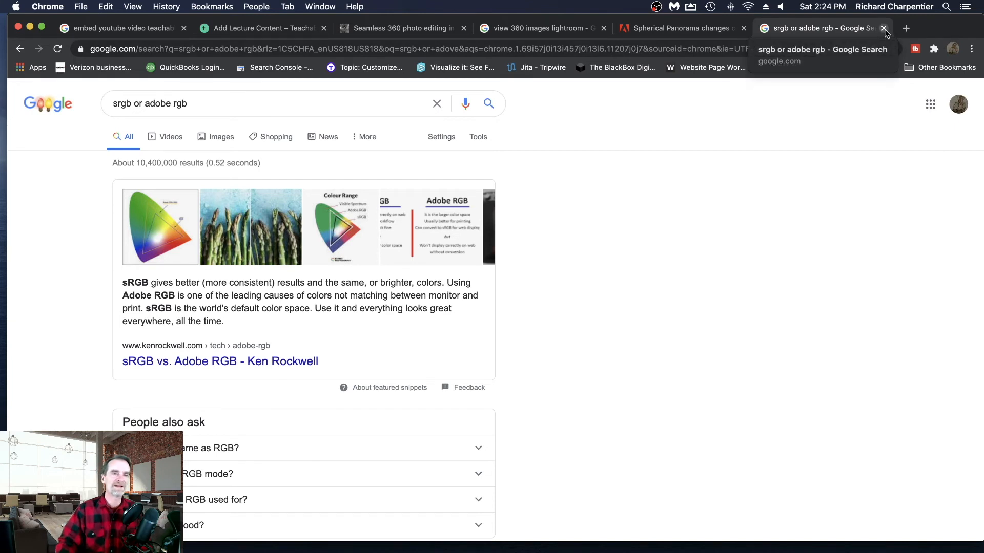
click(481, 49)
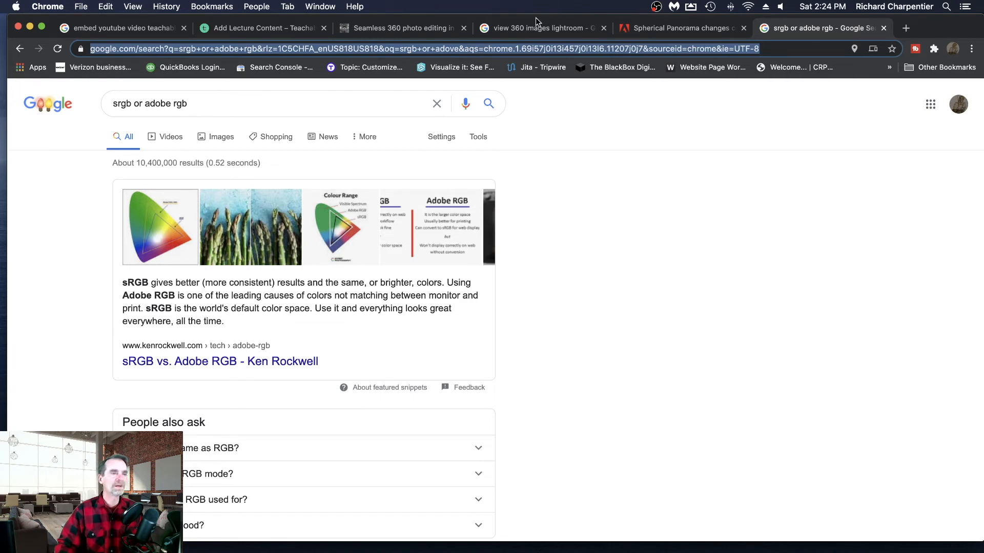
text(ku)
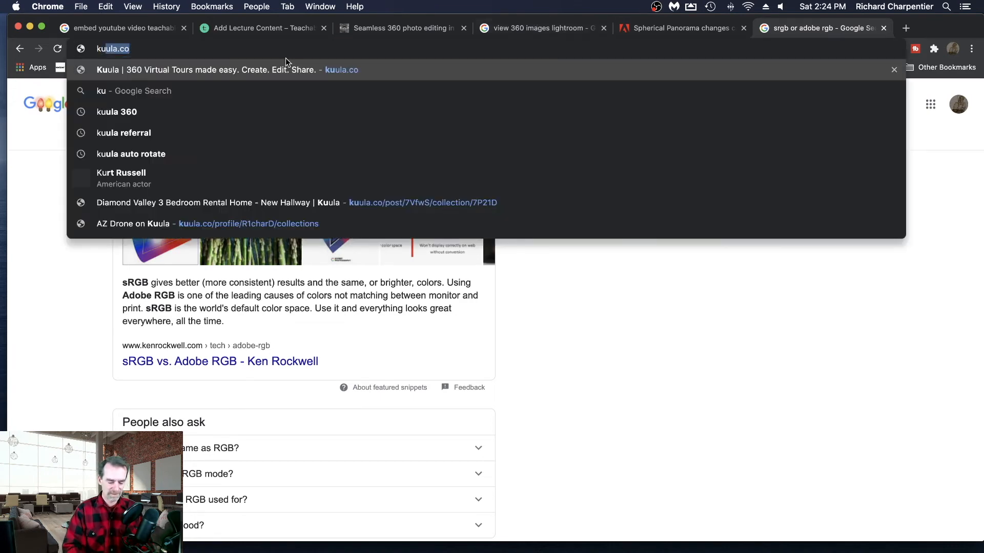
drag(401, 21, 983, 45)
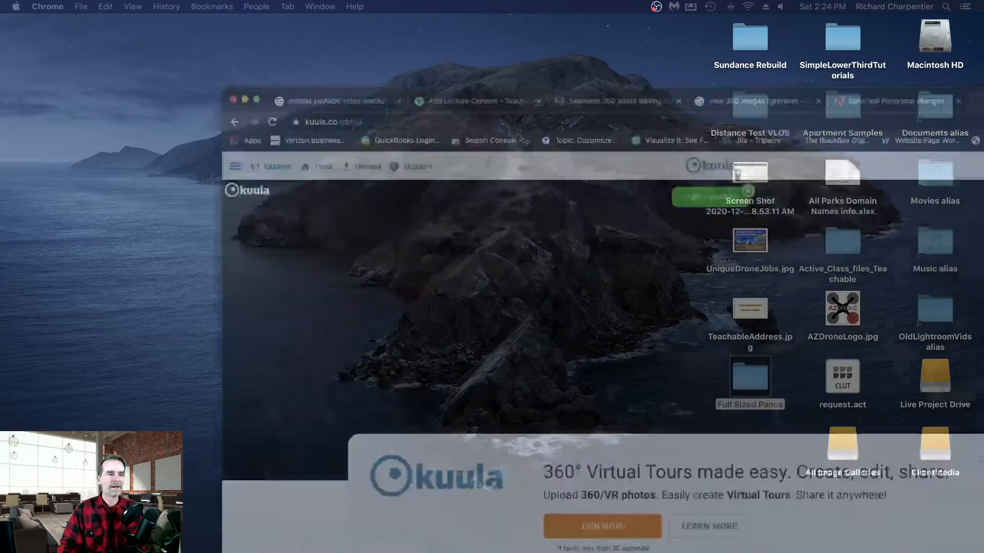
drag(983, 41, 928, 10)
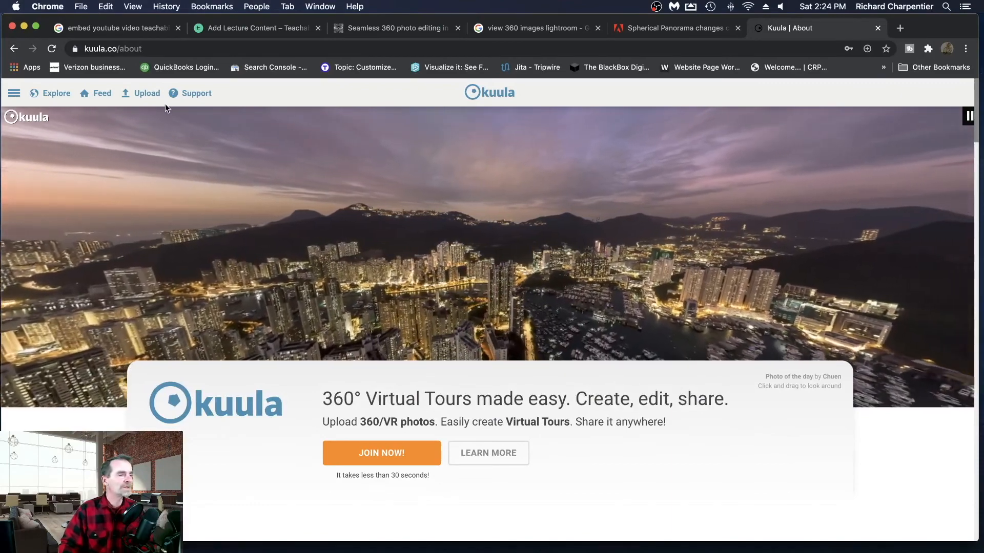
- Start creating a new Kuula tour and name it "Affinity and Z1 Test Editing"
mouse_move(150, 103)
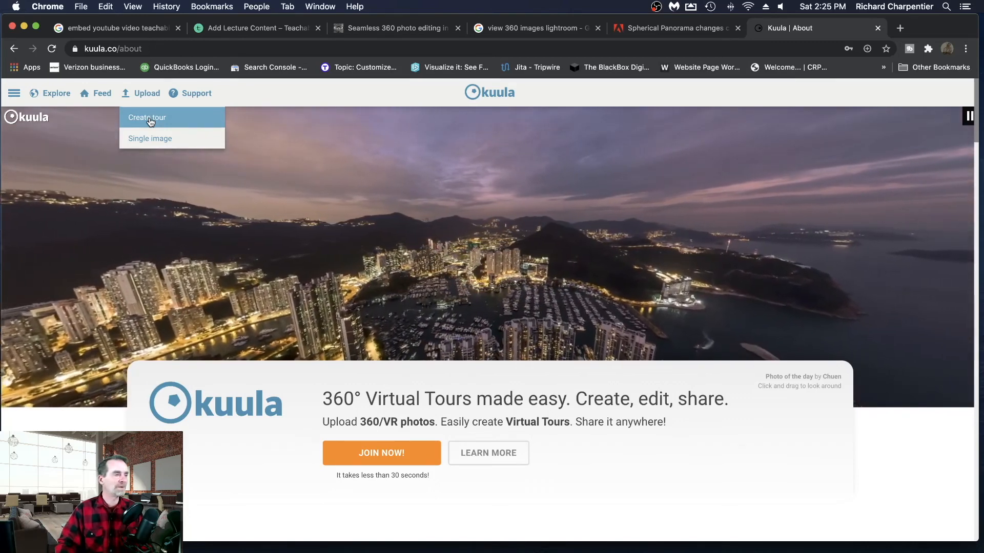
click(151, 122)
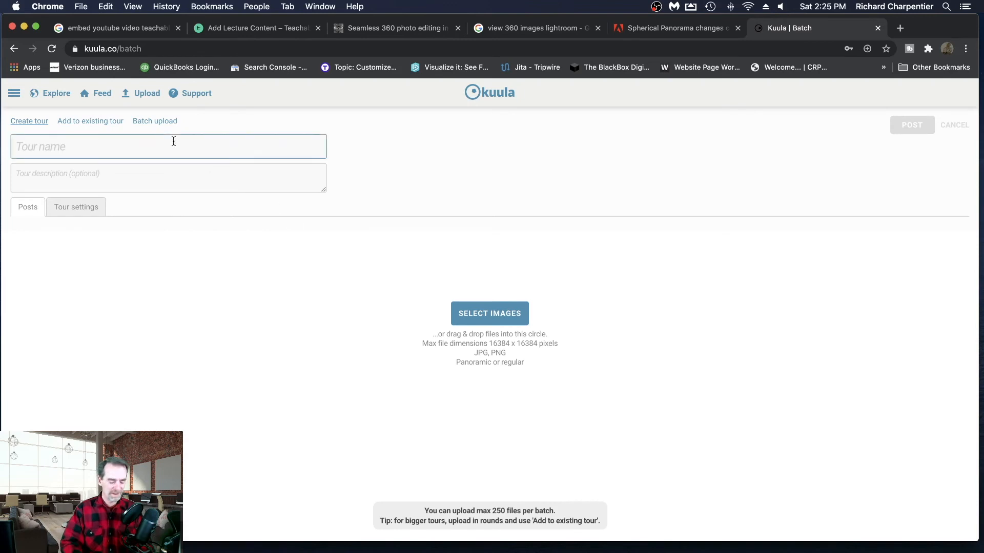
text(Affinit)
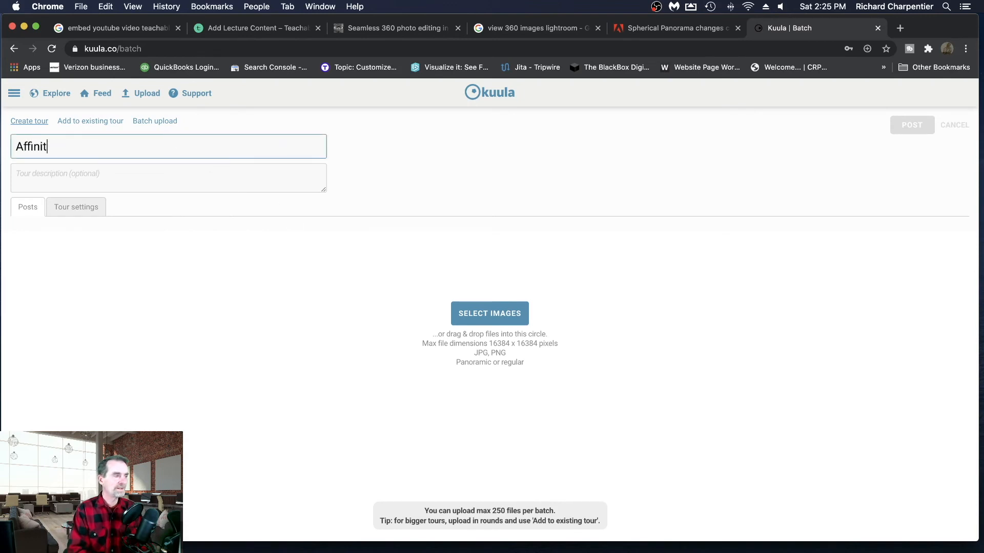
text(y and Z1)
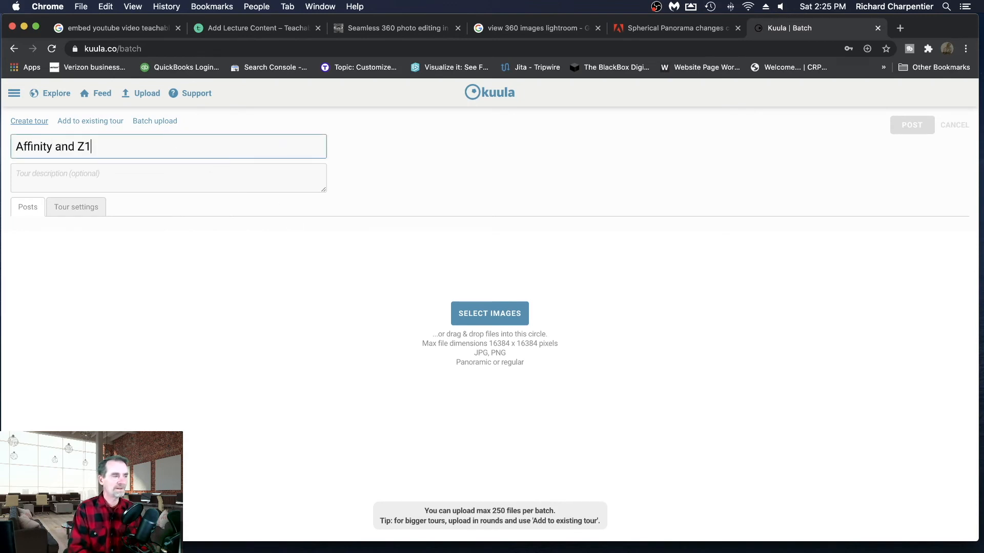
text( Test Editing)
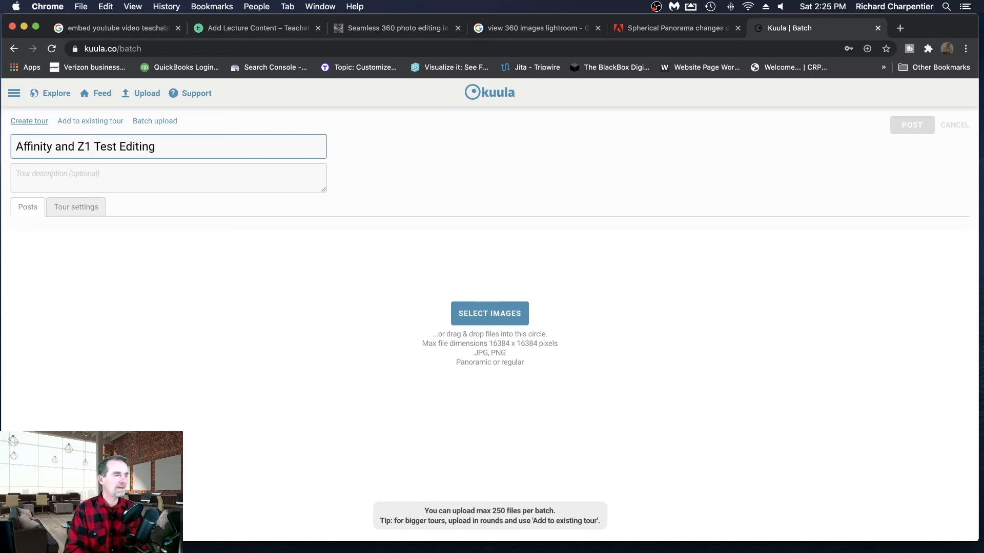
- Open the Full Sized Panos folder from the desktop, return to Chrome, and add panoramas R0010491.jpg through R0010497.jpg to the new tour
key(Tab)
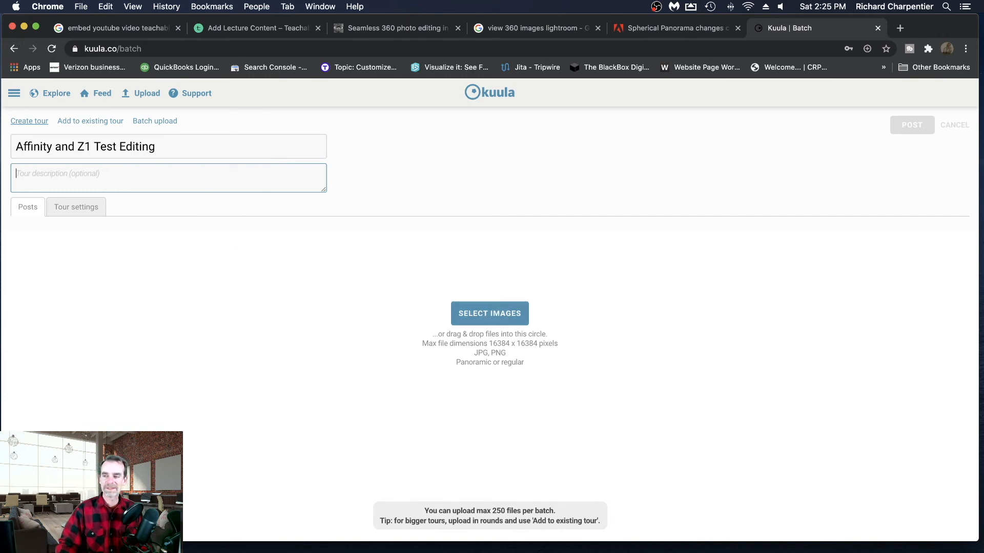
key(ctrl+Up)
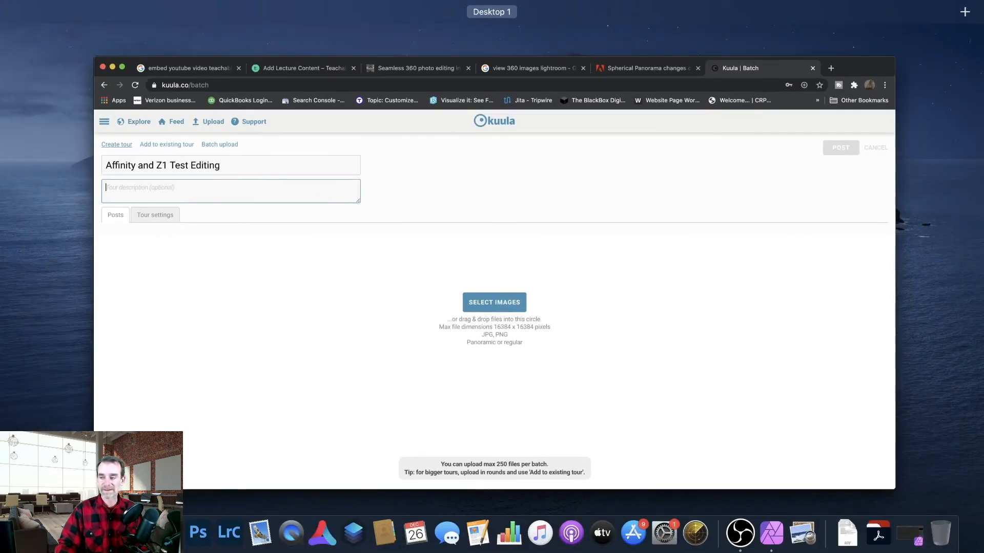
key(ctrl+Up)
click(38, 32)
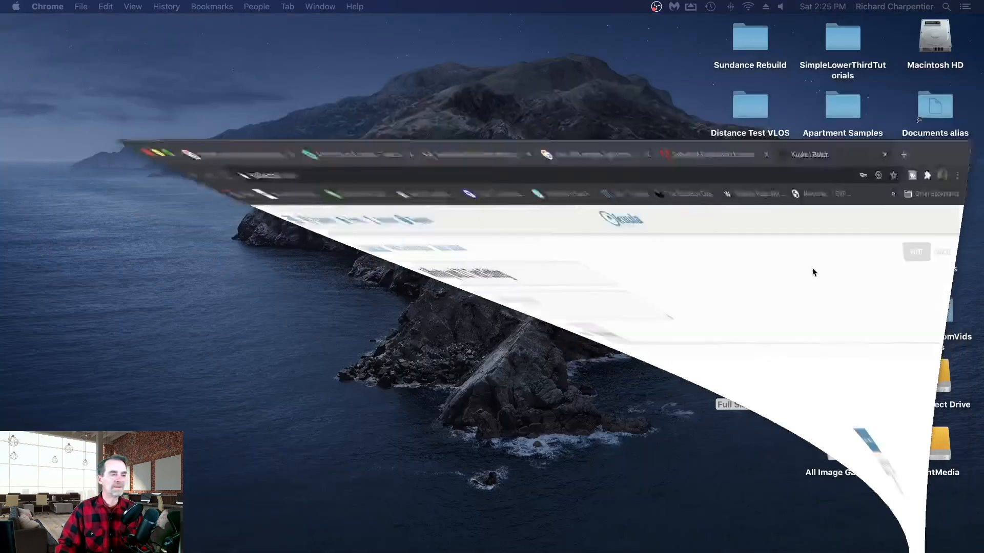
double_click(761, 385)
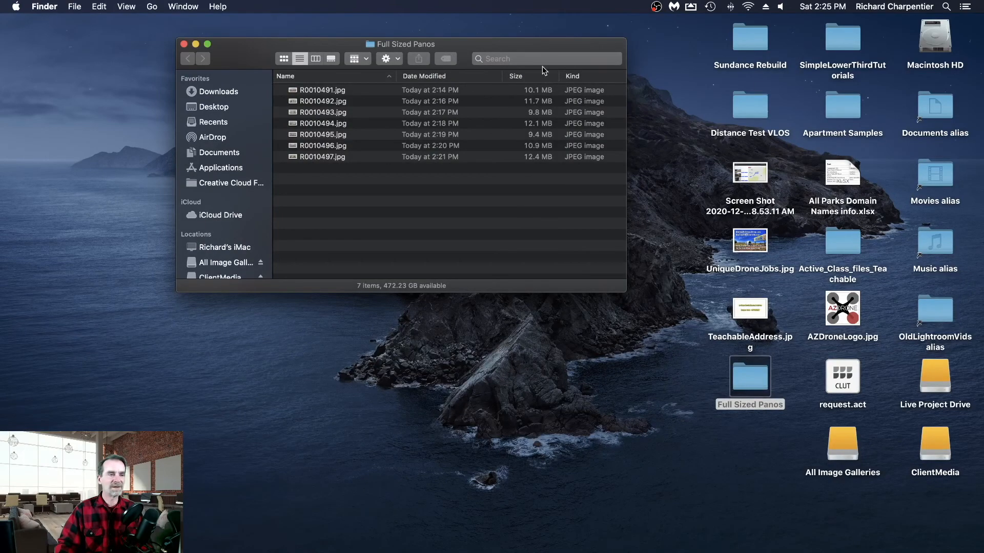
drag(499, 46, 826, 552)
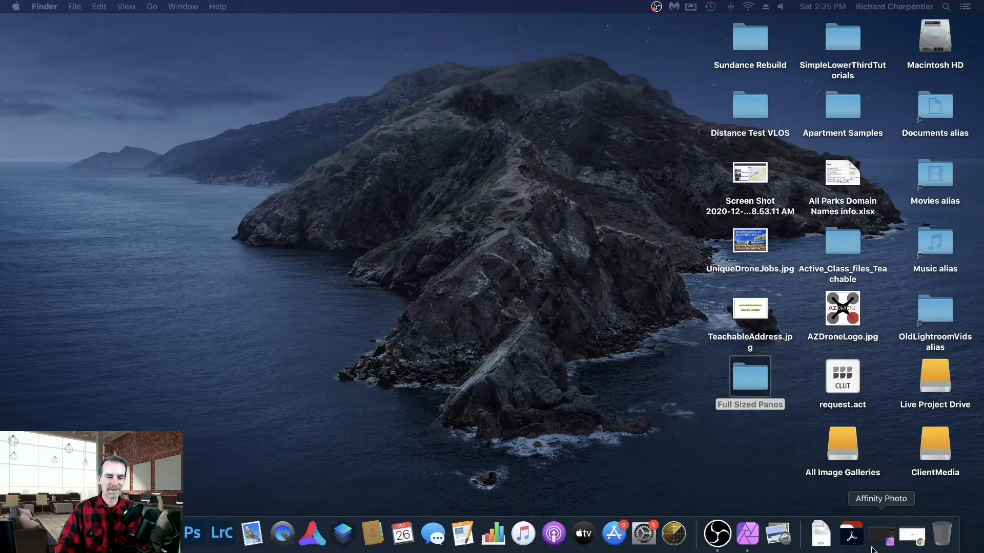
click(924, 544)
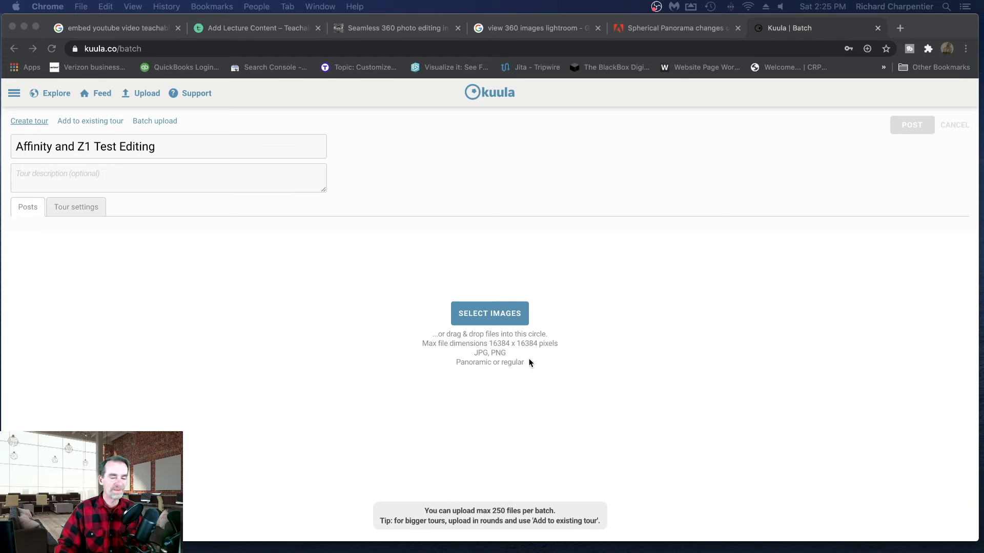
drag(981, 292, 526, 337)
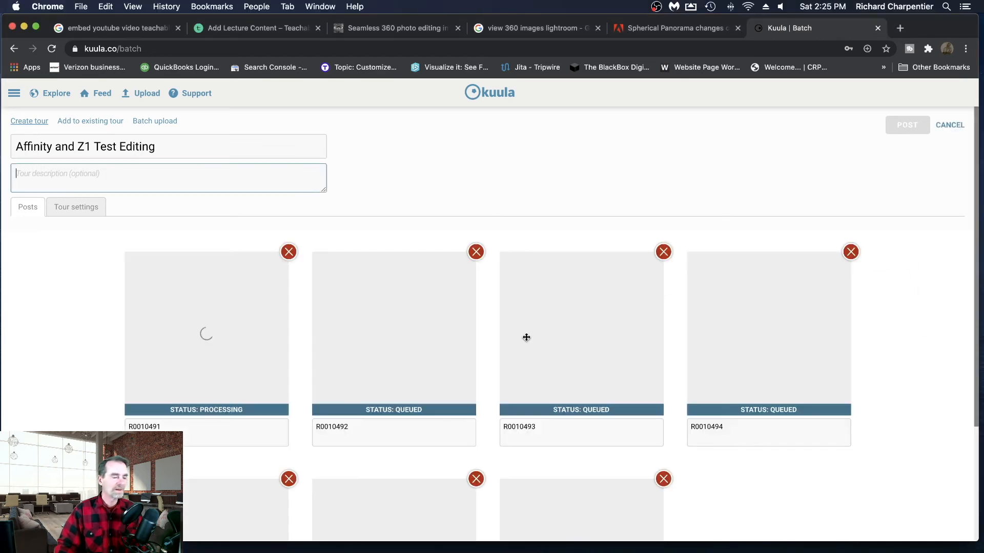
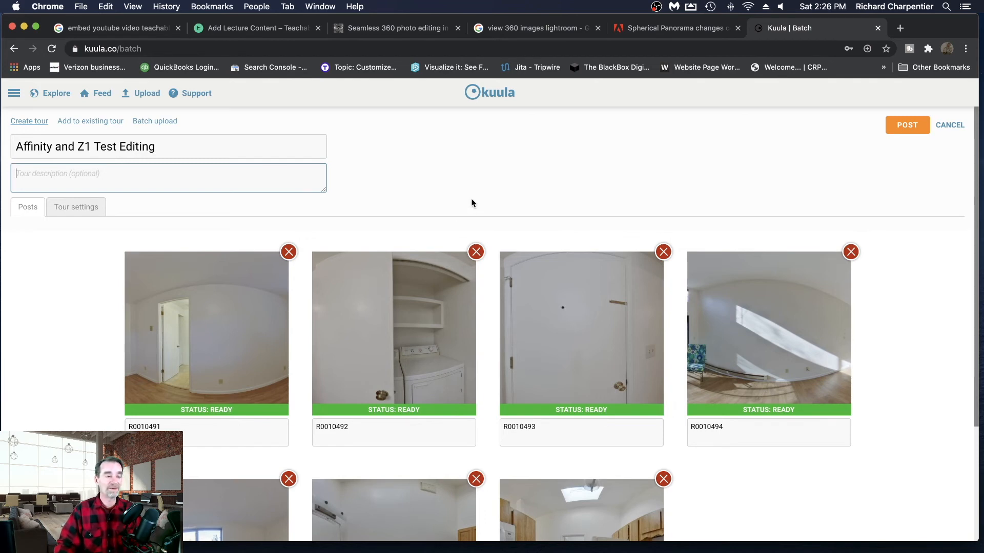
- Check the seven uploaded panoramas and post the new tour
scroll(471, 204, down, 5)
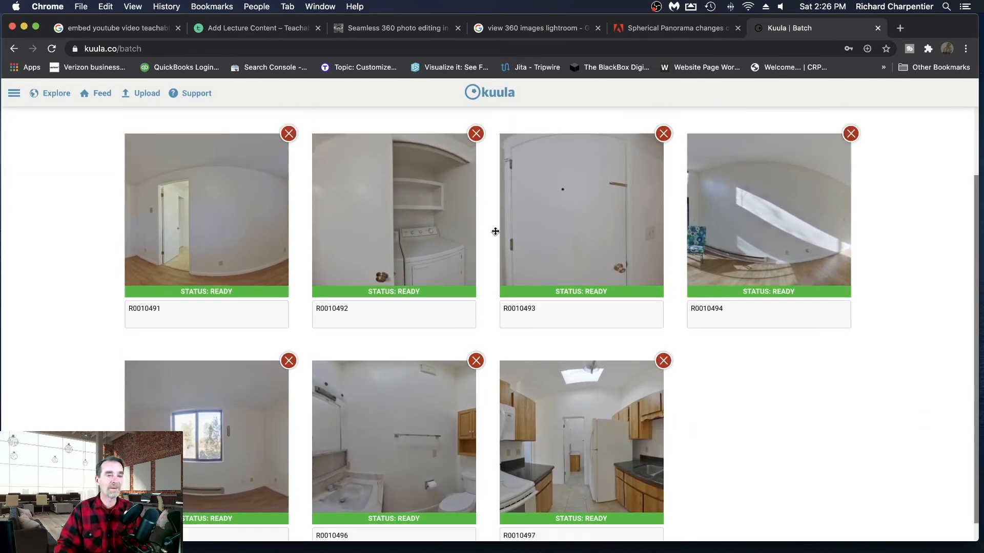
scroll(495, 232, up, 5)
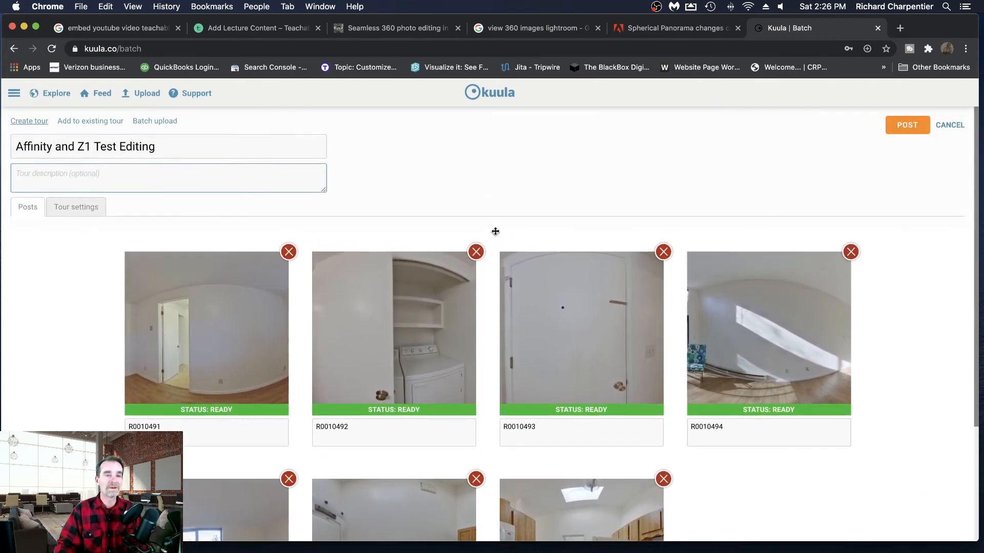
click(906, 131)
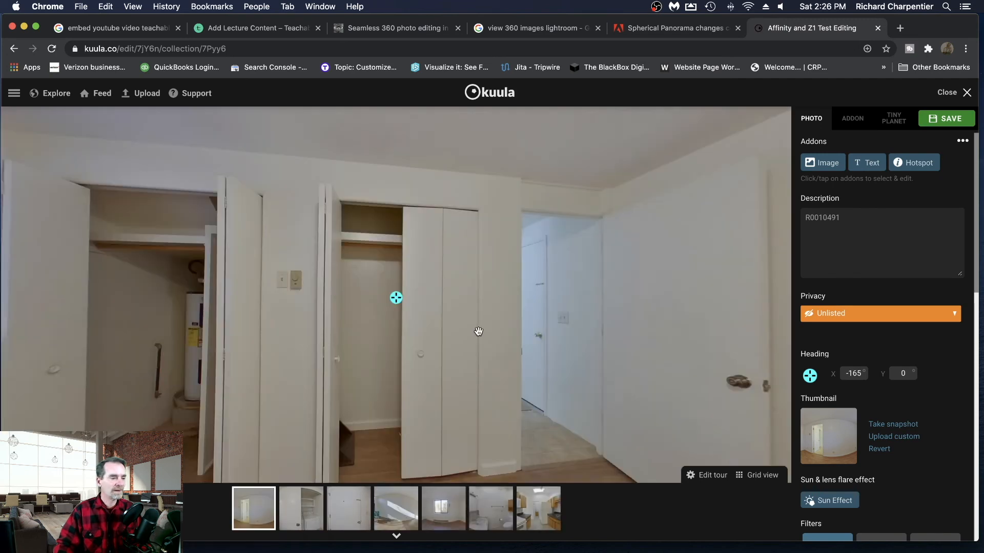
- Look around the bedroom in panorama R0010491, examining the closets, the window with blinds and the walls
mouse_move(441, 330)
mouse_down()
mouse_move(481, 331)
mouse_move(490, 305)
mouse_move(456, 314)
mouse_up()
drag(361, 322, 509, 341)
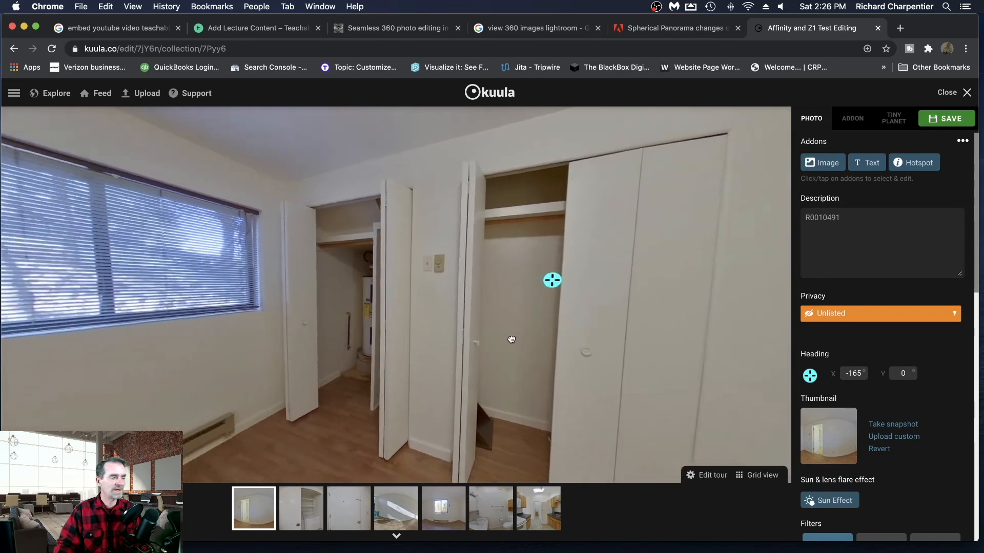
drag(407, 336, 536, 344)
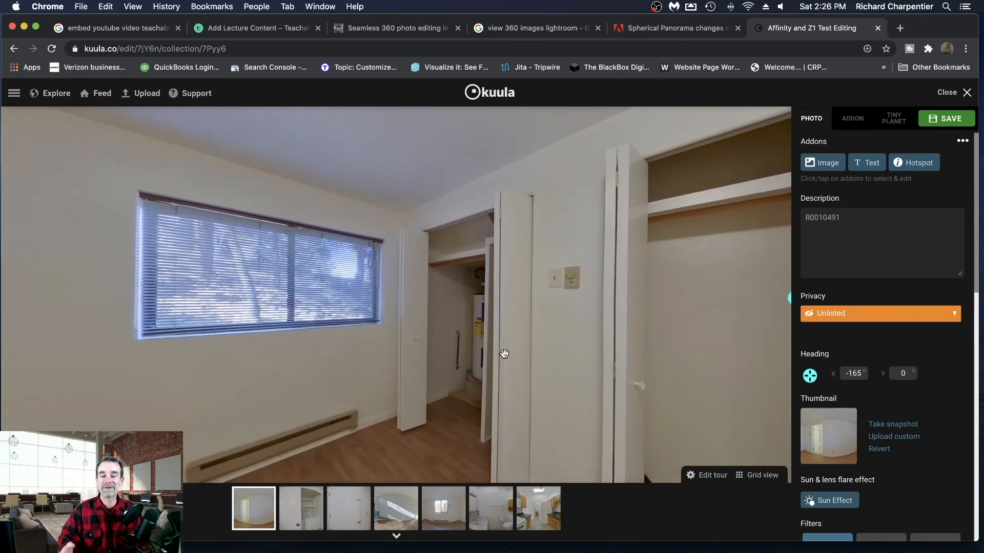
mouse_move(527, 364)
mouse_down()
mouse_move(505, 340)
mouse_move(523, 338)
mouse_up()
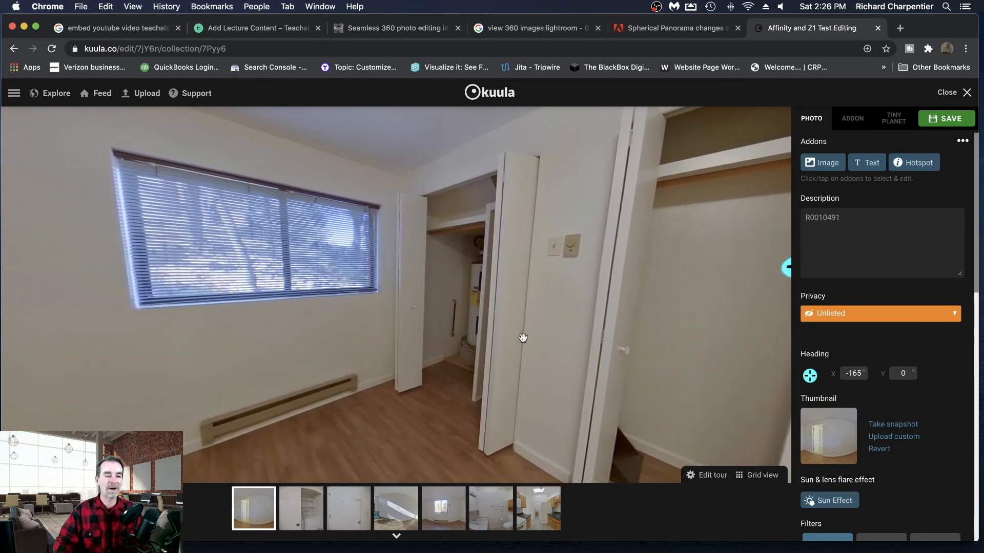
drag(413, 287, 510, 287)
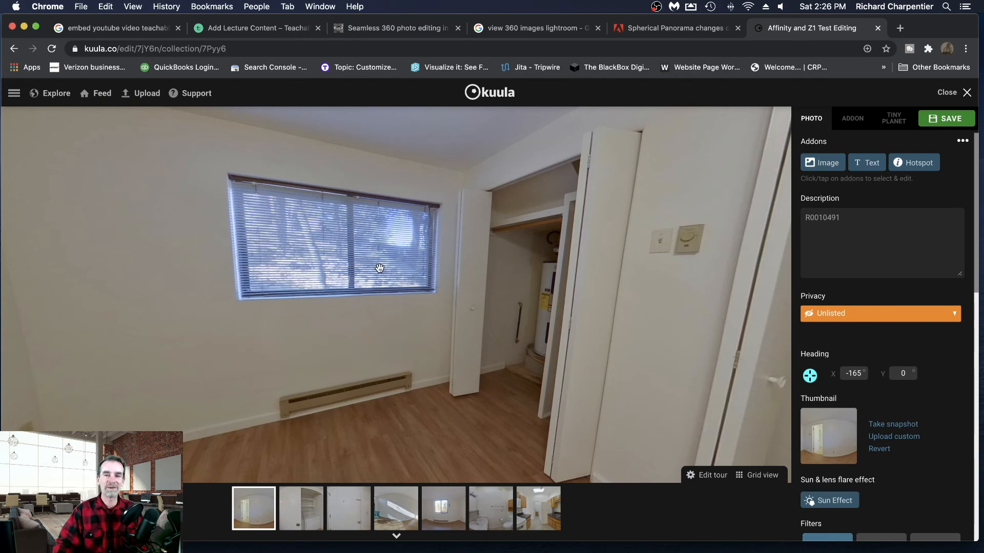
drag(313, 267, 492, 290)
drag(311, 281, 430, 282)
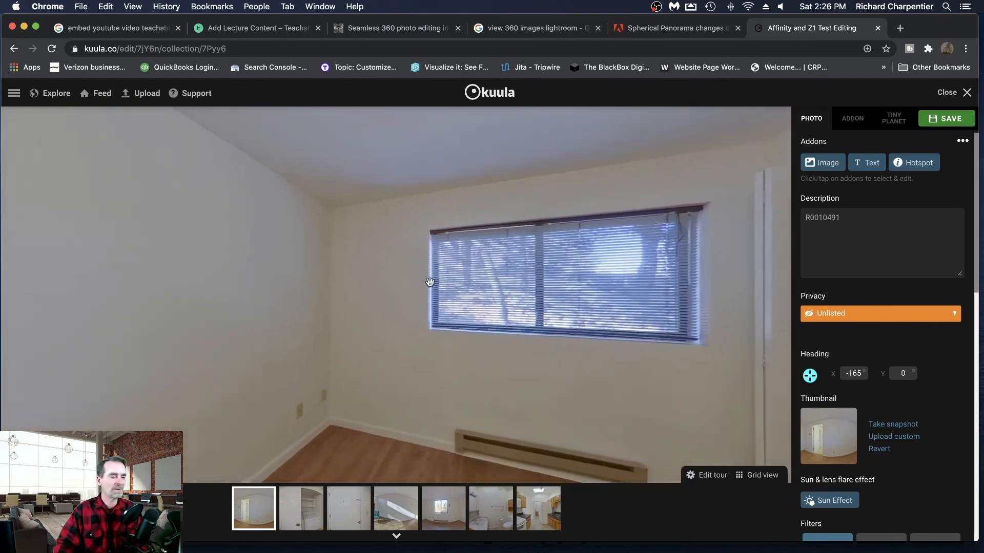
drag(300, 285, 459, 294)
drag(303, 295, 462, 307)
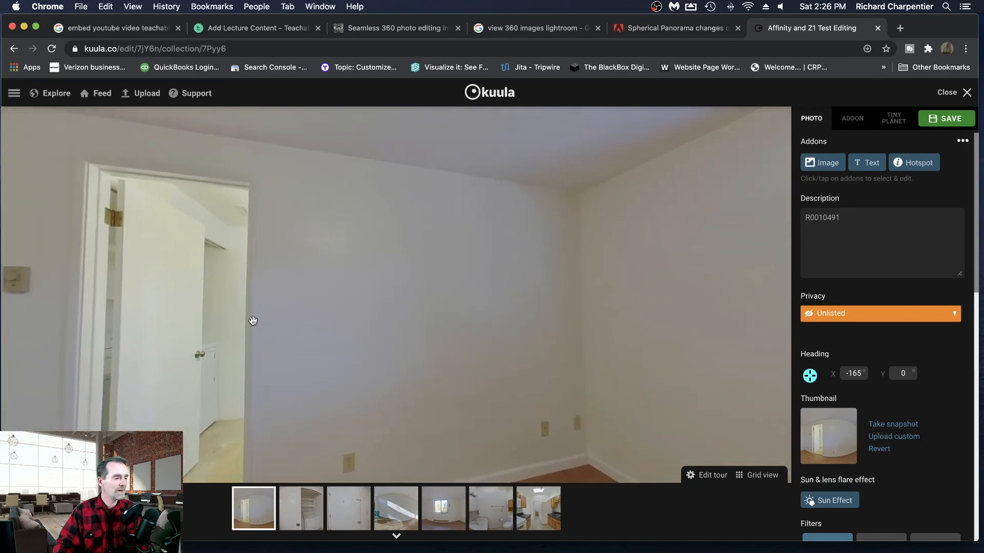
- Examine the floor directly beneath the camera and the open doorway in panorama R0010491
drag(253, 321, 375, 251)
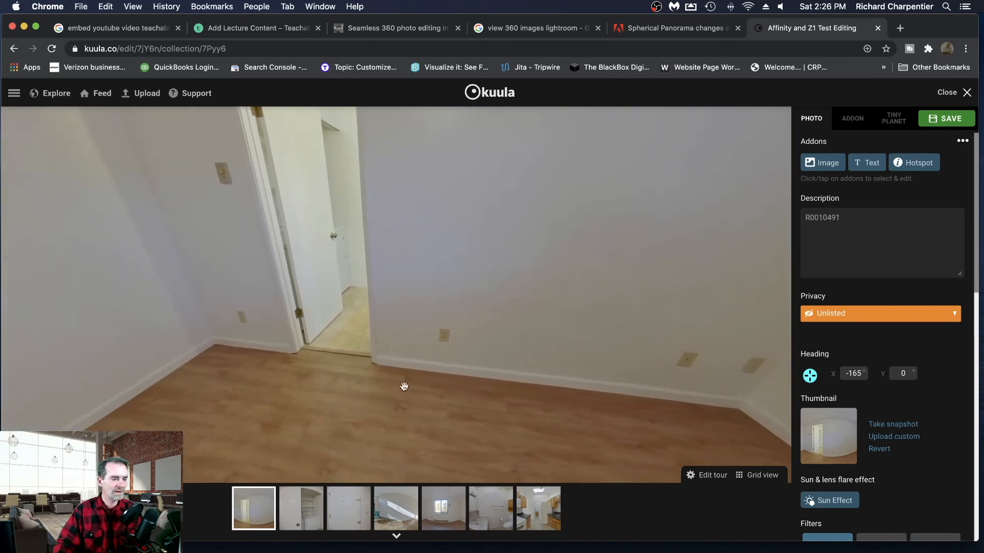
drag(404, 386, 402, 222)
drag(393, 308, 386, 241)
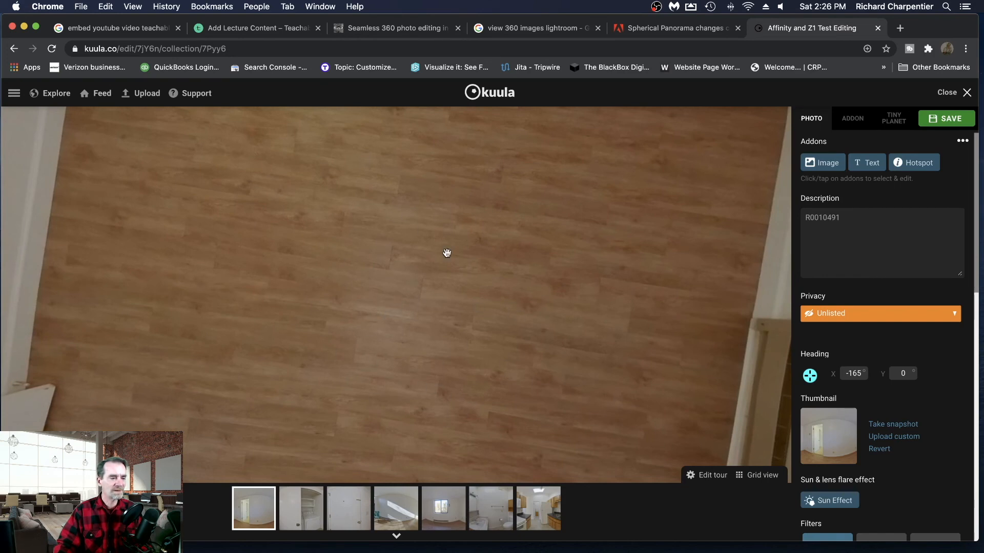
drag(404, 247, 406, 408)
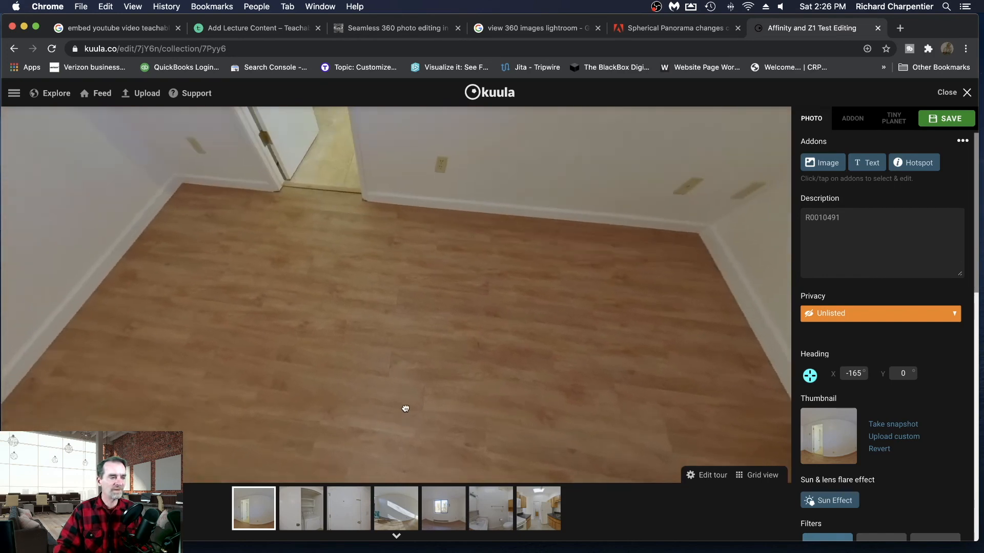
drag(433, 323, 428, 424)
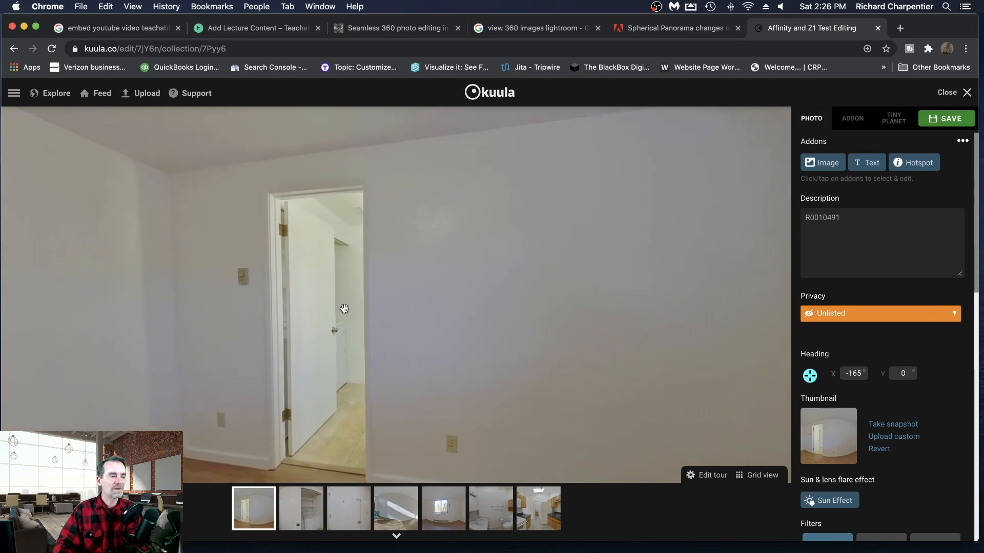
drag(344, 308, 378, 308)
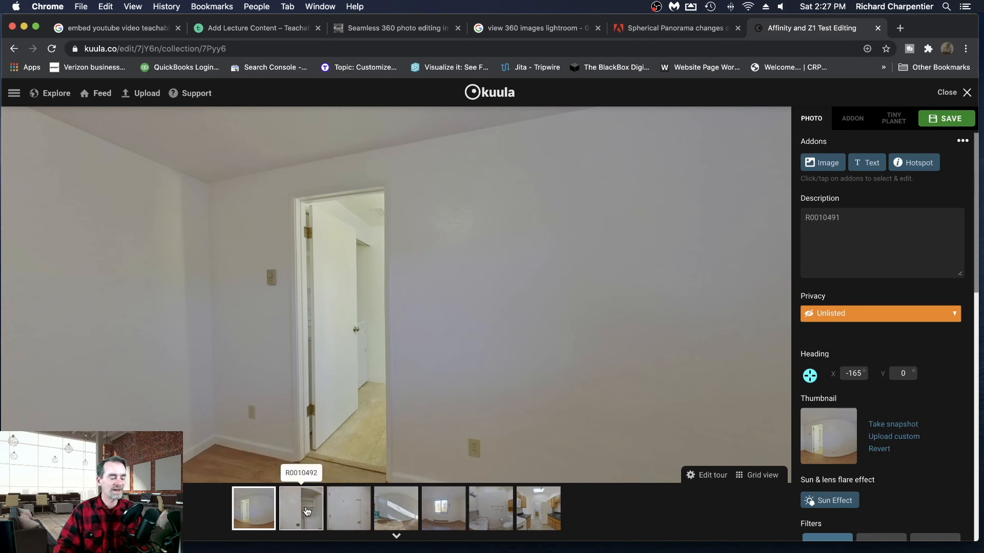
- Look around panoramas R0010492 and R0010493 in the tour editor to check their edited walls and doors
click(307, 511)
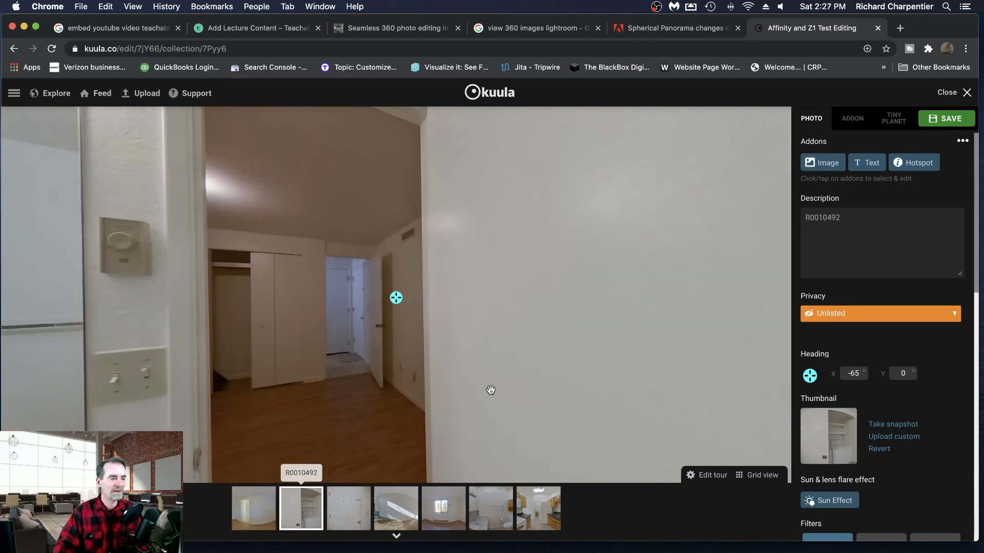
drag(489, 358, 489, 294)
drag(271, 320, 644, 349)
drag(307, 333, 437, 339)
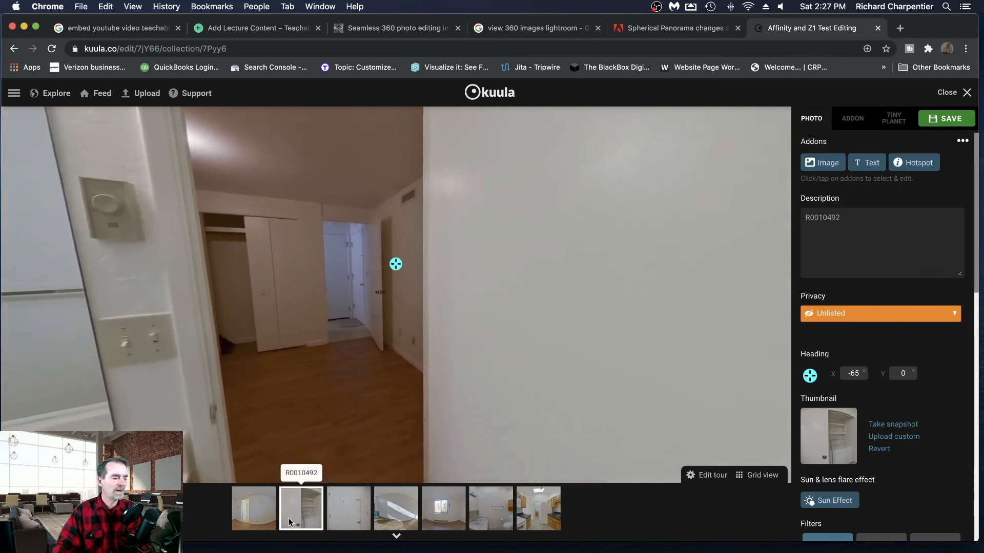
click(349, 519)
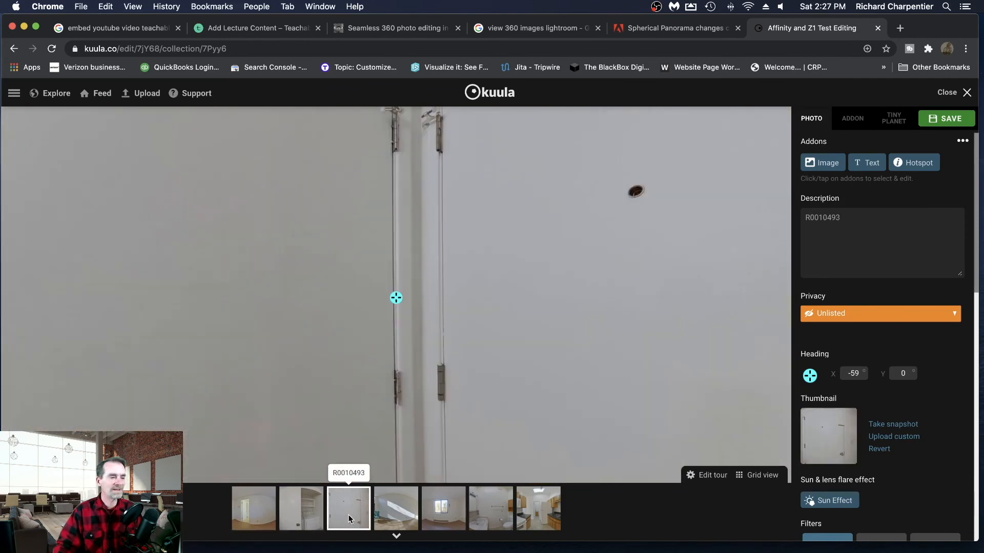
mouse_move(530, 401)
mouse_down()
mouse_move(400, 375)
mouse_move(248, 290)
mouse_move(276, 361)
mouse_move(426, 292)
mouse_move(533, 325)
mouse_up()
drag(384, 329, 428, 294)
mouse_move(338, 310)
mouse_down()
mouse_move(446, 306)
mouse_move(324, 318)
mouse_move(377, 325)
mouse_move(343, 330)
mouse_move(371, 341)
mouse_move(432, 347)
mouse_move(359, 352)
mouse_move(361, 325)
mouse_move(439, 323)
mouse_move(333, 334)
mouse_up()
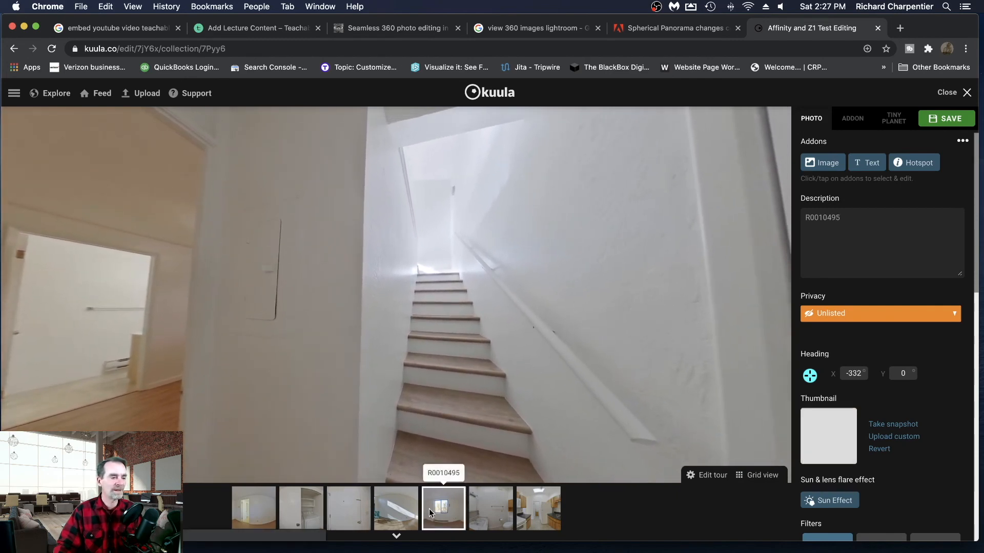
- Open panorama R0010495 and look around its staircase view, window, closet and the doorway toward the kitchen
click(428, 509)
mouse_move(423, 375)
mouse_down()
mouse_move(451, 347)
mouse_move(448, 328)
mouse_move(604, 362)
mouse_move(481, 338)
mouse_move(521, 291)
mouse_move(527, 245)
mouse_move(705, 314)
mouse_up()
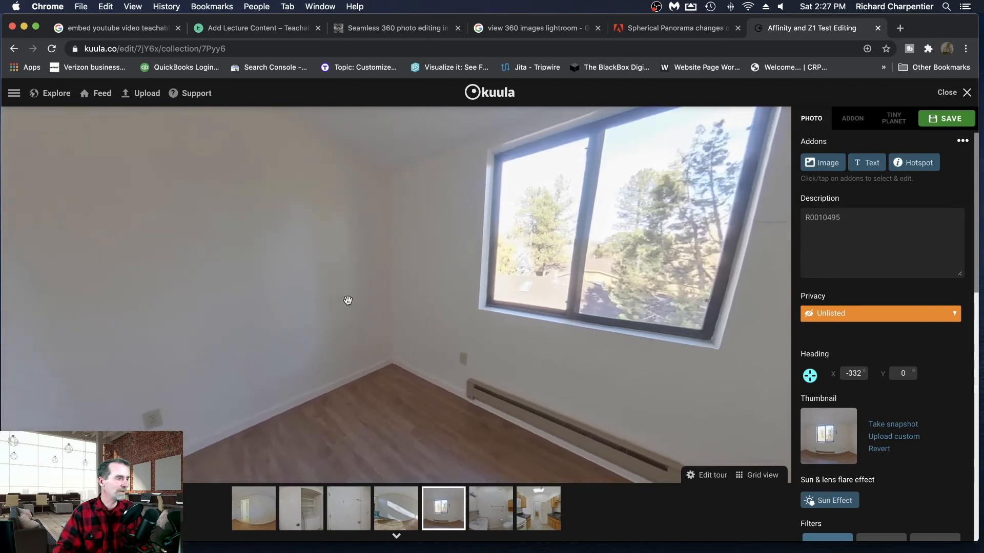
drag(347, 300, 549, 300)
drag(360, 307, 621, 314)
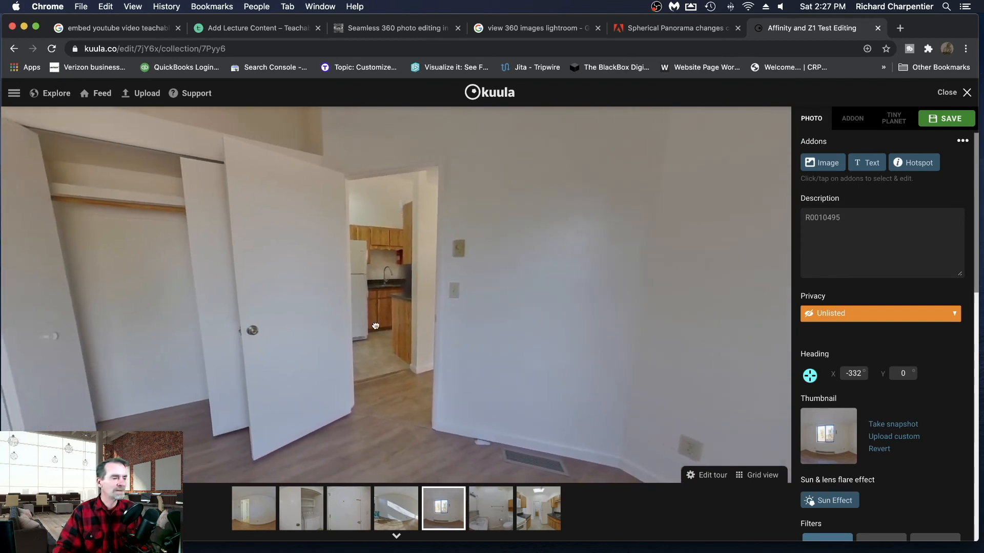
drag(373, 325, 472, 327)
drag(607, 352, 506, 379)
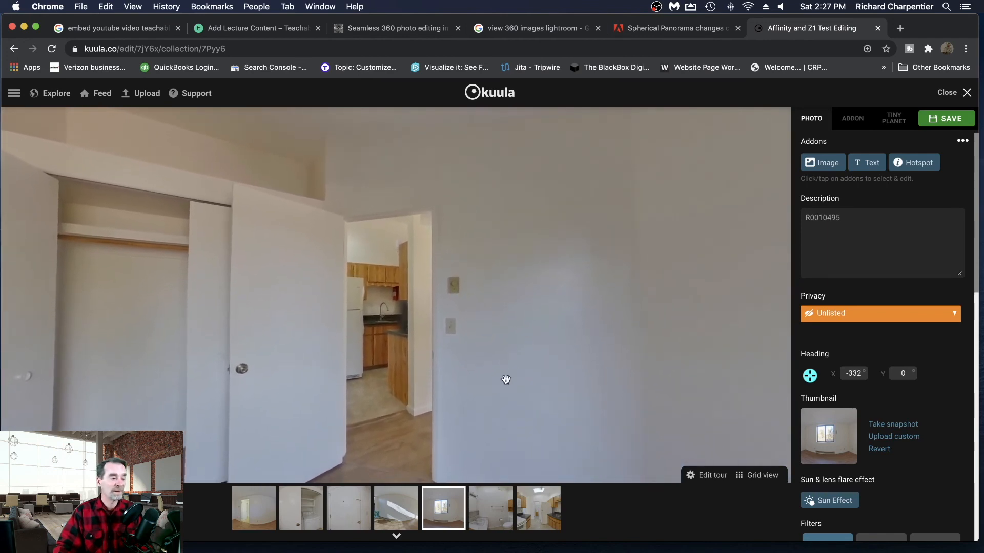
- Inspect the bathroom panorama R0010496 and the kitchen panorama R0010497, including the views through their doorways
click(496, 509)
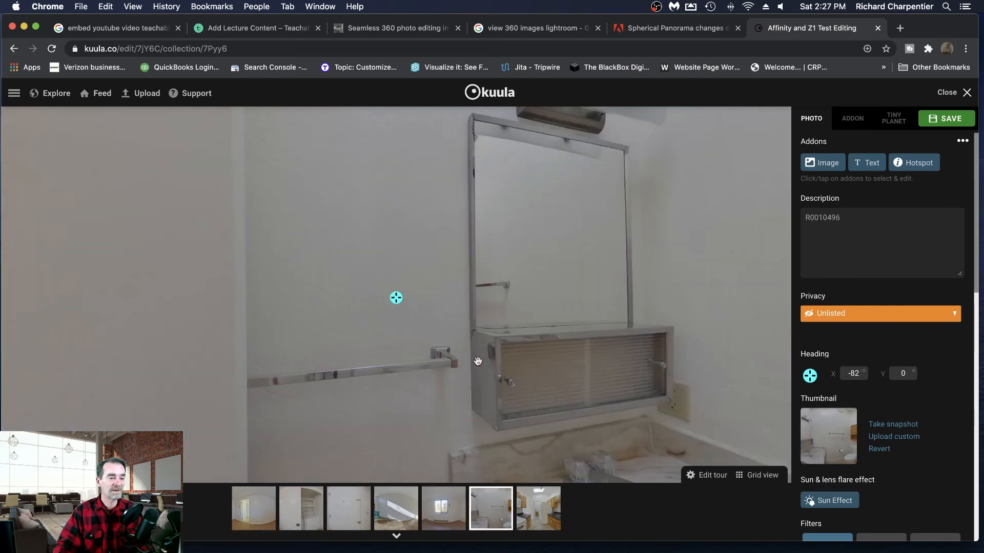
drag(476, 358, 727, 350)
drag(435, 351, 639, 340)
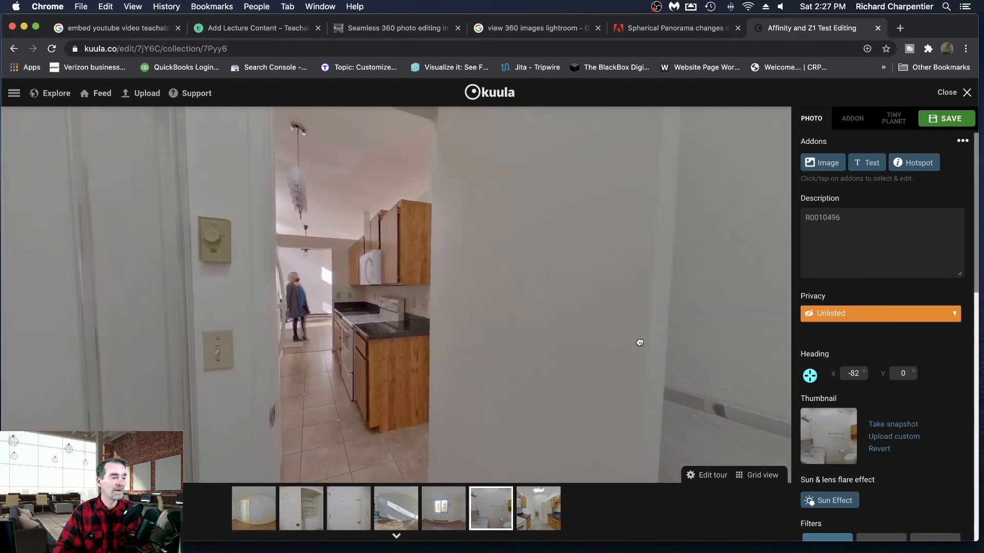
drag(379, 360, 437, 377)
drag(436, 292, 453, 302)
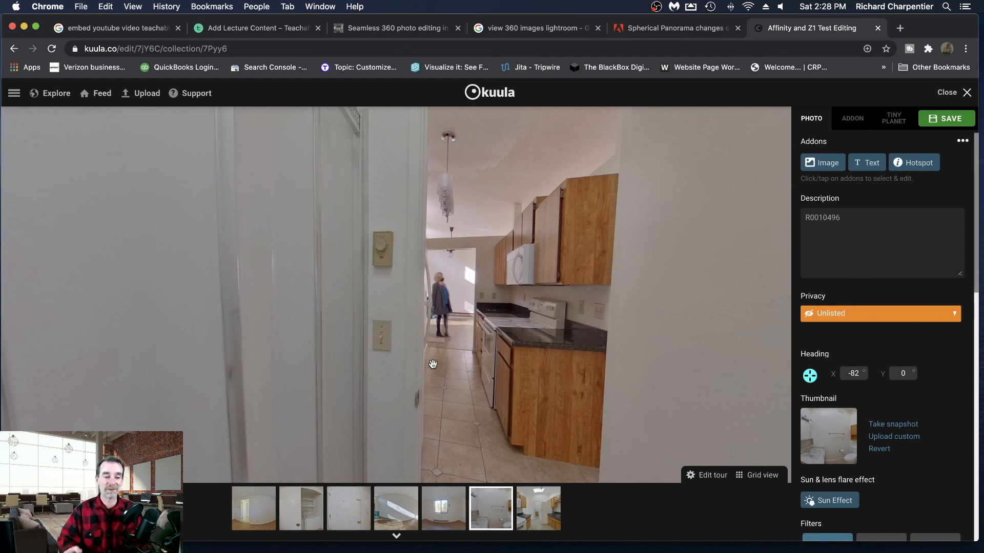
click(539, 512)
drag(461, 401, 578, 404)
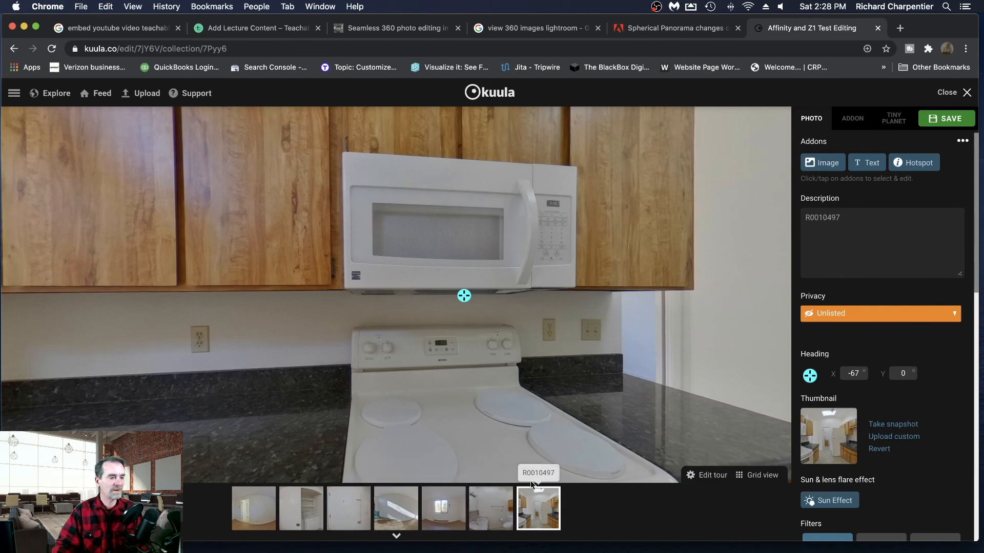
drag(429, 329, 527, 372)
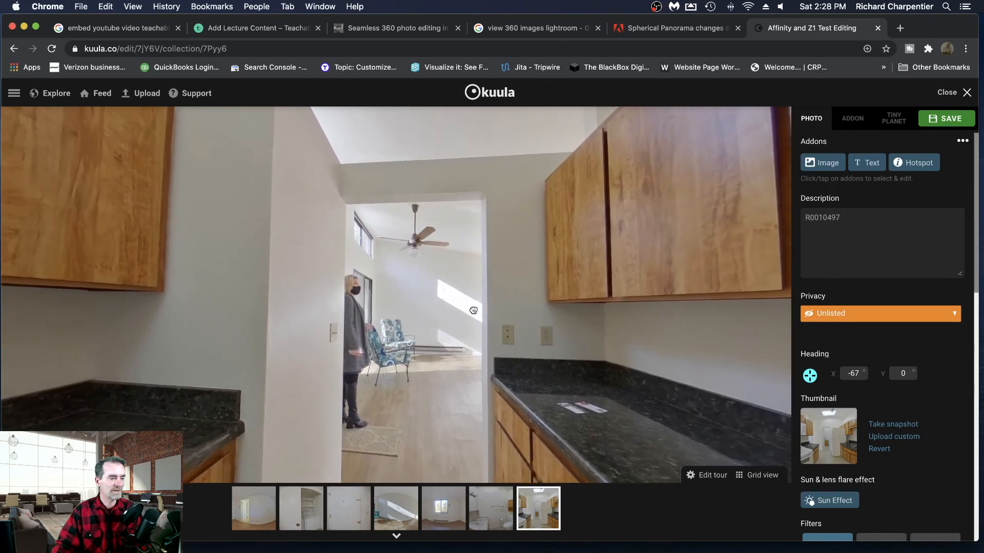
- Open the living room panorama R0010494 and examine its windows, sunlit floor, railing and kitchen entrance
click(393, 515)
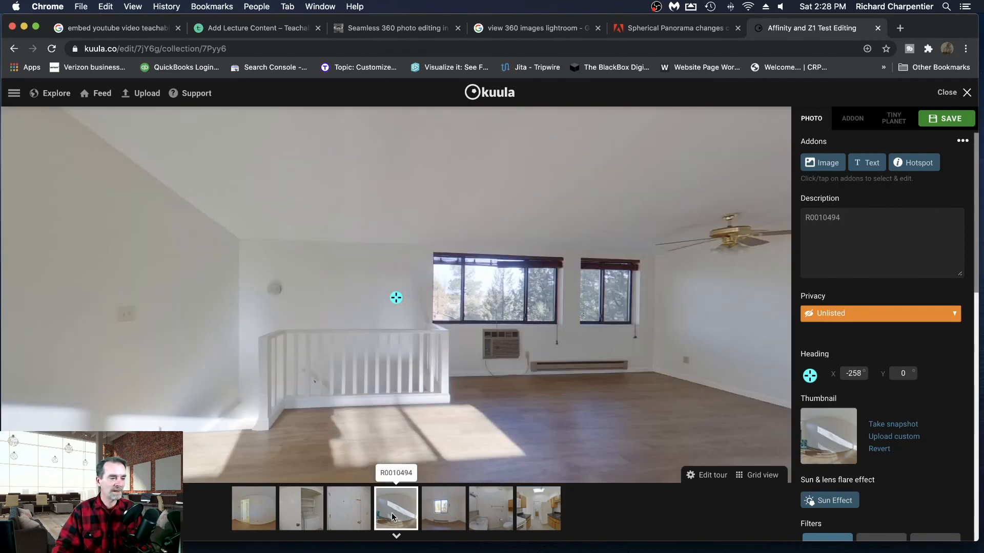
drag(580, 330, 449, 313)
drag(569, 392, 455, 272)
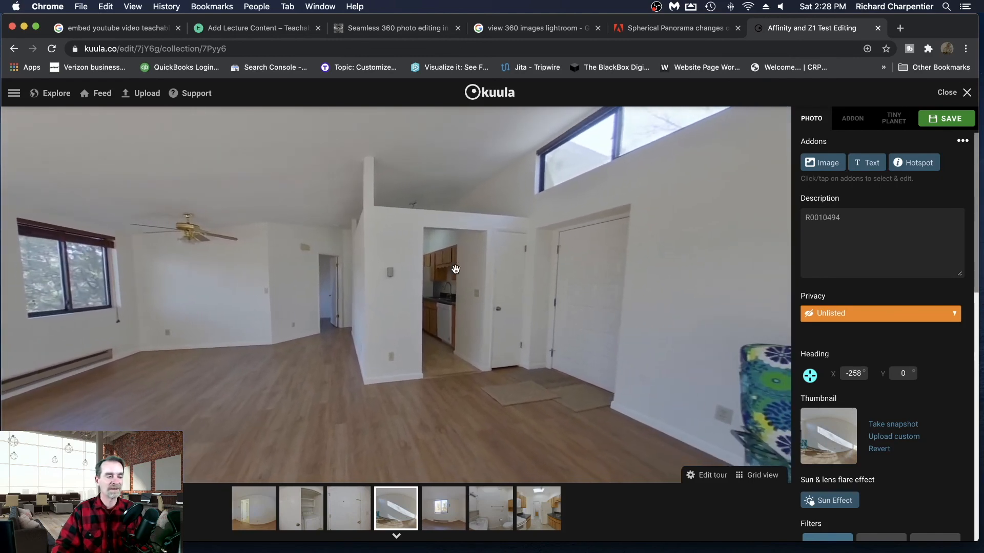
drag(495, 303, 589, 342)
mouse_move(451, 359)
mouse_down()
mouse_move(652, 364)
mouse_move(474, 372)
mouse_move(481, 355)
mouse_move(533, 358)
mouse_up()
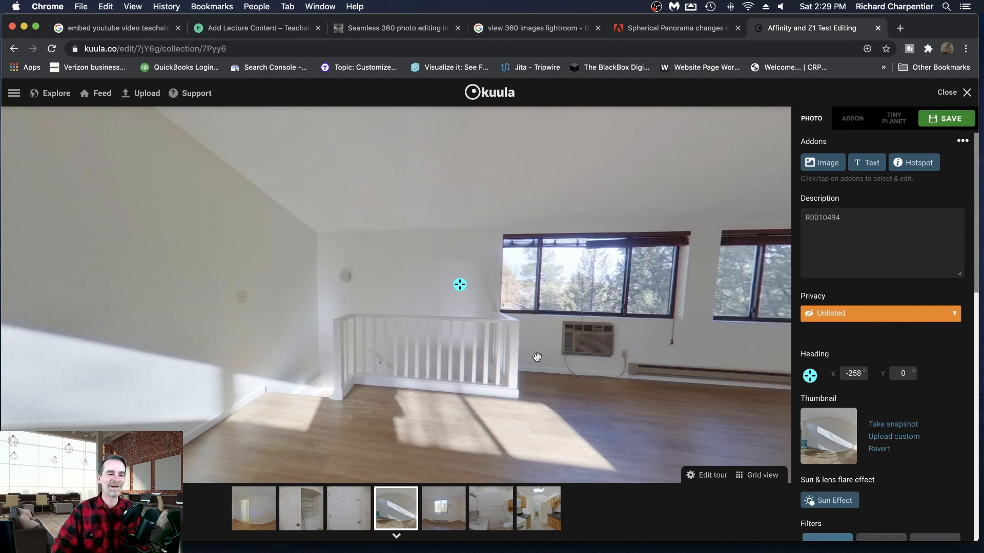
drag(622, 416, 368, 389)
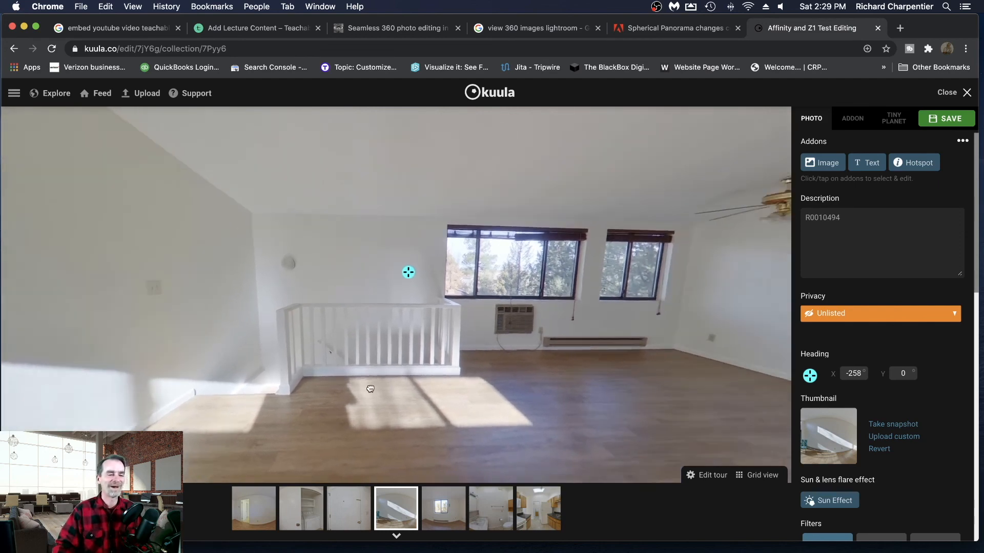
drag(459, 366, 182, 355)
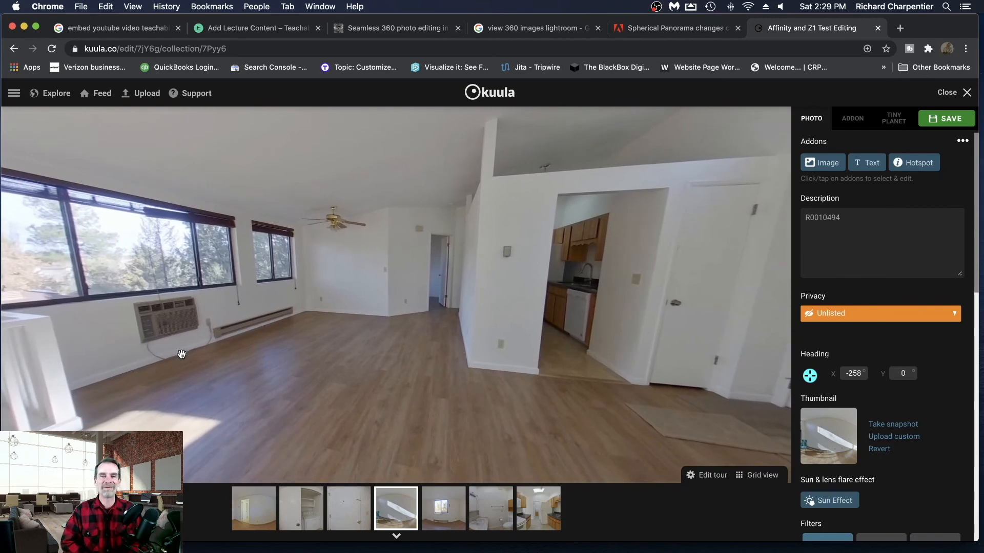